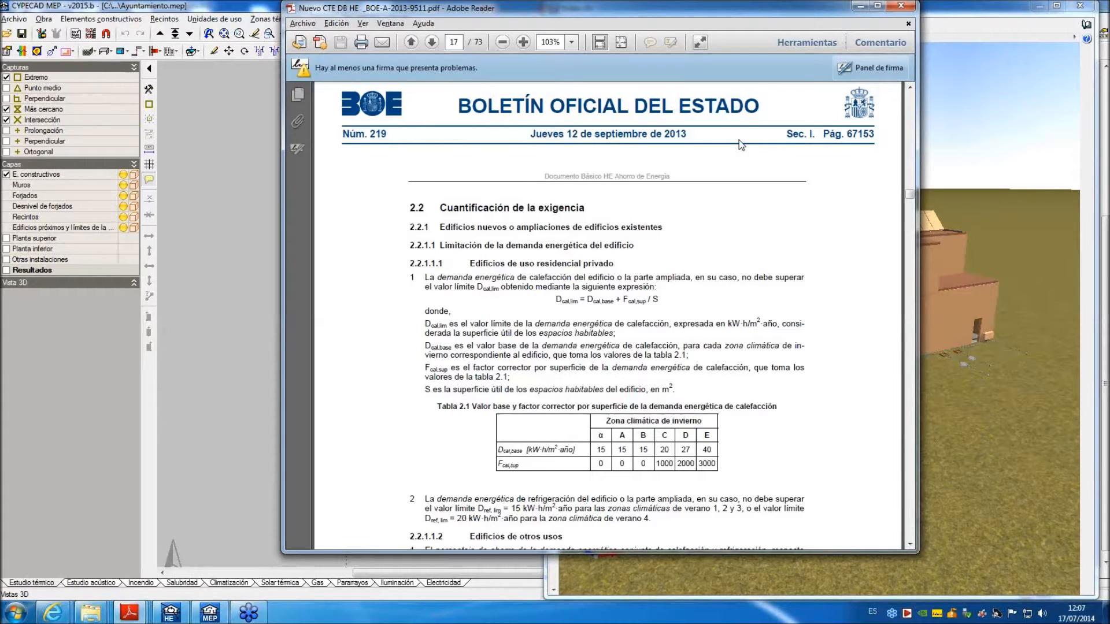
# Review section 2.2 of the DB HE document on limiting energy demand, and bring up the notainformativa-SGAE-MFOM PDF.
pyautogui.moveTo(844, 10); pyautogui.dragTo(902, 33)
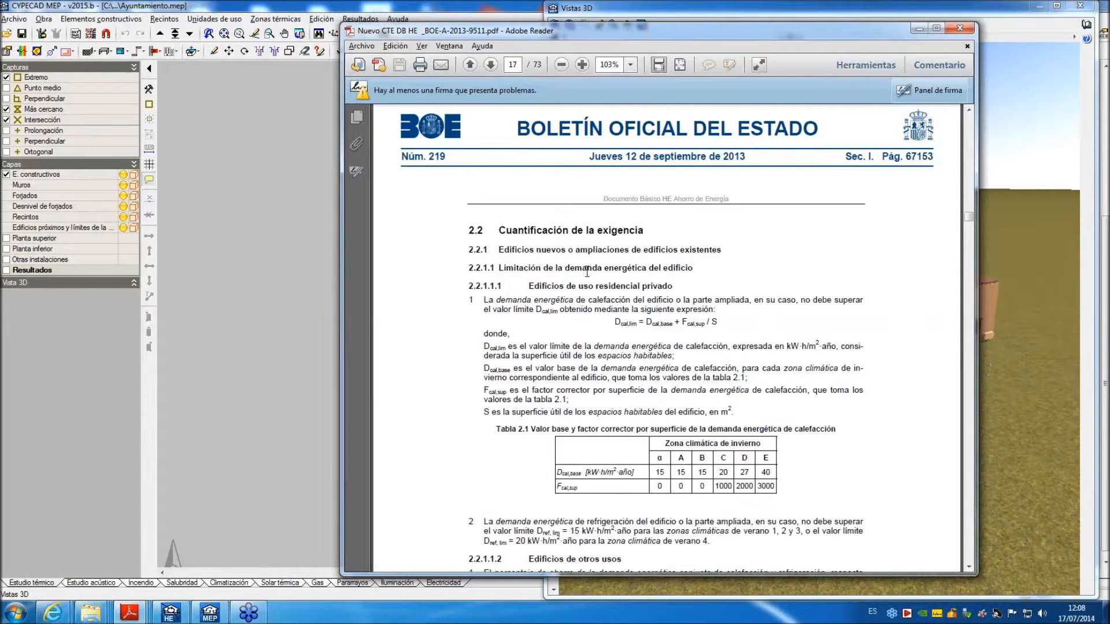
pyautogui.scroll(-2, 596, 284)
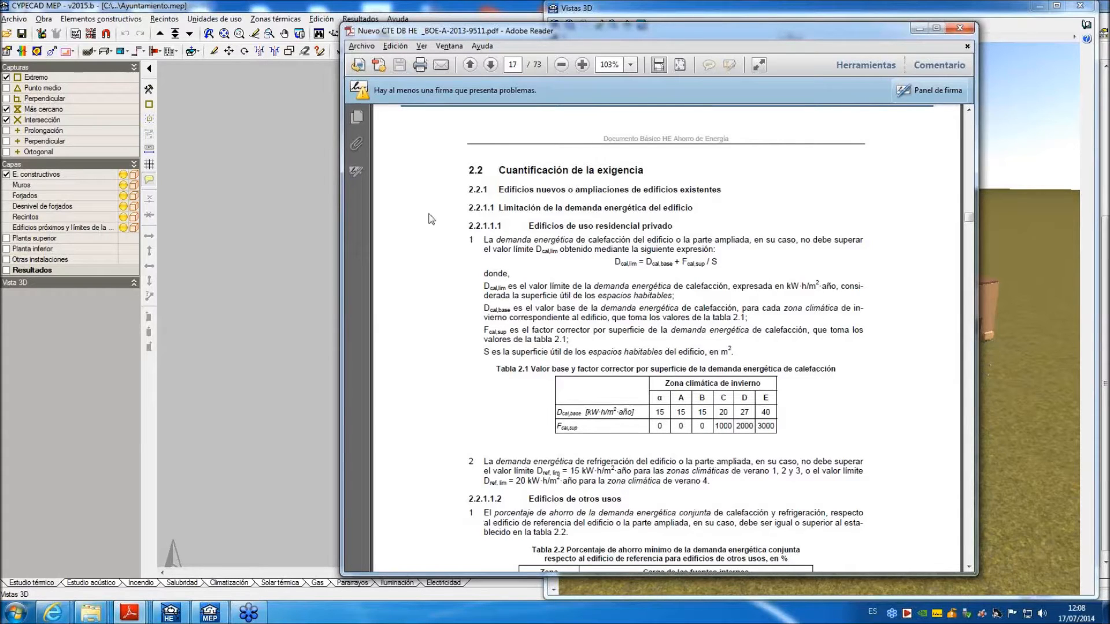
pyautogui.click(132, 614)
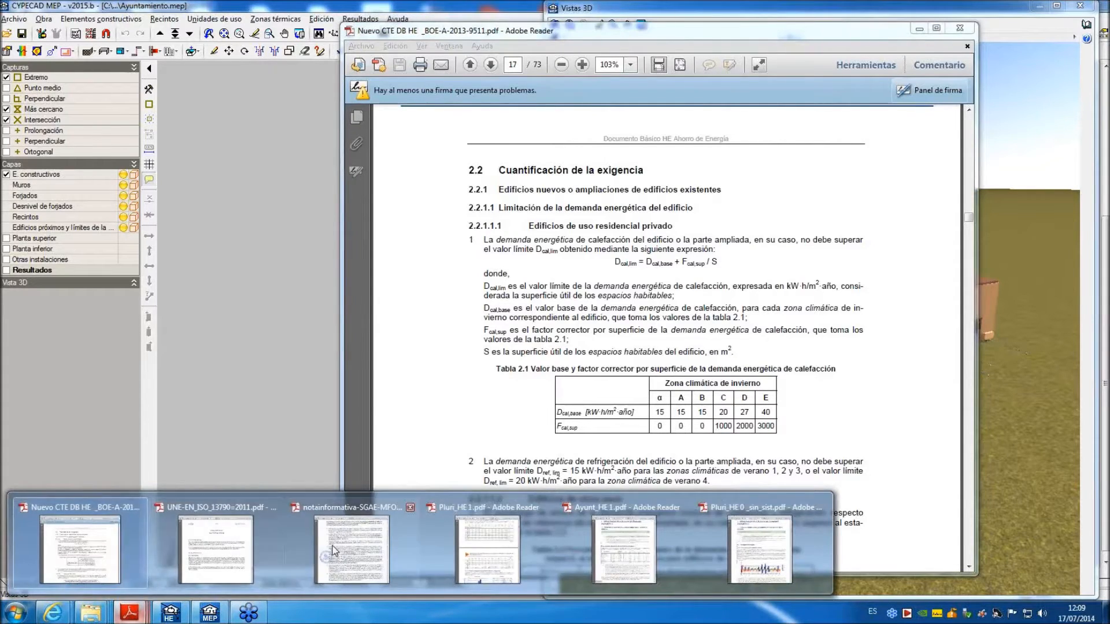
pyautogui.click(332, 551)
# Read the ministry's informative note from its title through point 7, on software tools for verifying the DB-HE requirements.
pyautogui.scroll(5, 458, 335)
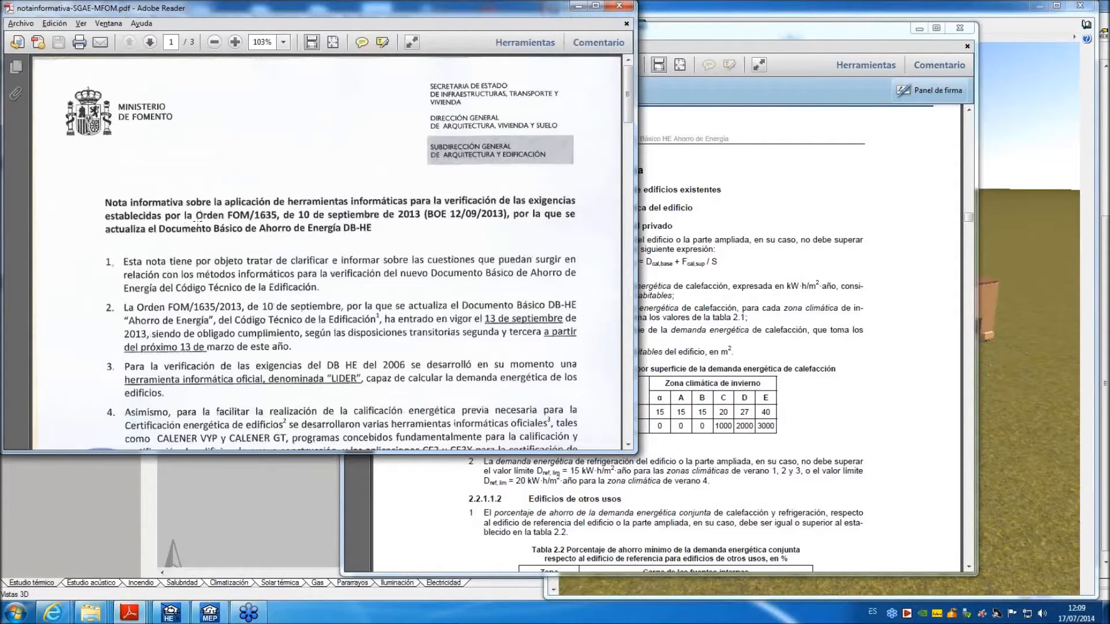
pyautogui.scroll(-1, 233, 251)
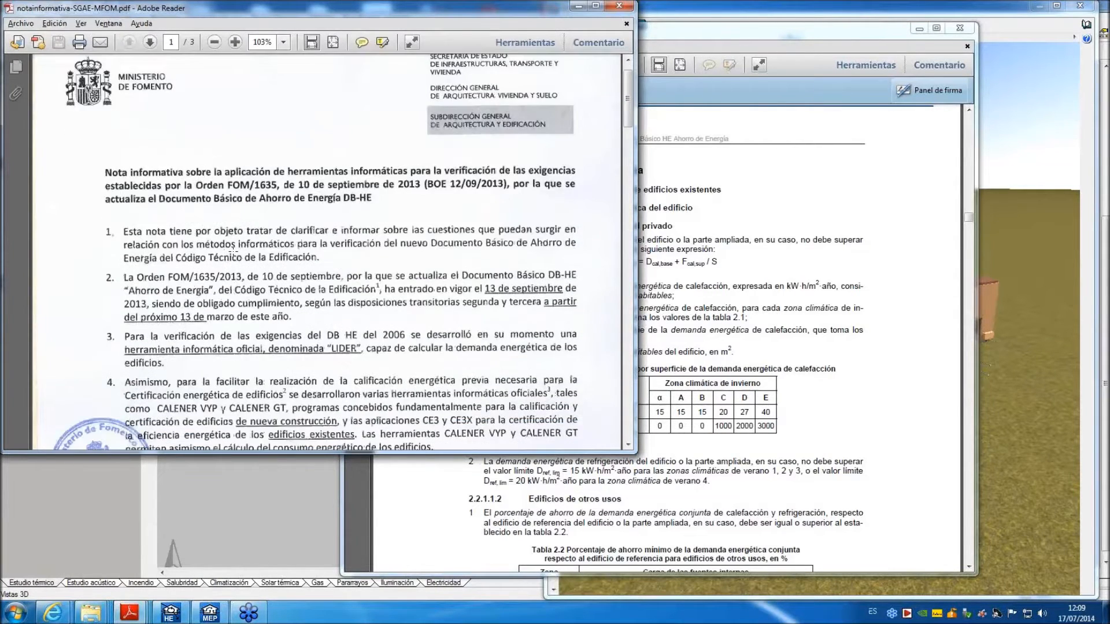
pyautogui.scroll(-2, 233, 253)
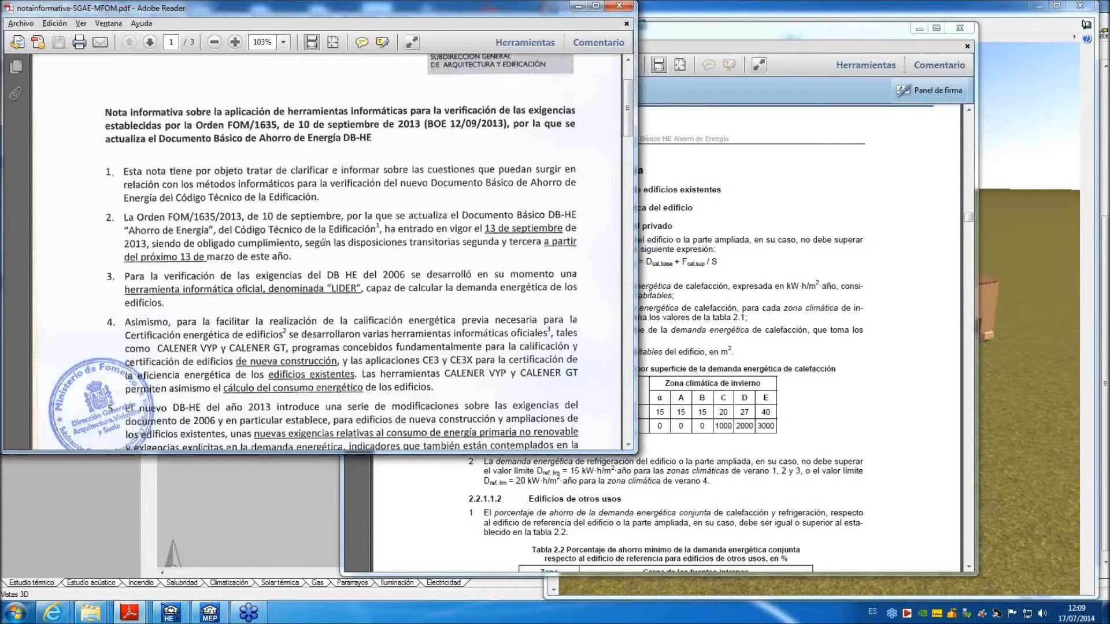
pyautogui.scroll(-8, 345, 278)
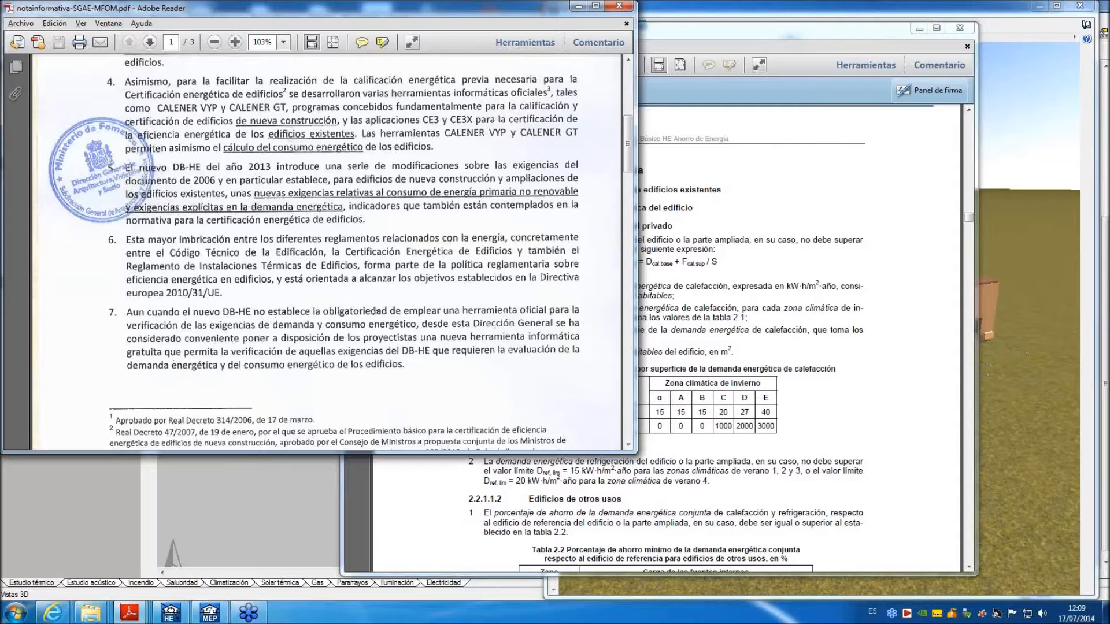
pyautogui.scroll(6, 394, 314)
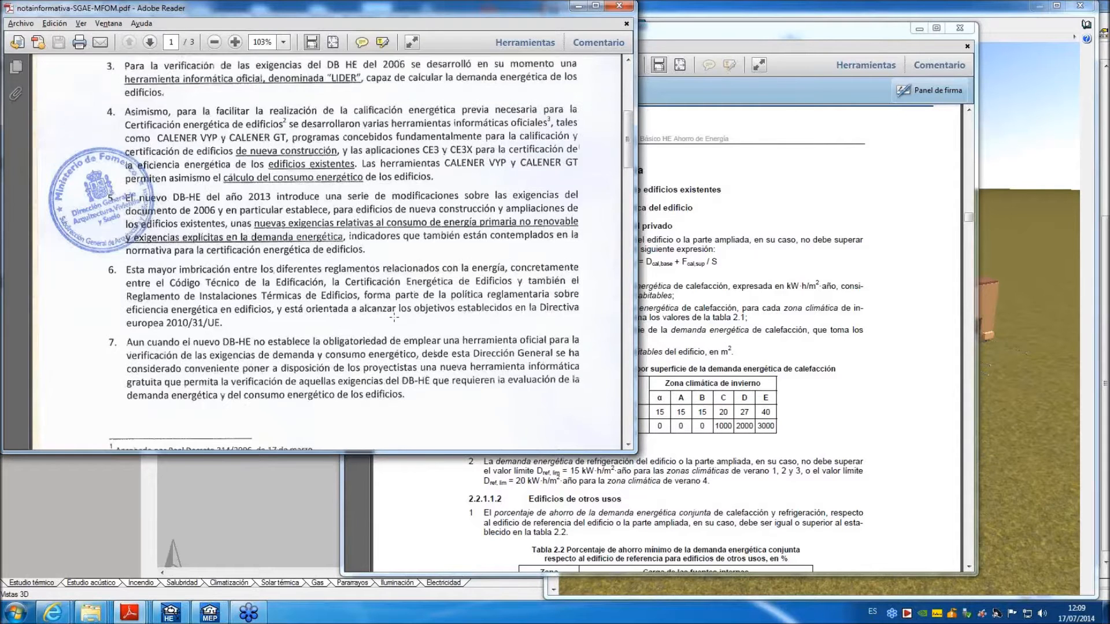
pyautogui.scroll(-7, 393, 316)
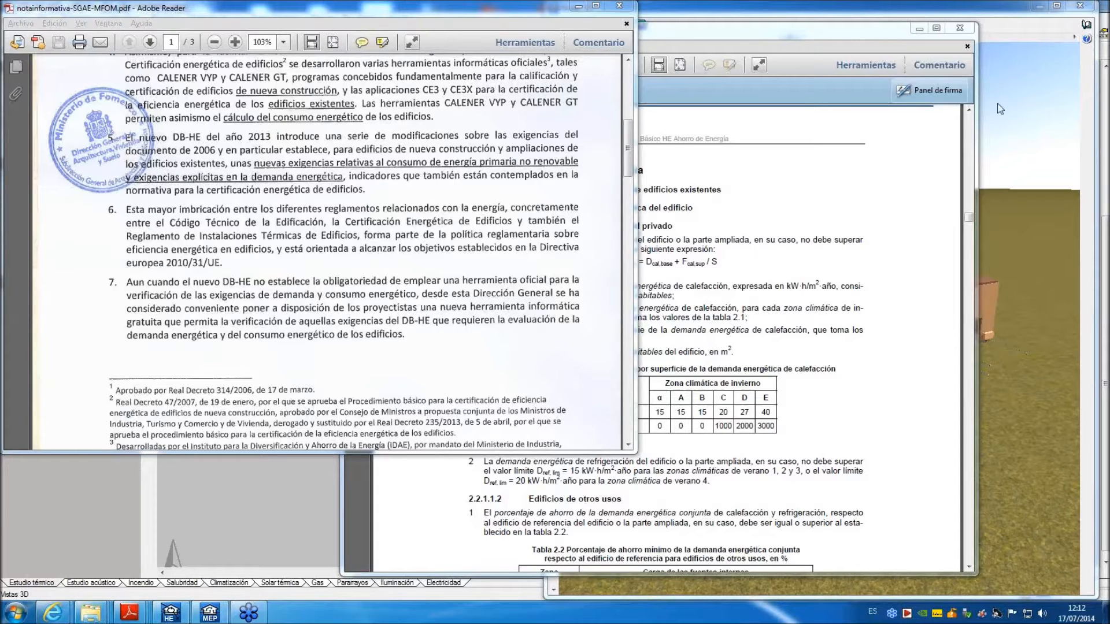
pyautogui.click(278, 121)
pyautogui.scroll(10, 279, 125)
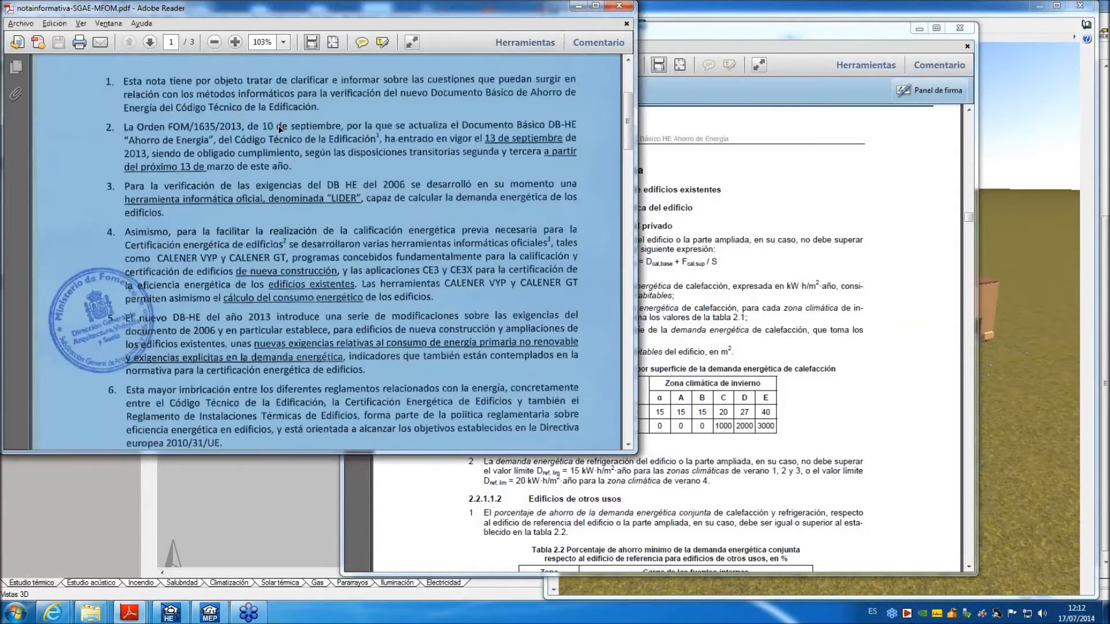
pyautogui.click(274, 155)
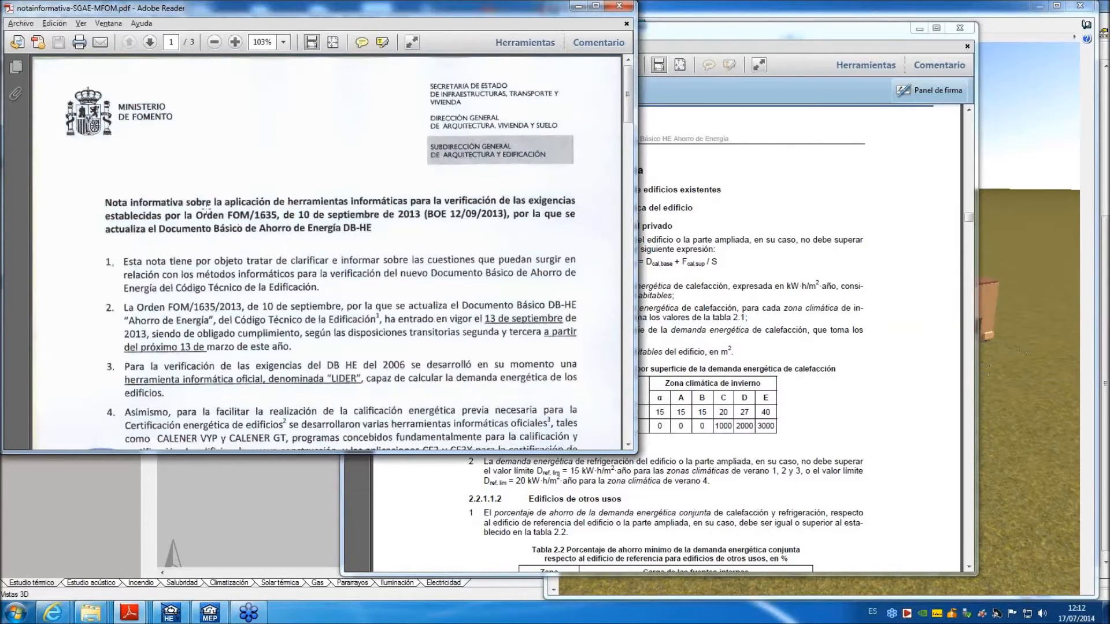
pyautogui.scroll(-1, 462, 215)
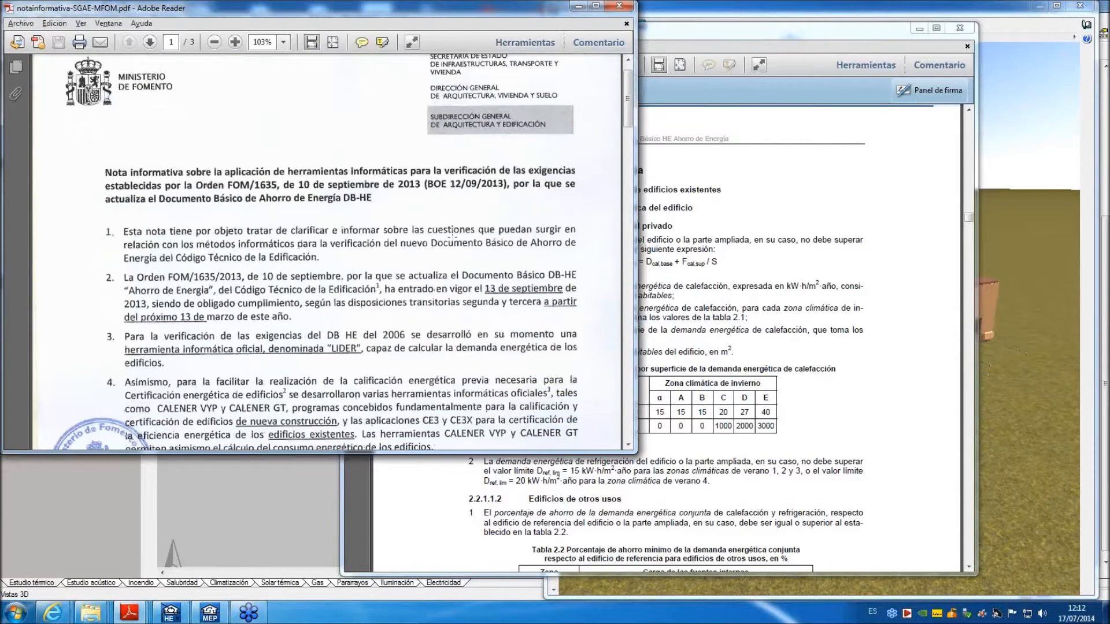
pyautogui.scroll(-10, 452, 234)
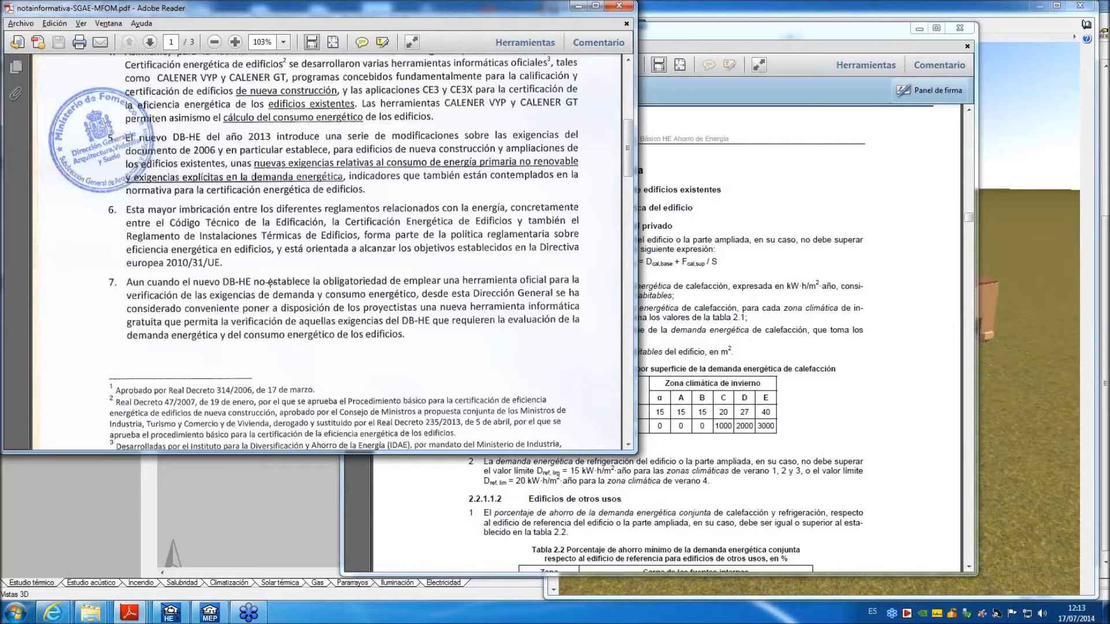
# Return to the DB HE document and go back to the scope of application and energy consumption requirements on page 11.
pyautogui.click(752, 290)
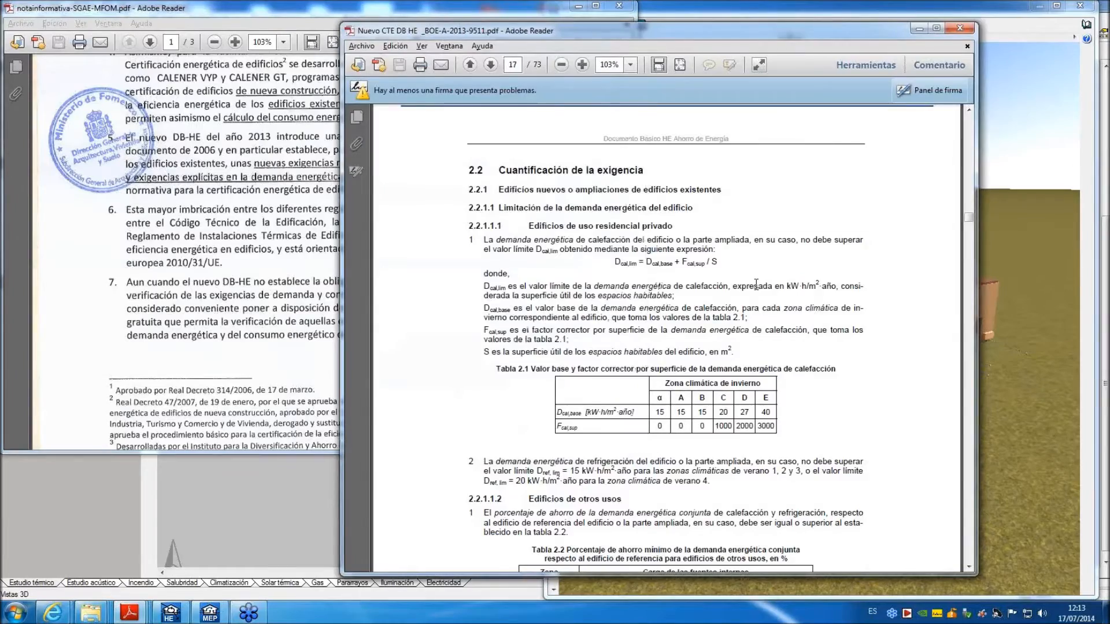
pyautogui.scroll(20, 751, 290)
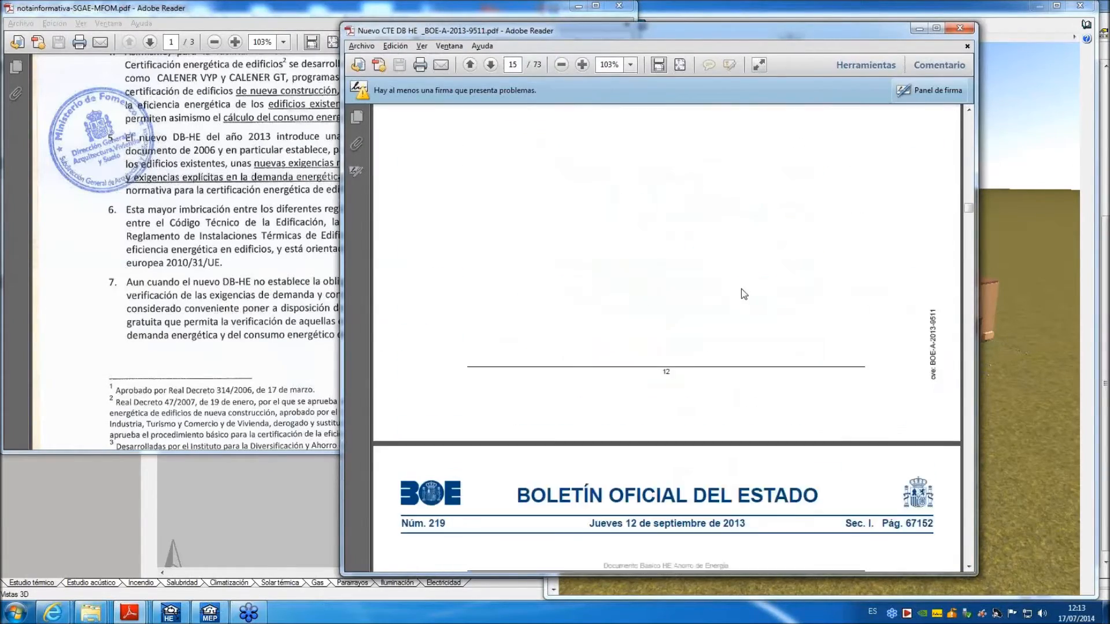
pyautogui.scroll(18, 742, 294)
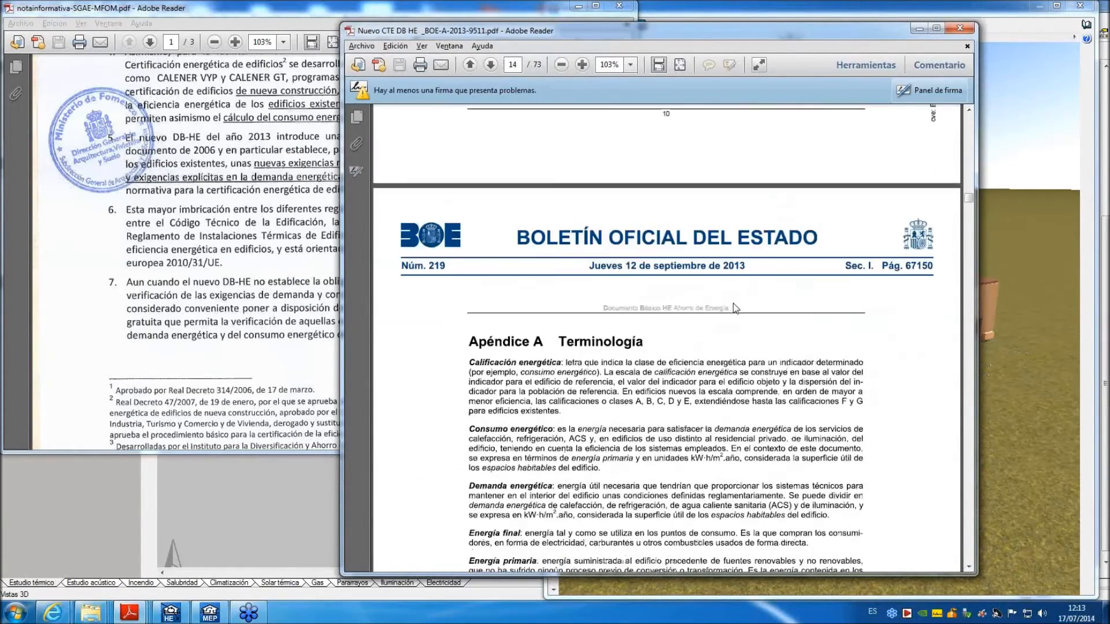
pyautogui.scroll(15, 734, 311)
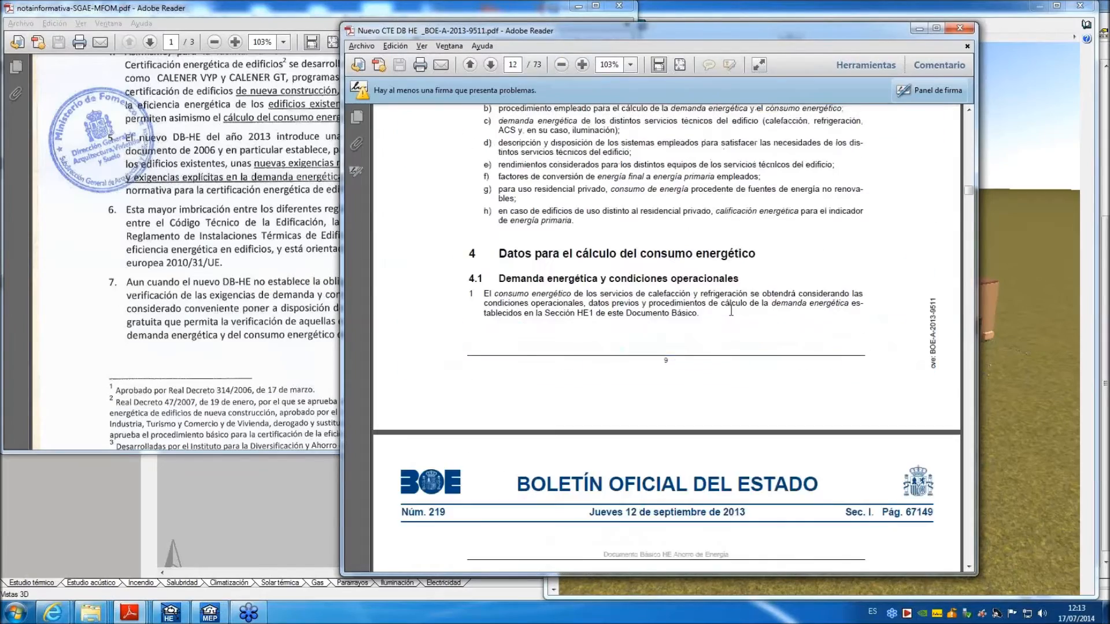
pyautogui.scroll(5, 730, 313)
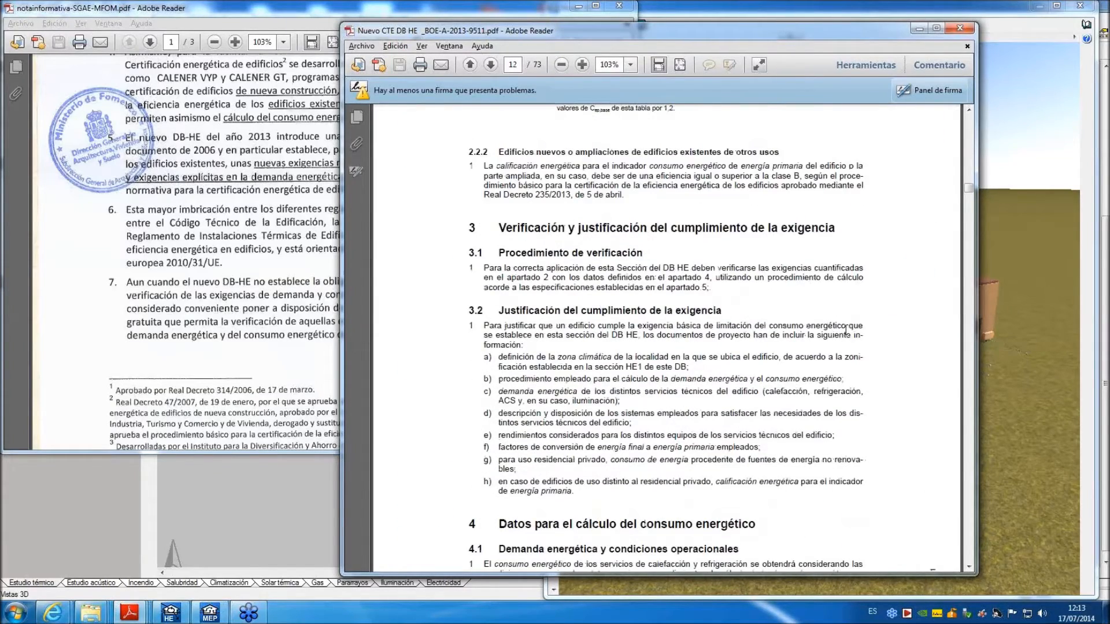
pyautogui.scroll(3, 838, 346)
pyautogui.scroll(15, 835, 342)
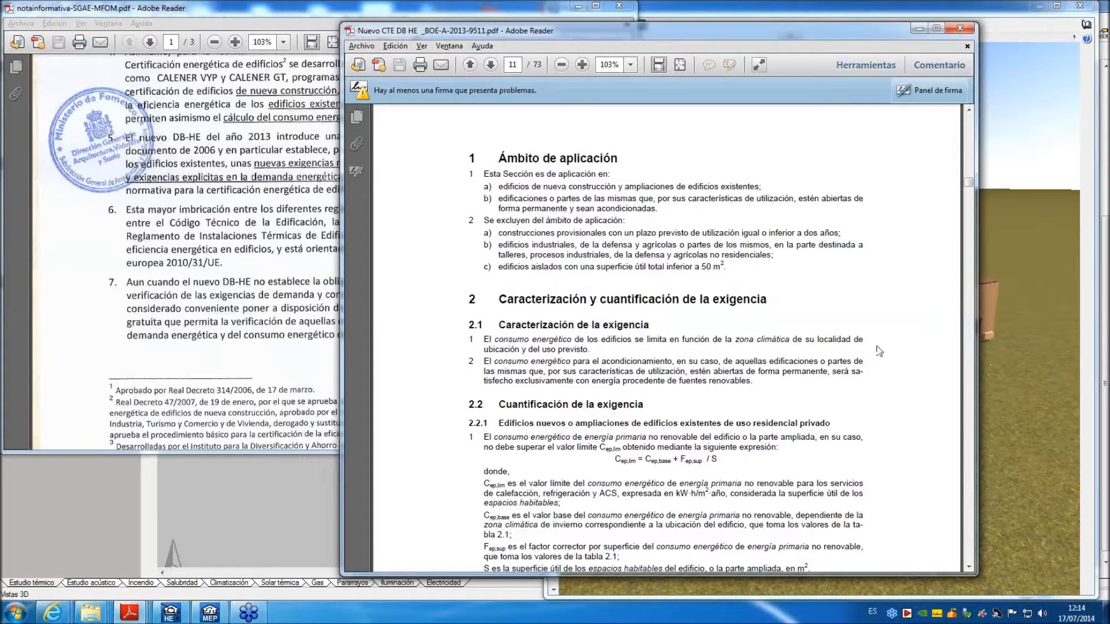
# Find section 5 on energy consumption calculation procedures on page 13 and highlight its heading.
pyautogui.scroll(-15, 880, 312)
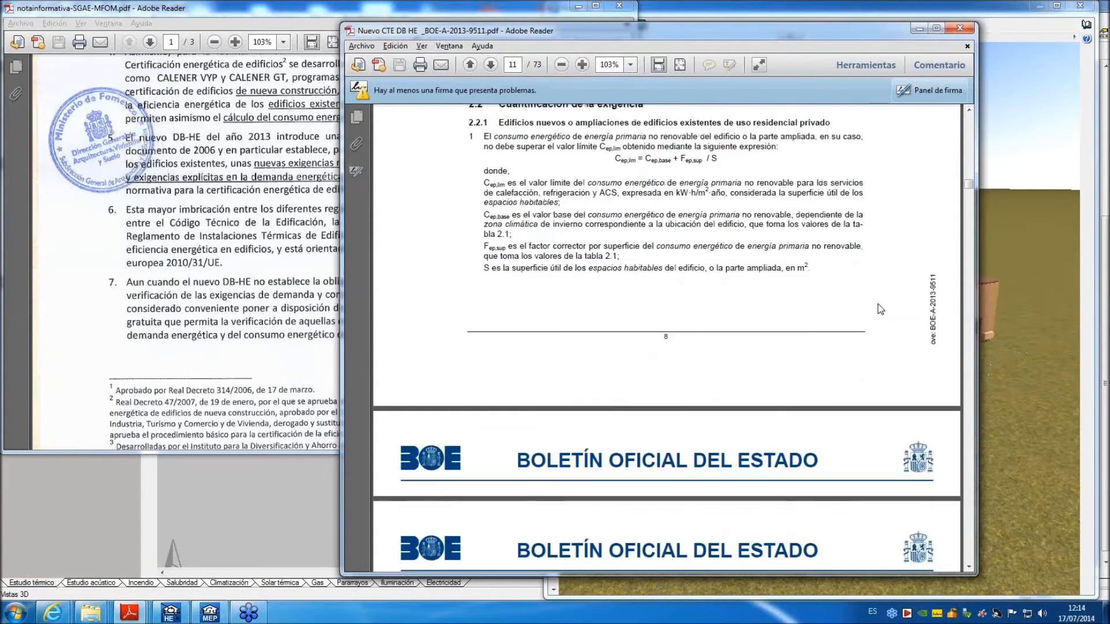
pyautogui.scroll(-5, 872, 292)
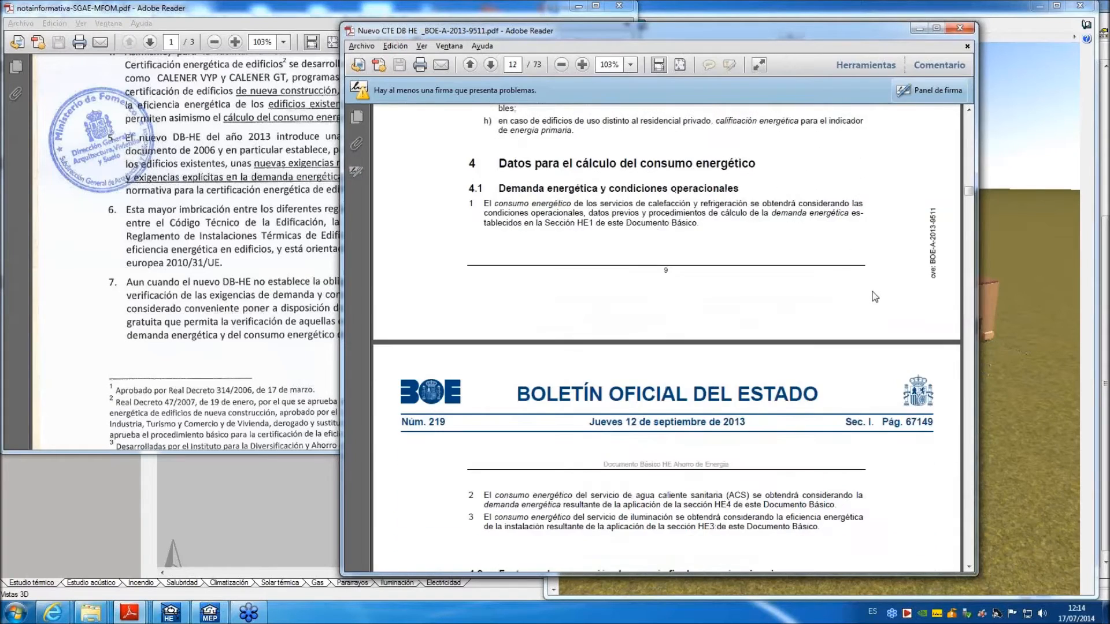
pyautogui.scroll(-13, 866, 296)
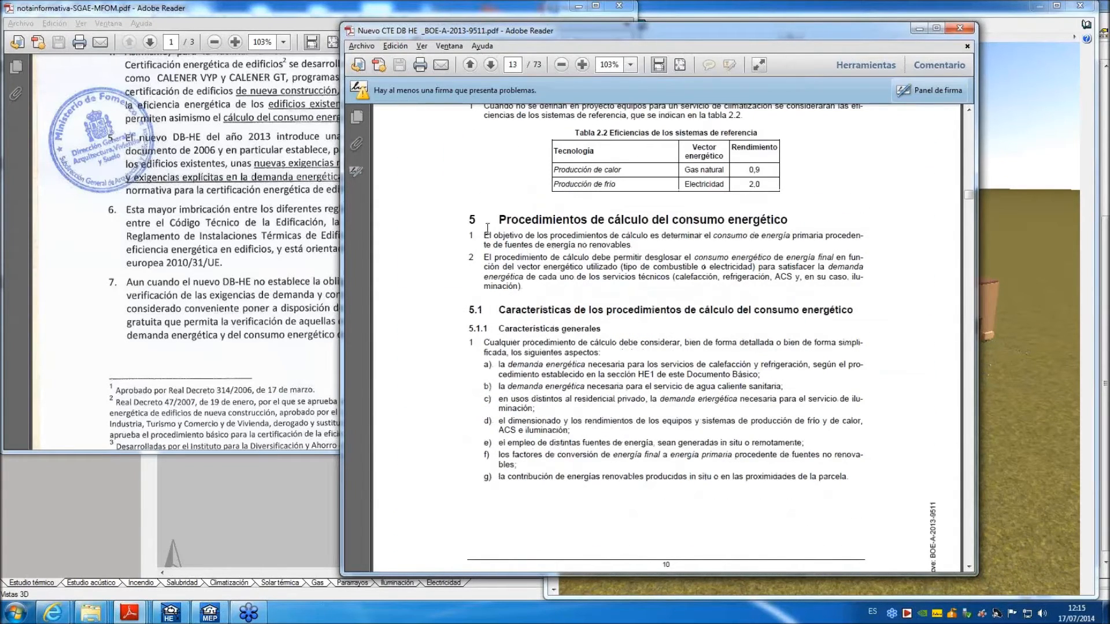
pyautogui.moveTo(497, 221); pyautogui.dragTo(772, 223)
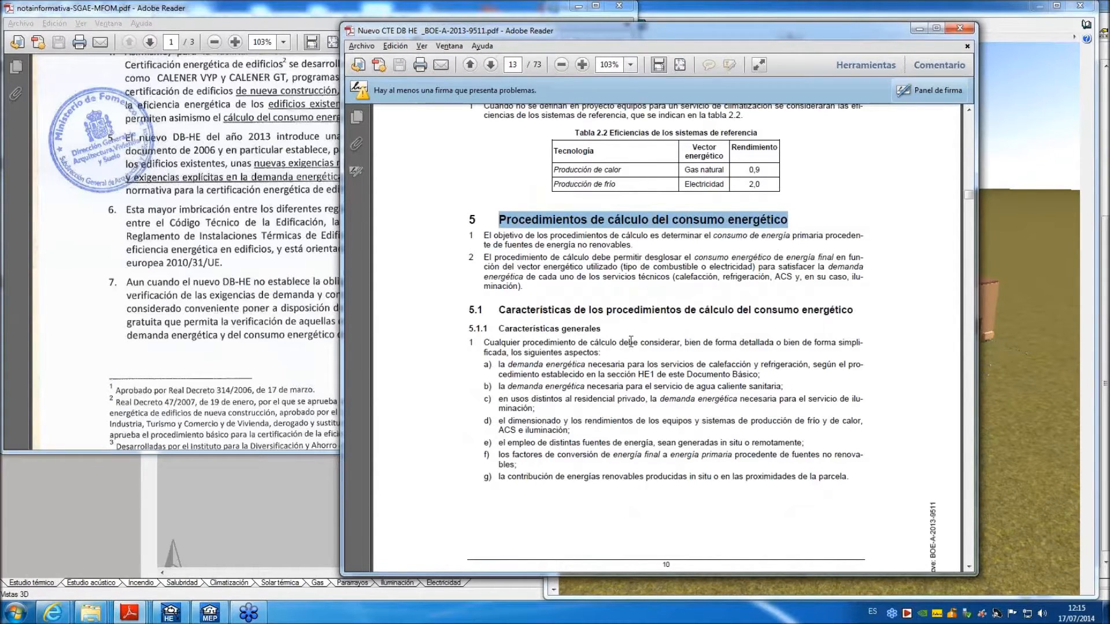
pyautogui.click(497, 310)
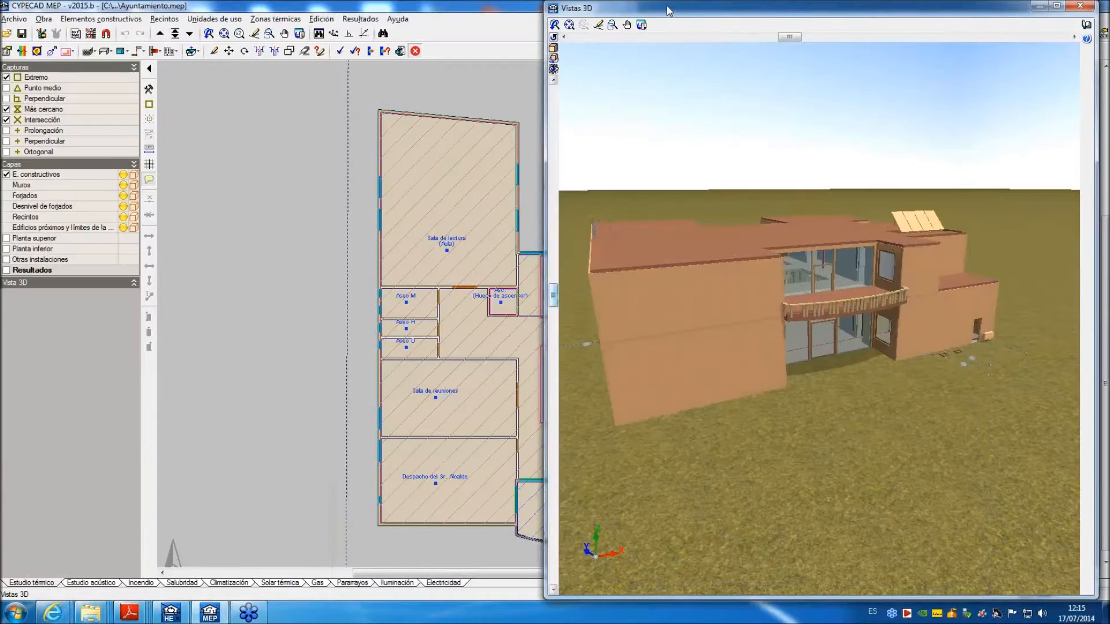
# In CYPECAD MEP, close the 3D views window and check the general data of the thermal study.
pyautogui.click(669, 10)
pyautogui.click(1079, 6)
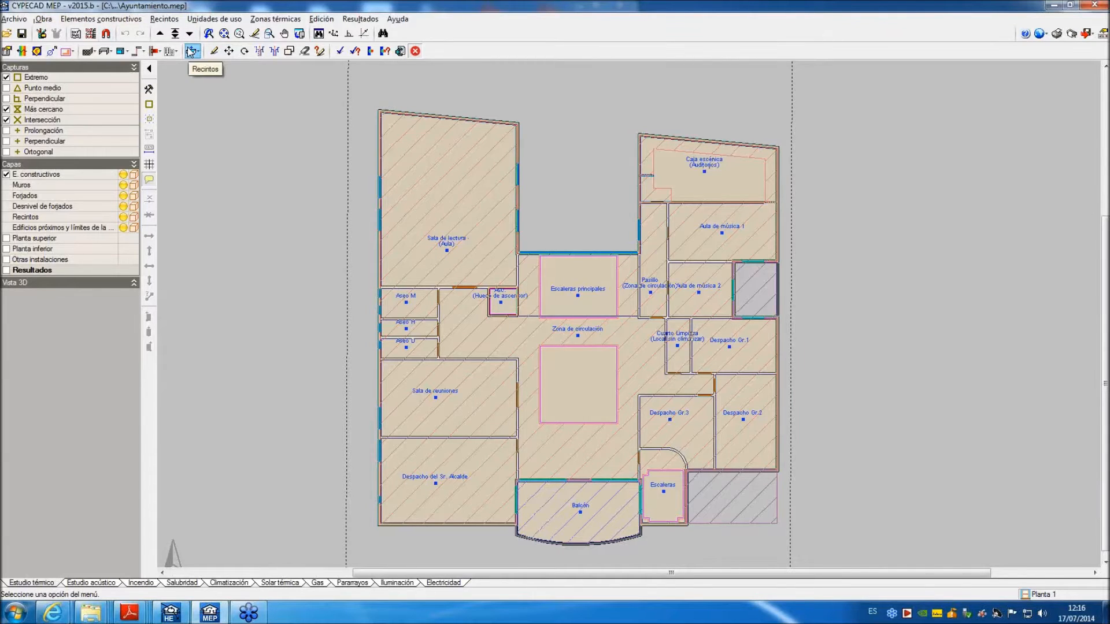
pyautogui.click(43, 19)
pyautogui.click(68, 61)
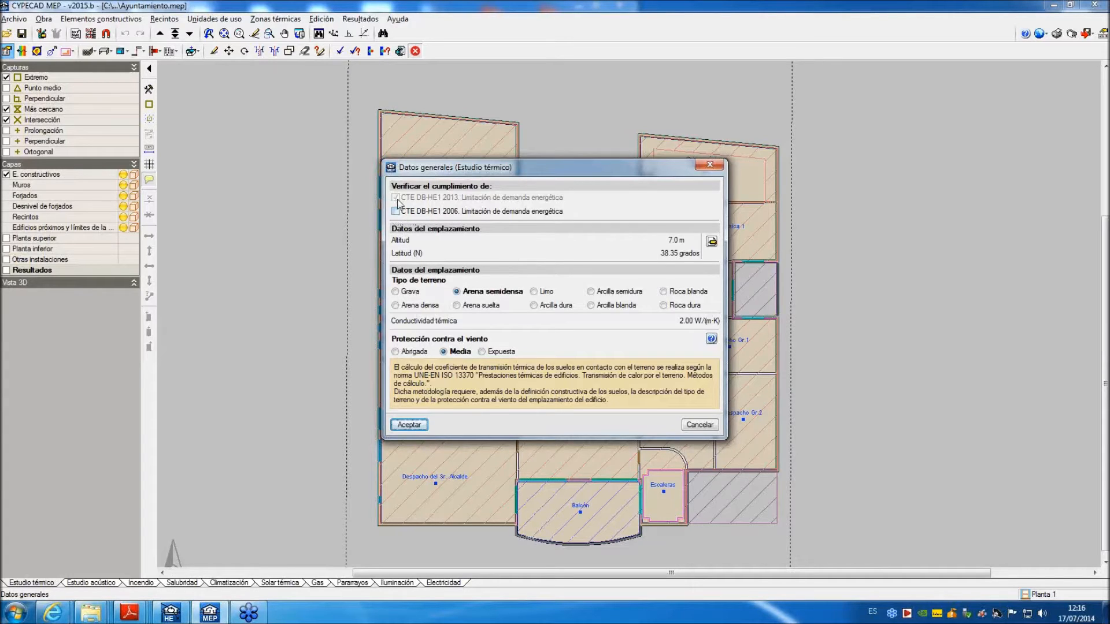
pyautogui.click(710, 164)
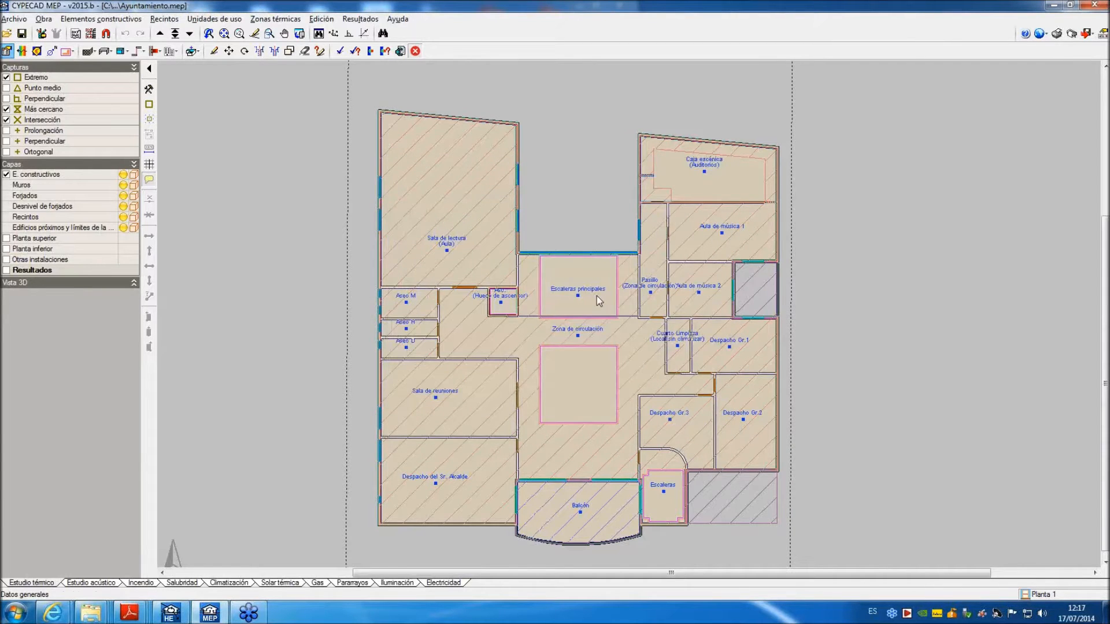
# Review the list of defined thermal zones and the usage profile of the Salón de actos zone, leaving them unedited.
pyautogui.scroll(1, 596, 296)
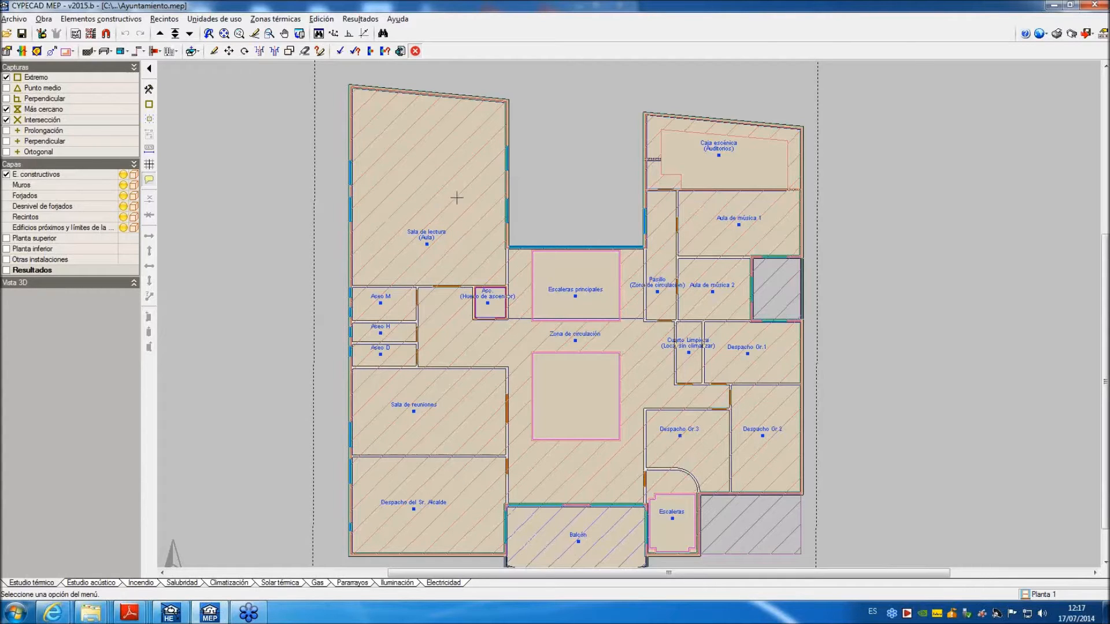
pyautogui.click(268, 20)
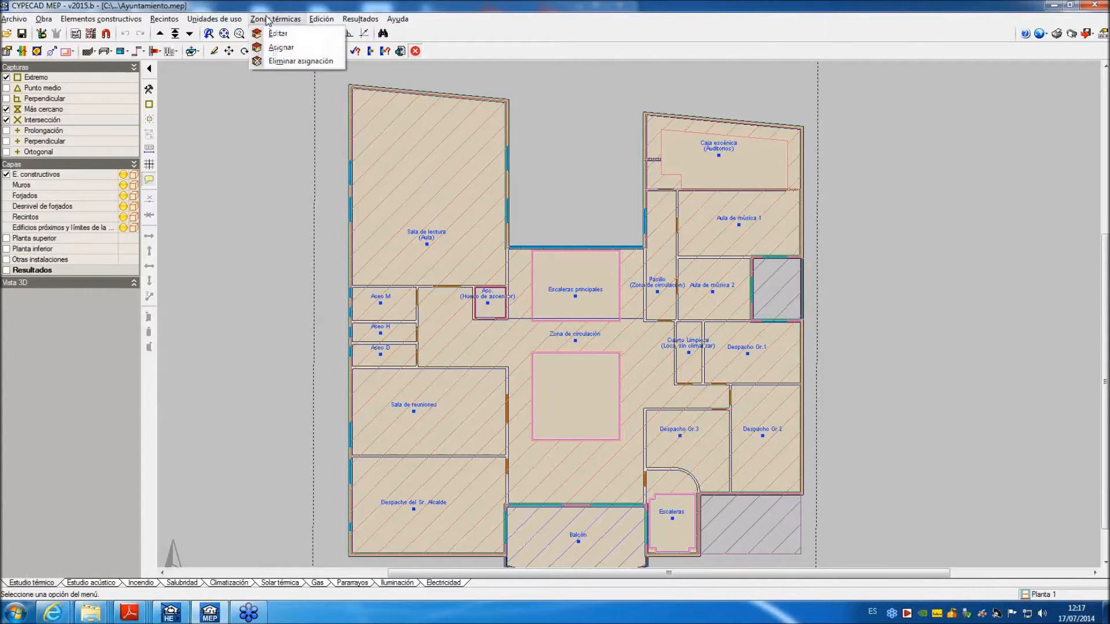
pyautogui.click(275, 35)
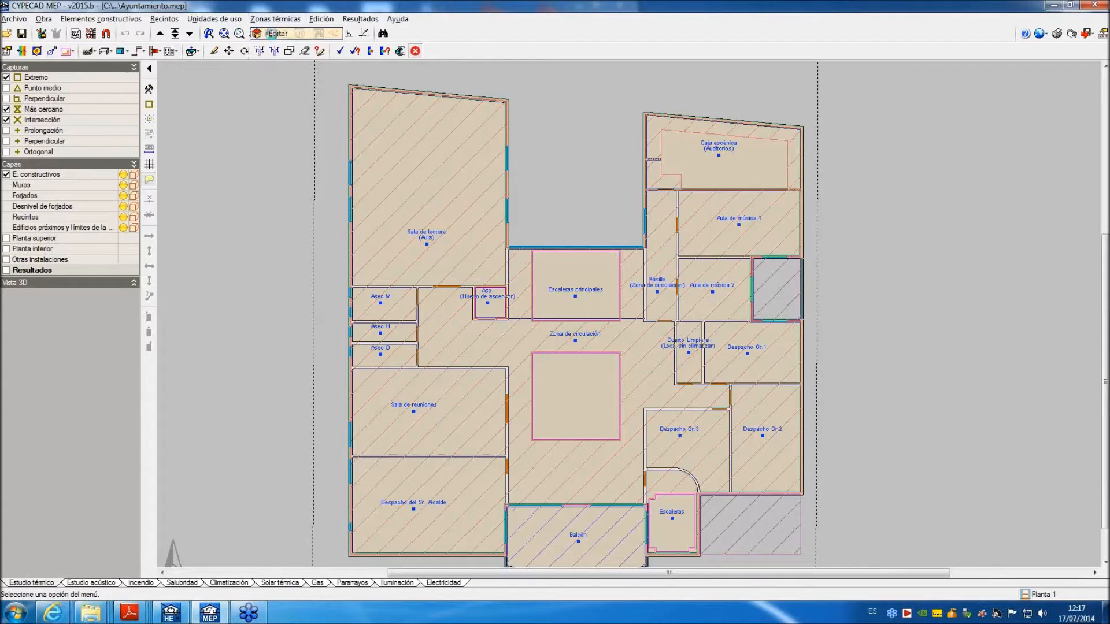
pyautogui.moveTo(501, 184); pyautogui.dragTo(815, 108)
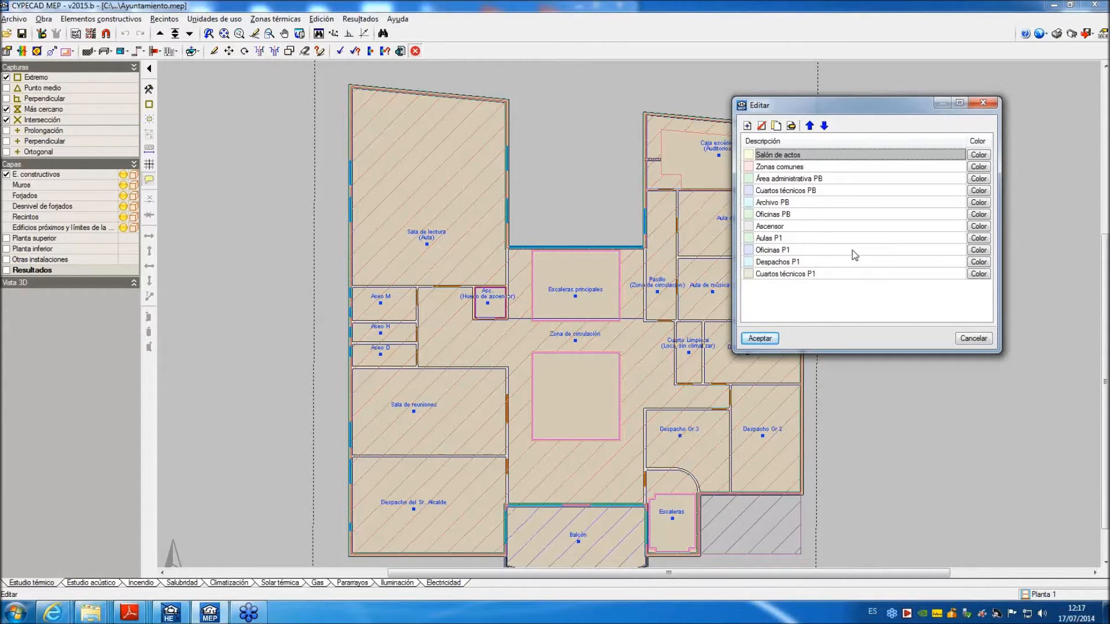
pyautogui.doubleClick(788, 155)
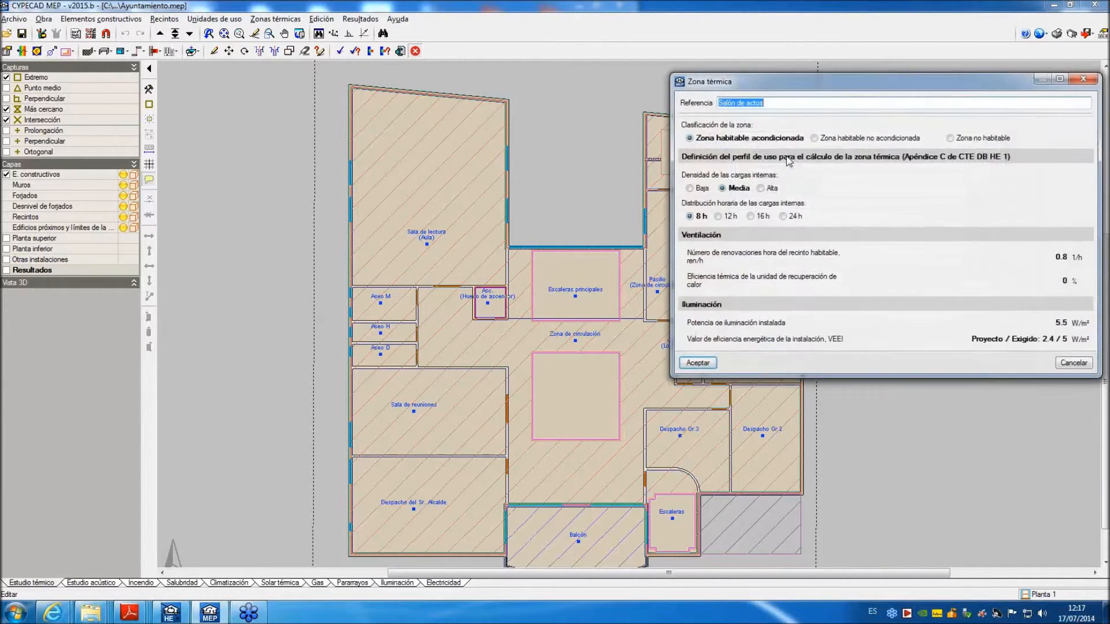
pyautogui.moveTo(827, 82); pyautogui.dragTo(596, 241)
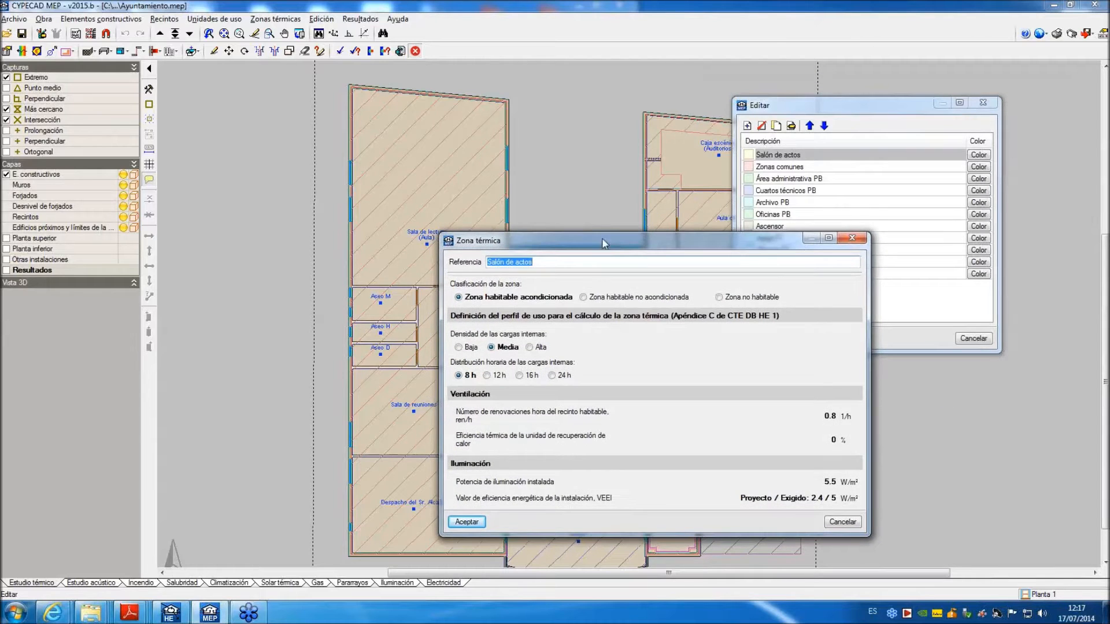
pyautogui.click(852, 238)
pyautogui.click(982, 103)
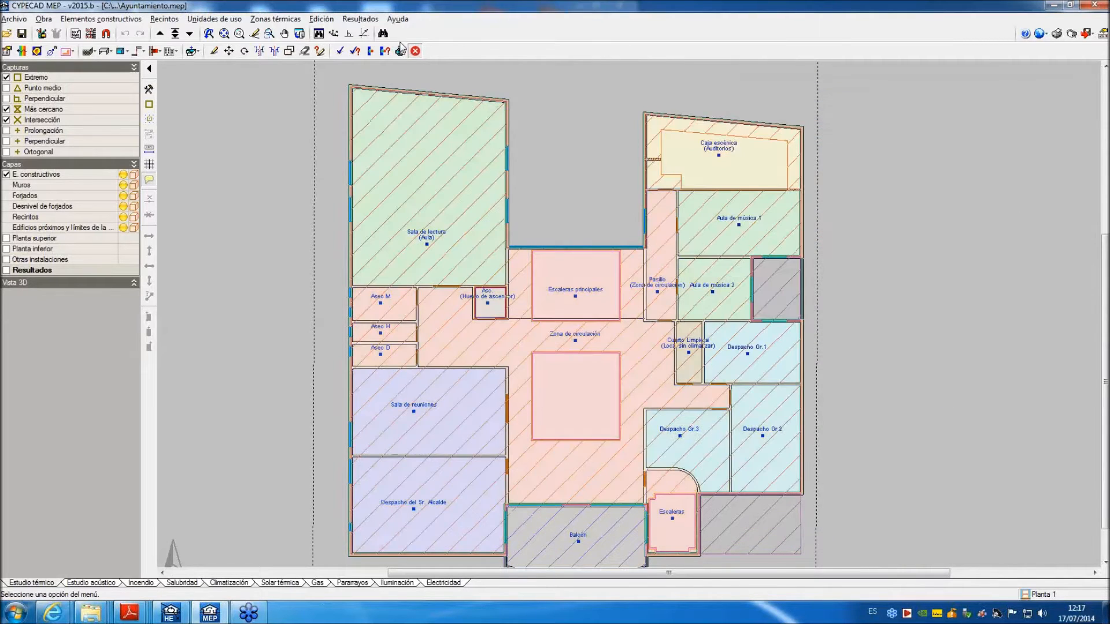
# Open the thermal zone assignment options and leave them without assigning any zone.
pyautogui.click(275, 19)
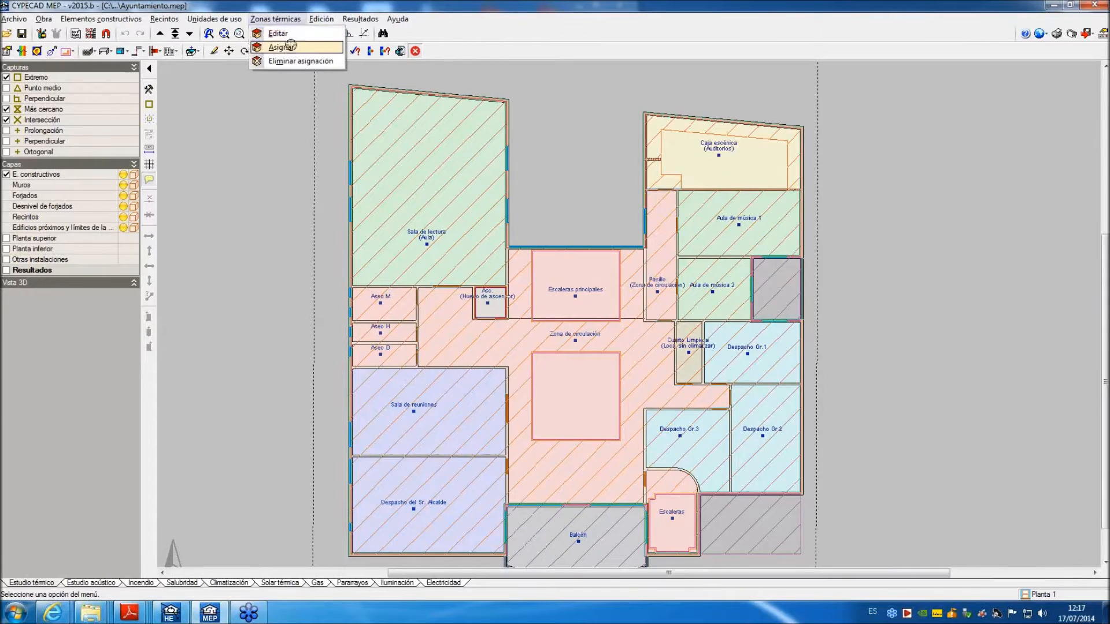
pyautogui.click(282, 47)
pyautogui.click(670, 178)
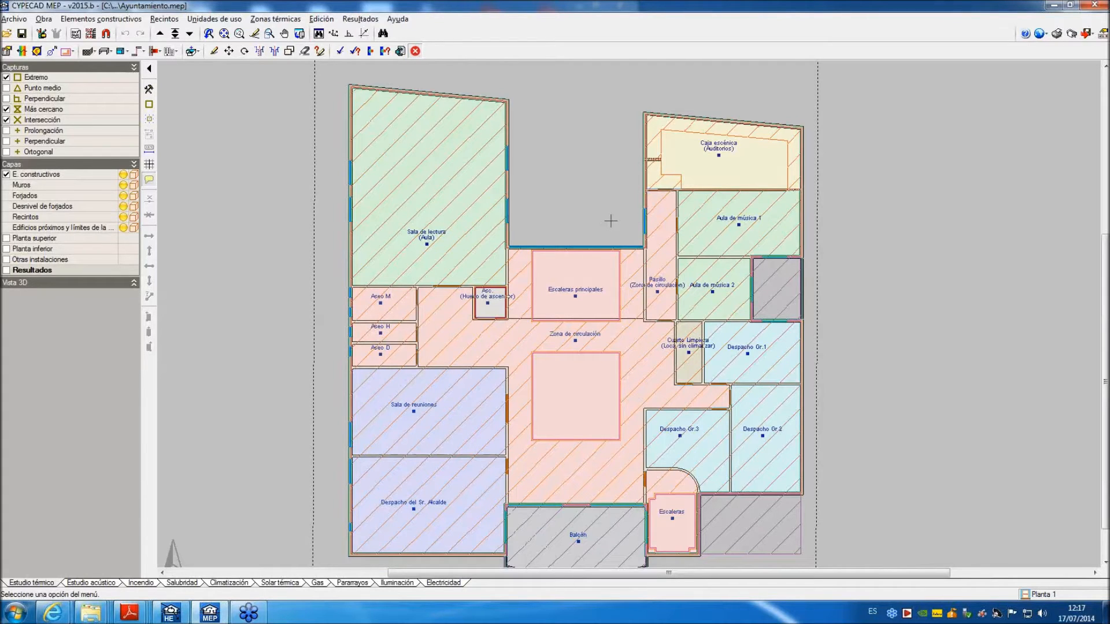
# Open the Salón de actos thermal zone beside the zone list and check its classification options, keeping Zona habitable acondicionada.
pyautogui.click(275, 19)
pyautogui.click(278, 34)
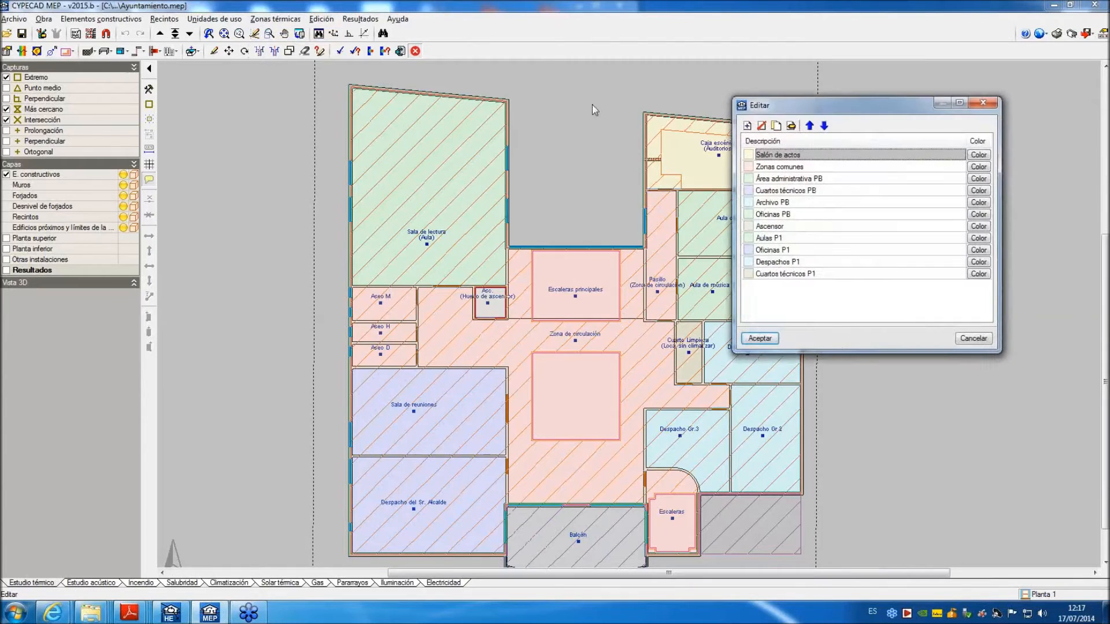
pyautogui.doubleClick(766, 155)
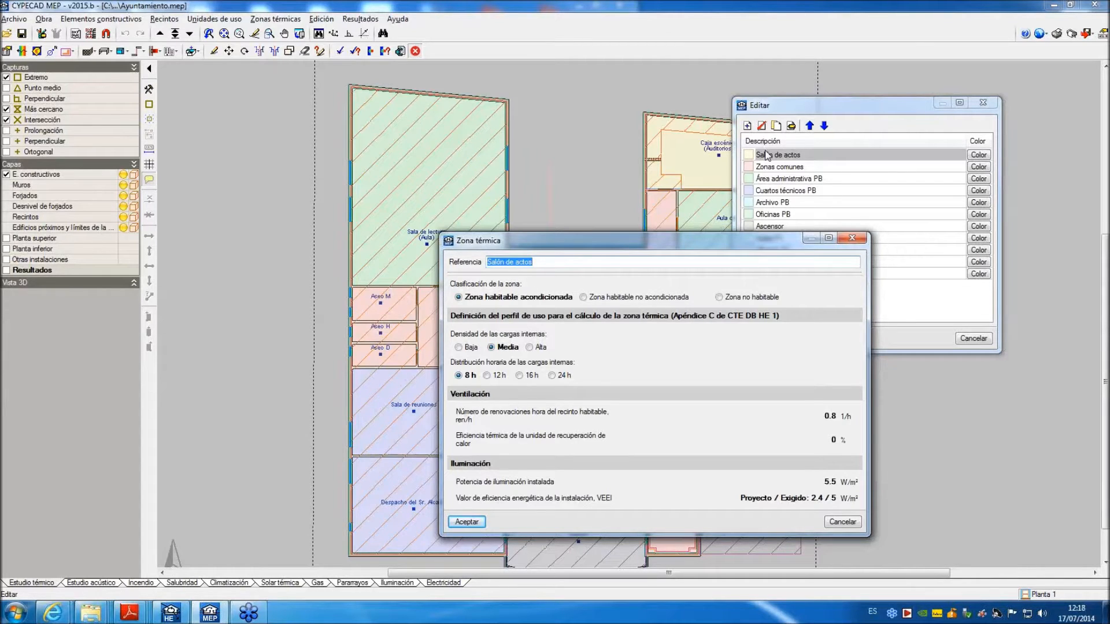
pyautogui.moveTo(690, 242); pyautogui.dragTo(454, 120)
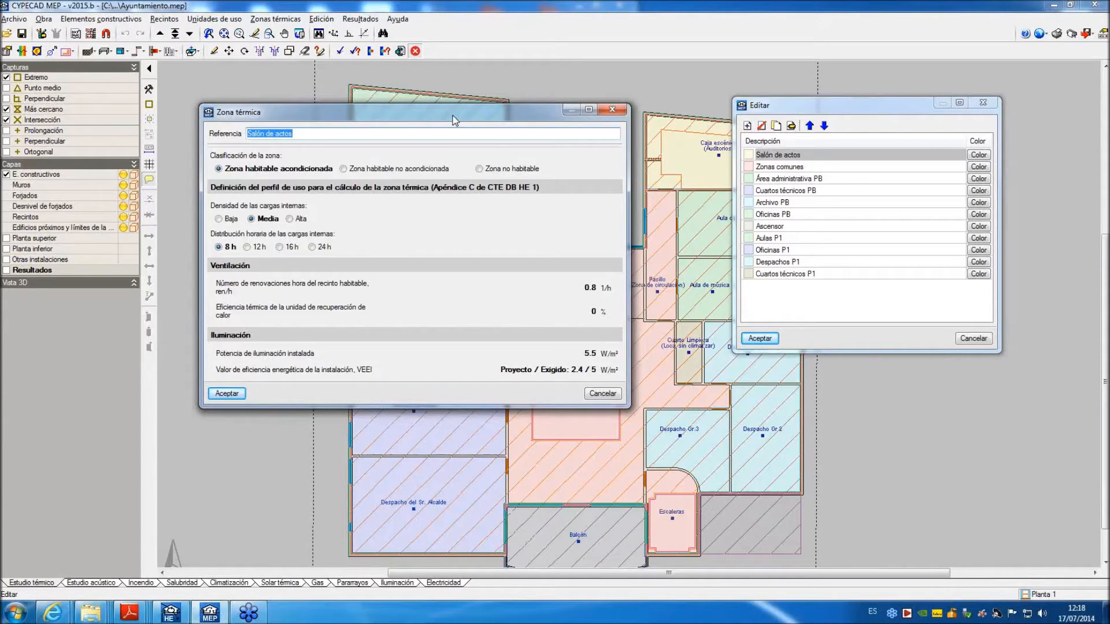
pyautogui.moveTo(453, 115); pyautogui.dragTo(455, 103)
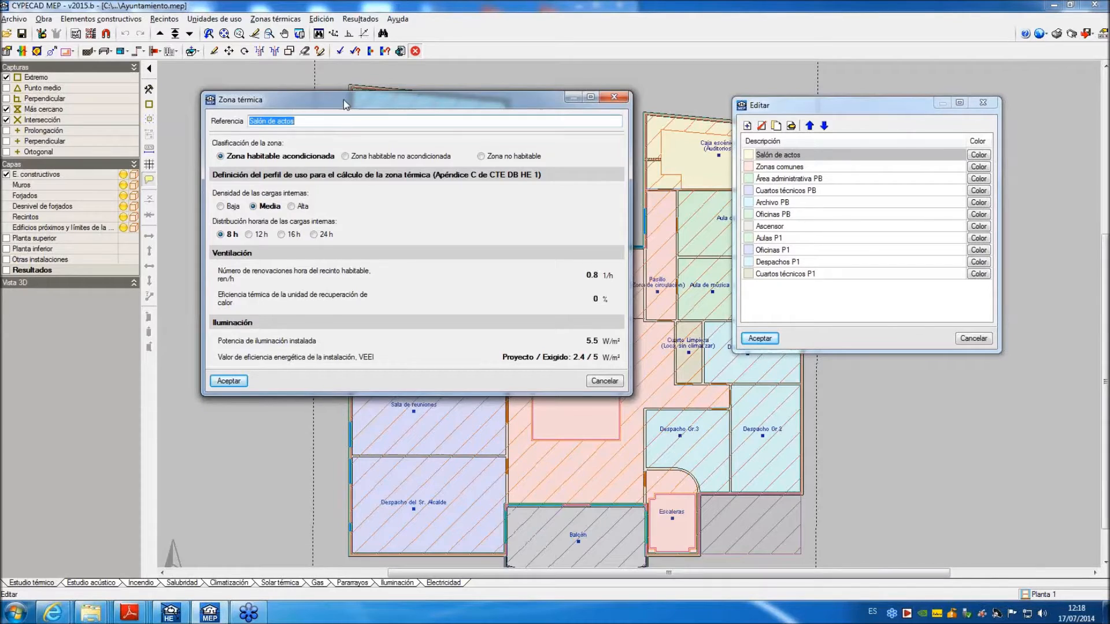
pyautogui.moveTo(343, 100); pyautogui.dragTo(202, 99)
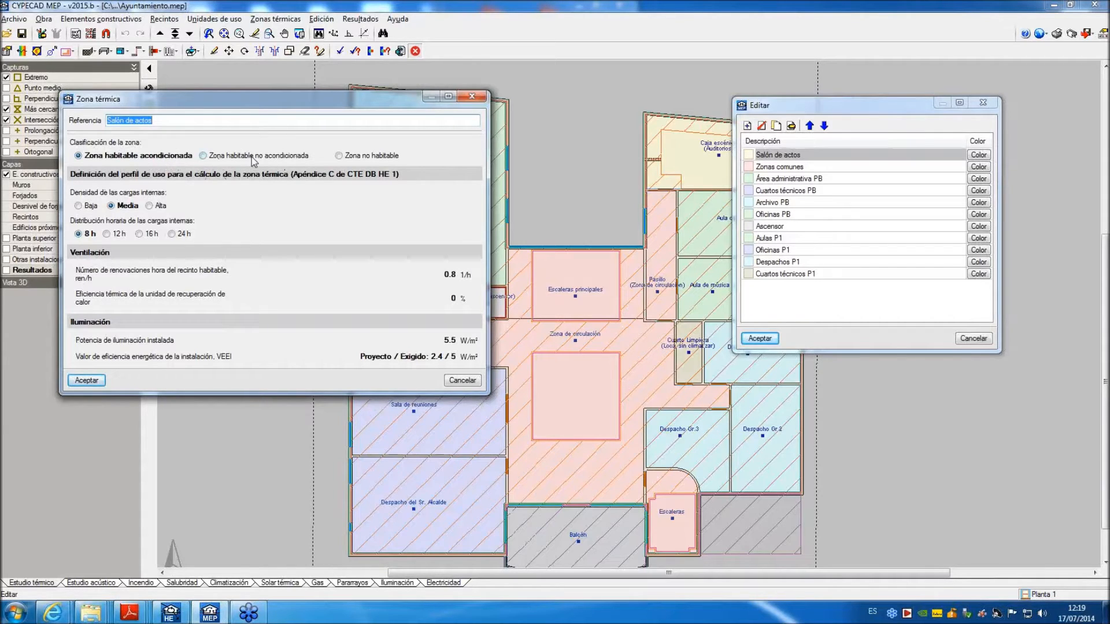
pyautogui.click(228, 158)
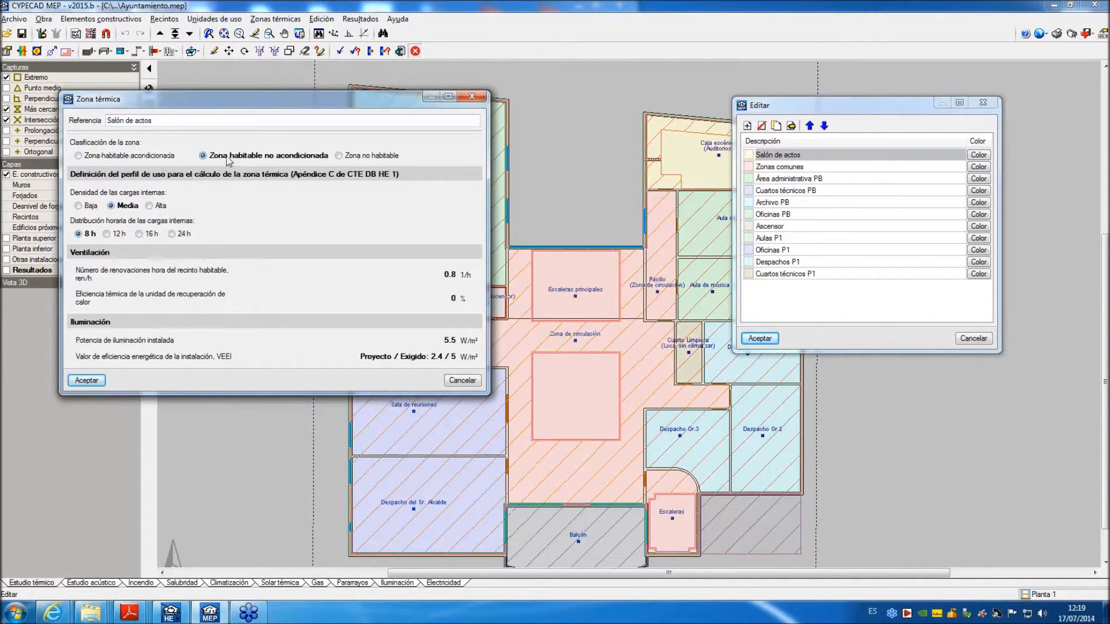
pyautogui.click(169, 157)
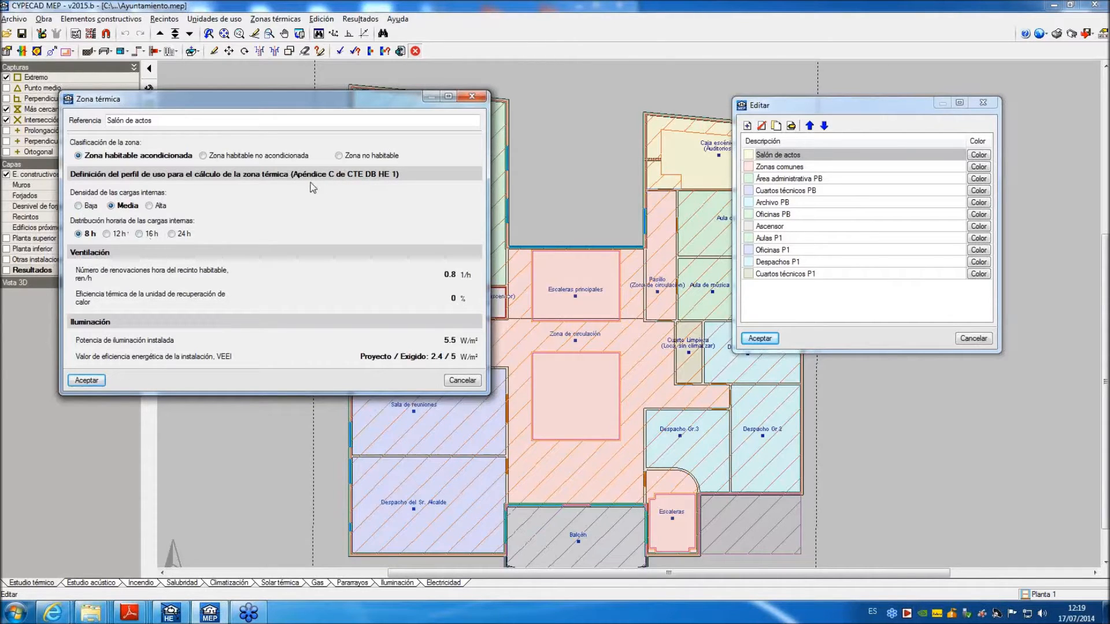
# Examine the project and required VEEI lighting values of the Salón de actos zone and close it without saving.
pyautogui.moveTo(296, 184)
pyautogui.click(439, 356)
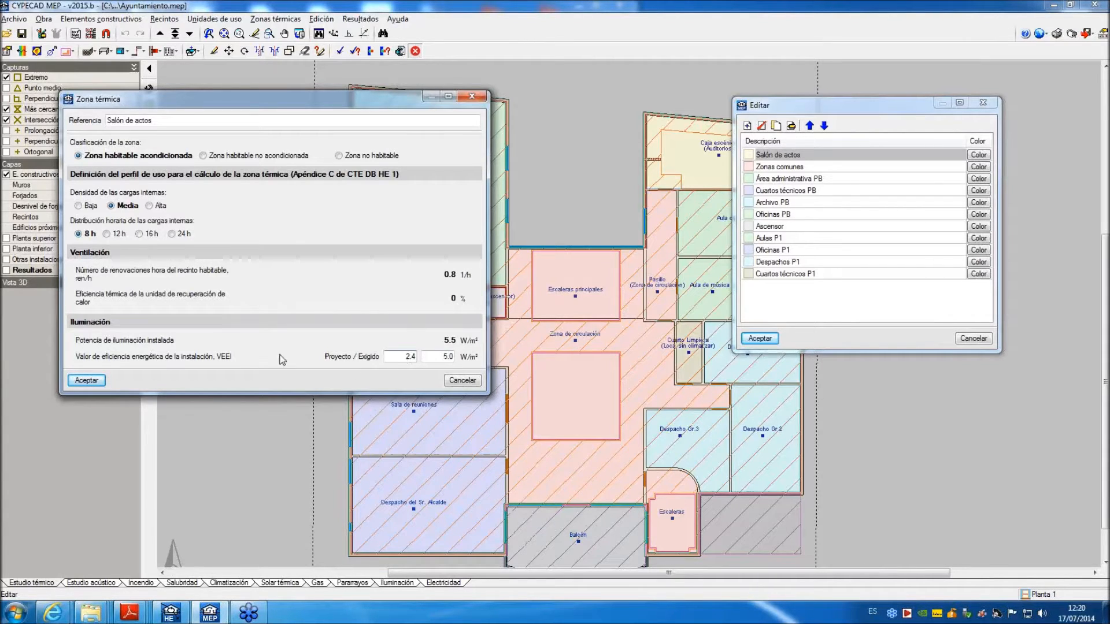
pyautogui.click(394, 355)
pyautogui.click(445, 357)
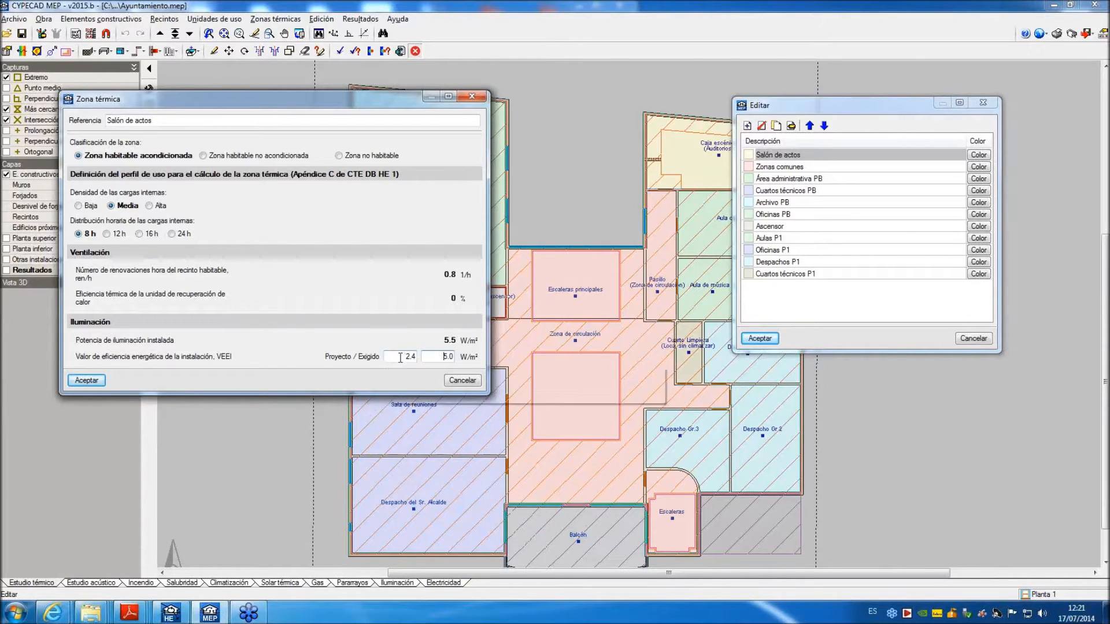
pyautogui.moveTo(437, 357); pyautogui.dragTo(455, 358)
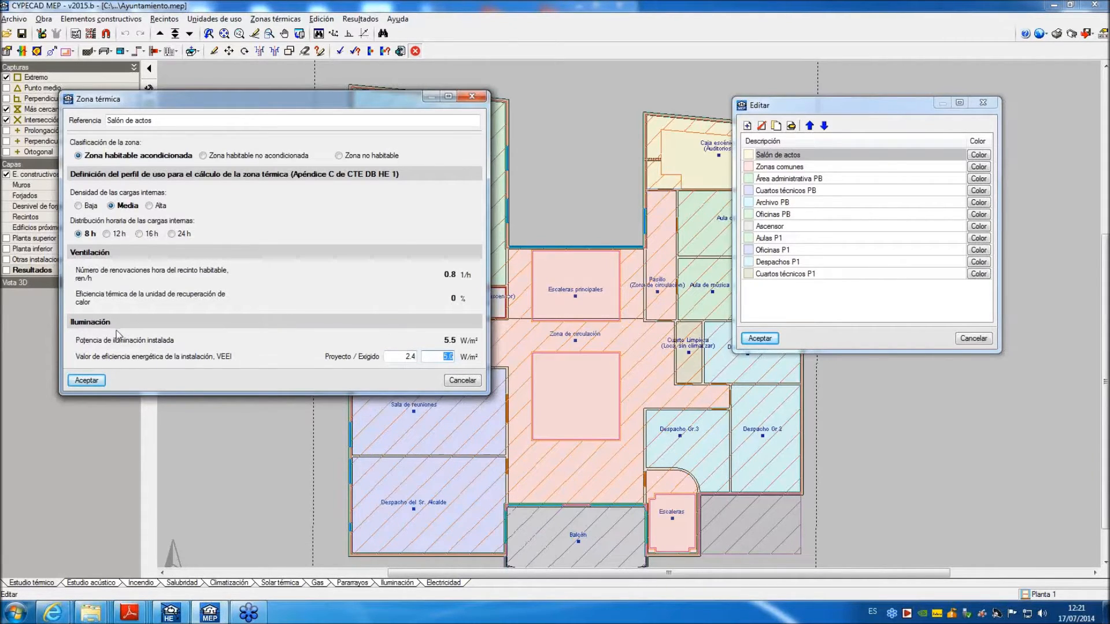
pyautogui.click(396, 356)
pyautogui.press('Tab')
pyautogui.click(473, 97)
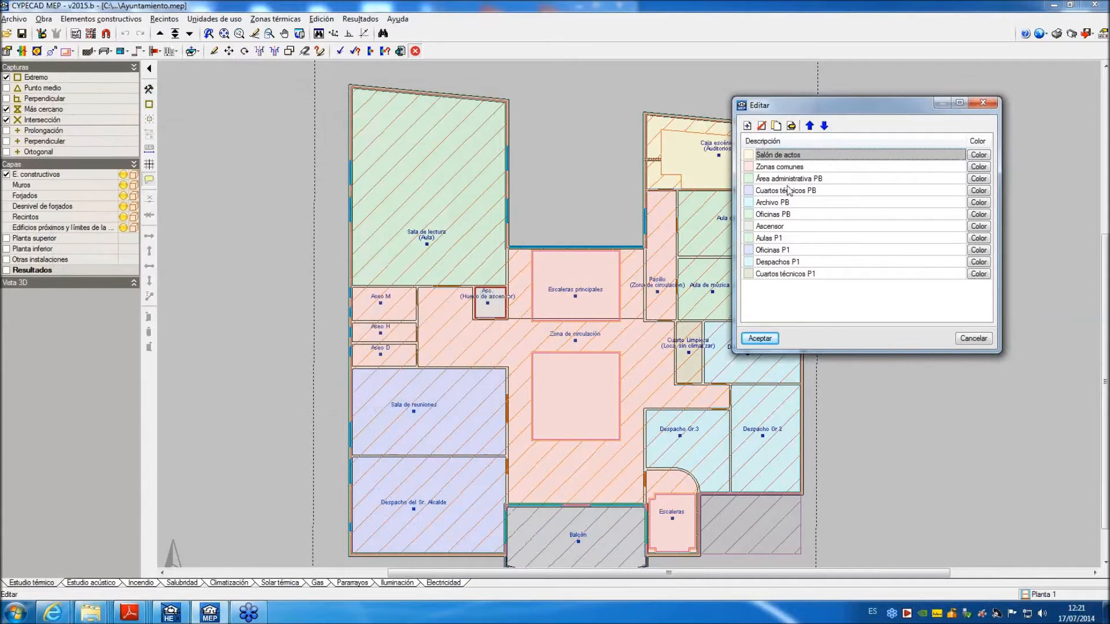
# Review the usage profile of the Zonas comunes thermal zone and close the zone list without editing anything.
pyautogui.doubleClick(786, 167)
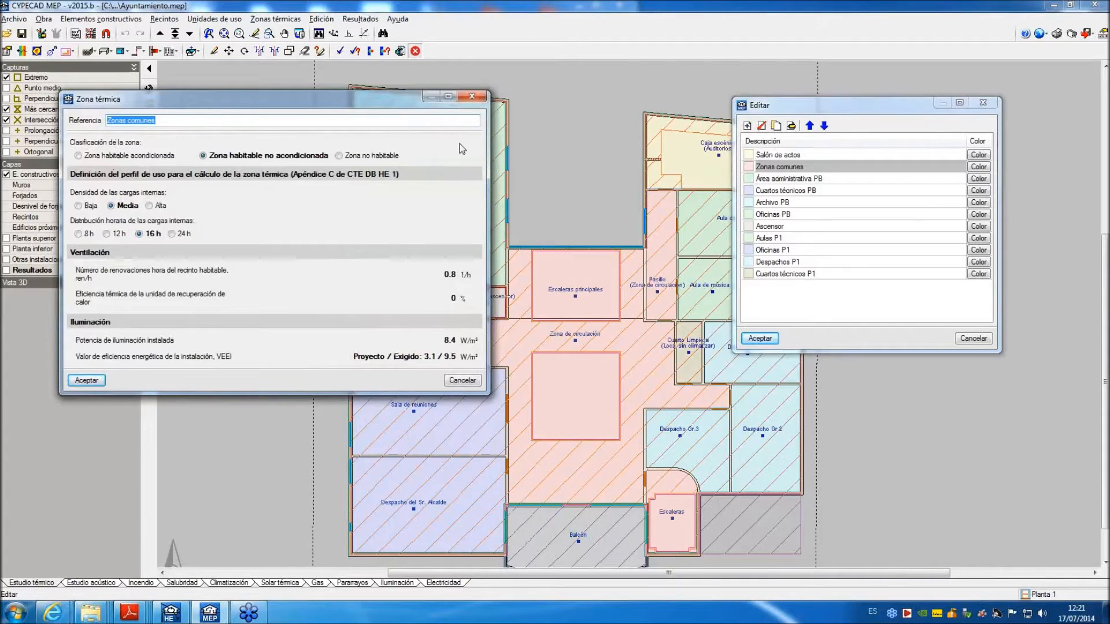
pyautogui.click(472, 97)
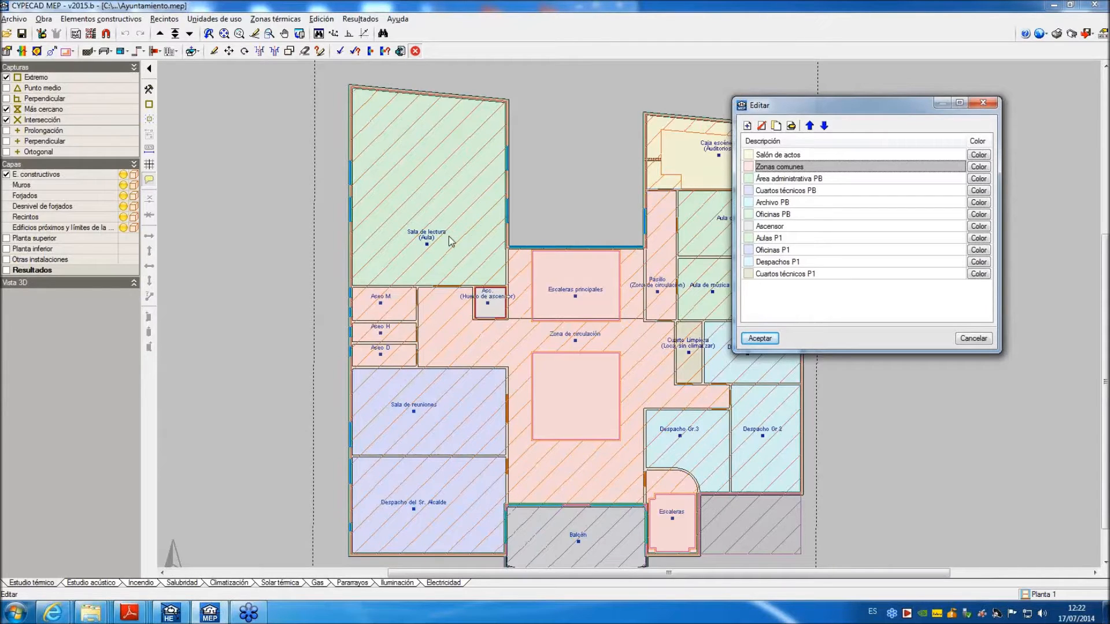
pyautogui.click(982, 103)
# Calculate the thermal study of the town hall model.
pyautogui.scroll(1, 493, 253)
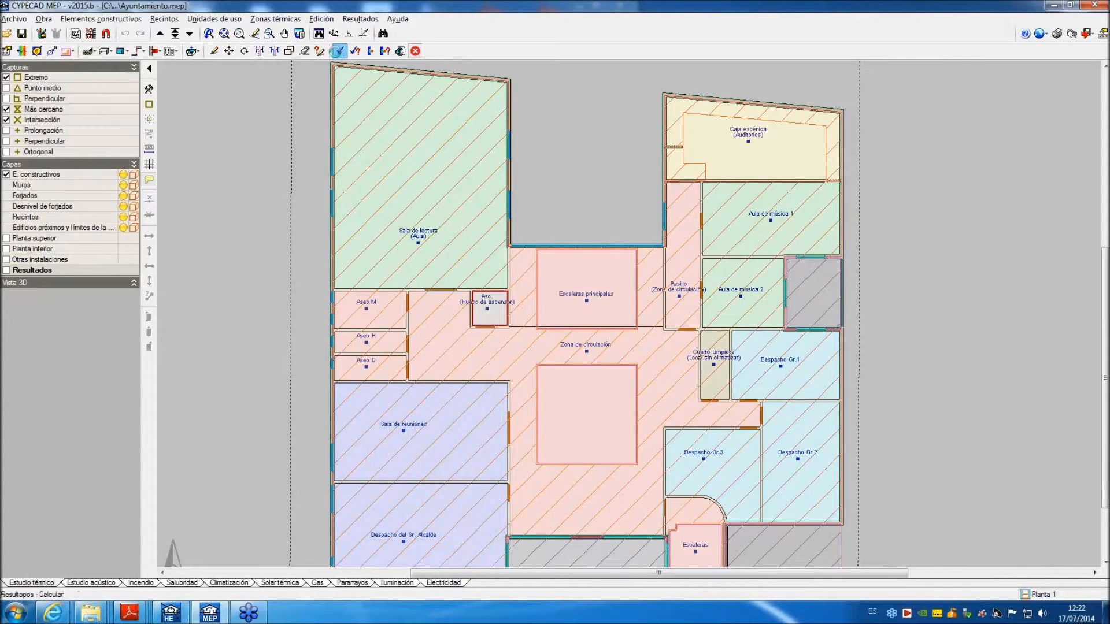
pyautogui.click(339, 51)
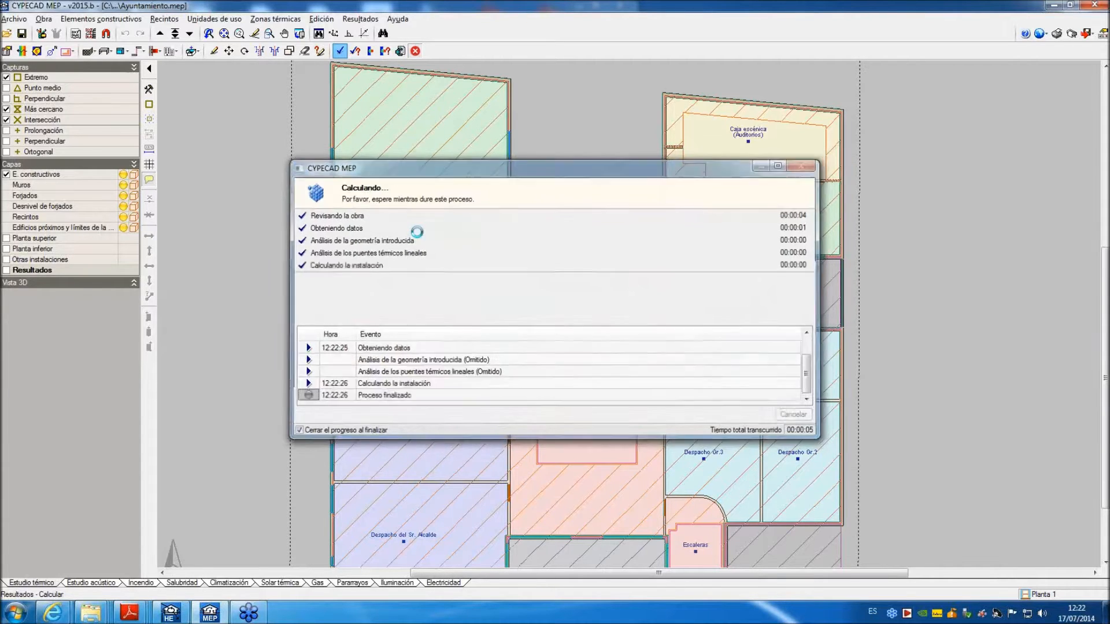
# Switch to the DB HE document in Adobe Reader and highlight heading 5.1 on the demand calculation procedures on page 20.
pyautogui.moveTo(129, 612)
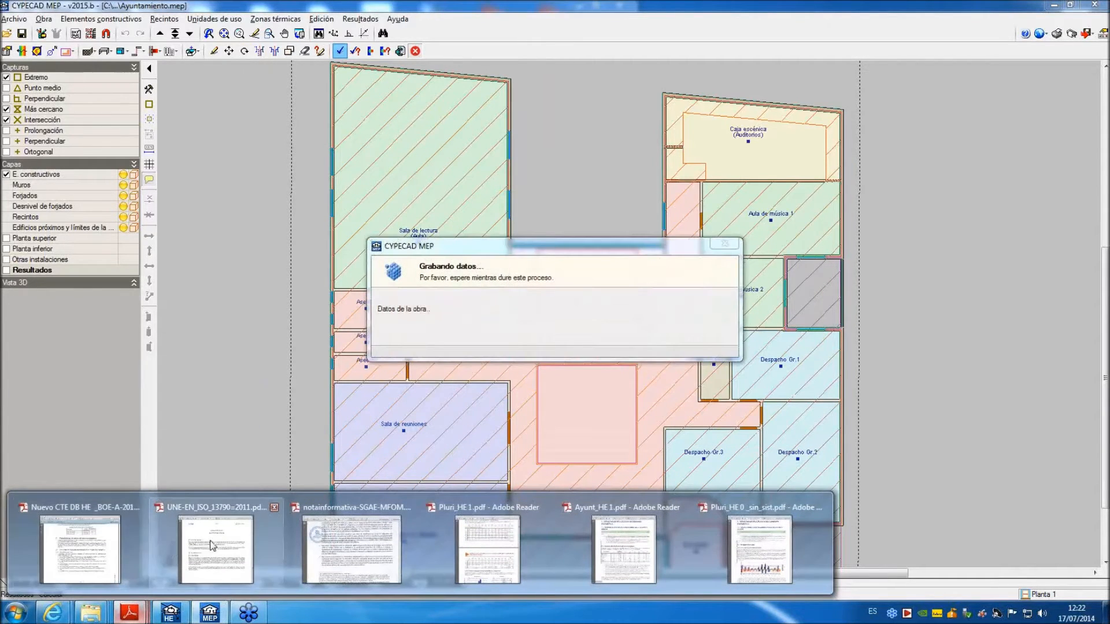
pyautogui.click(74, 540)
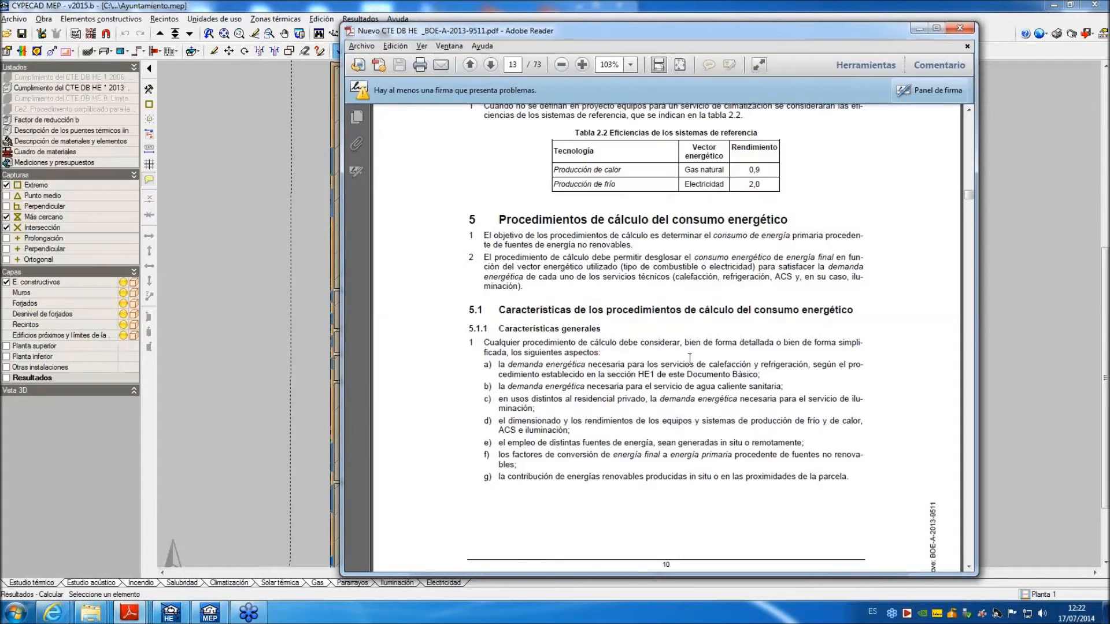
pyautogui.scroll(-4, 687, 361)
pyautogui.scroll(-20, 687, 362)
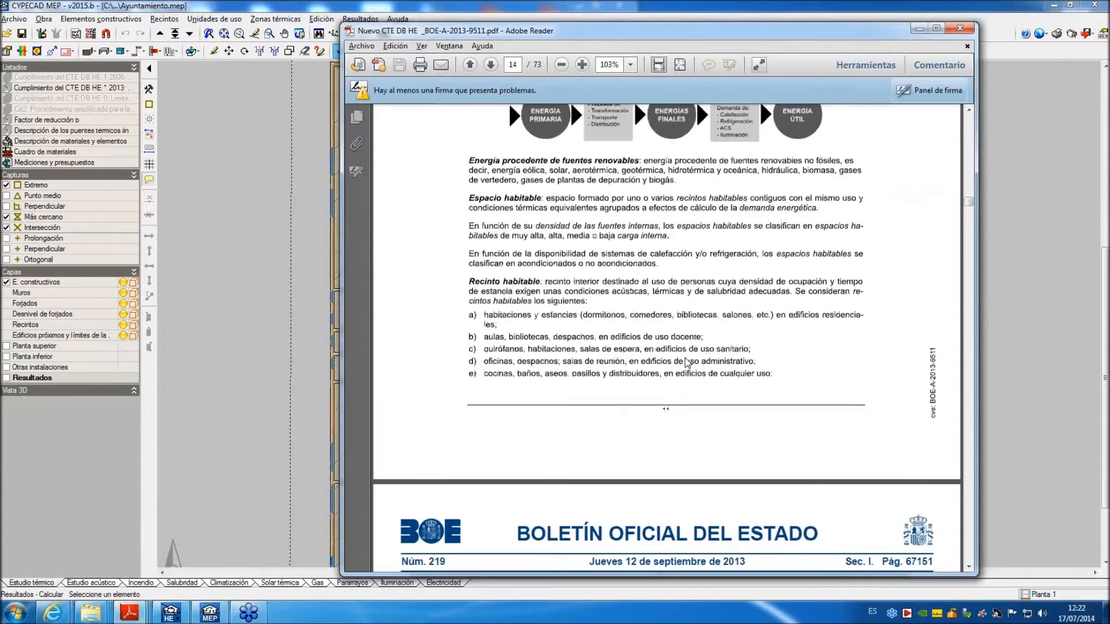
pyautogui.scroll(-15, 684, 355)
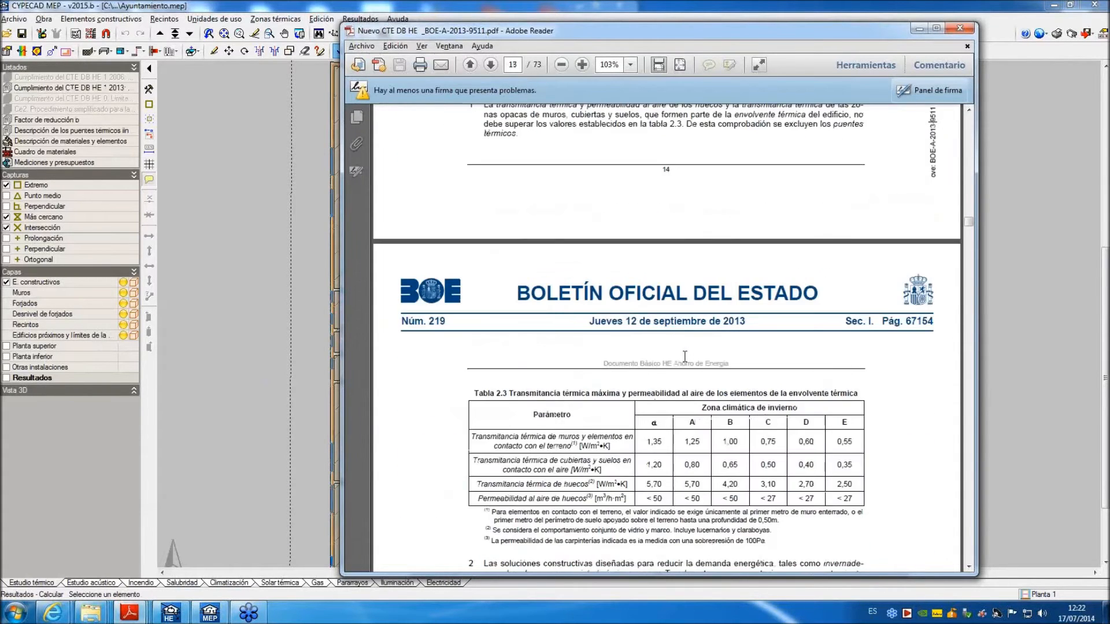
pyautogui.scroll(-20, 684, 355)
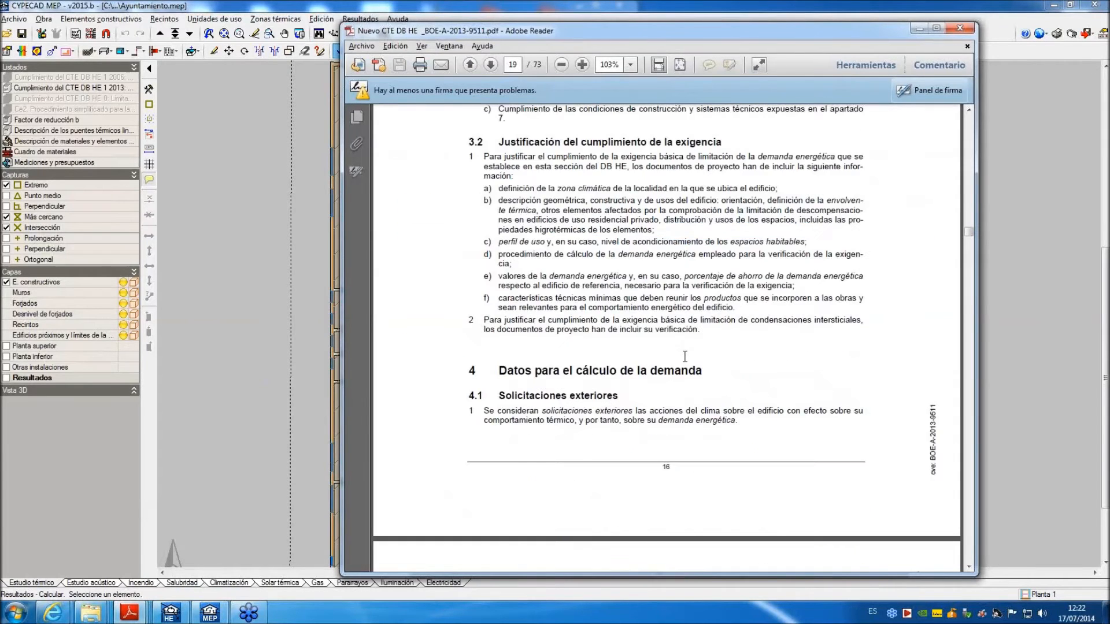
pyautogui.scroll(-10, 685, 356)
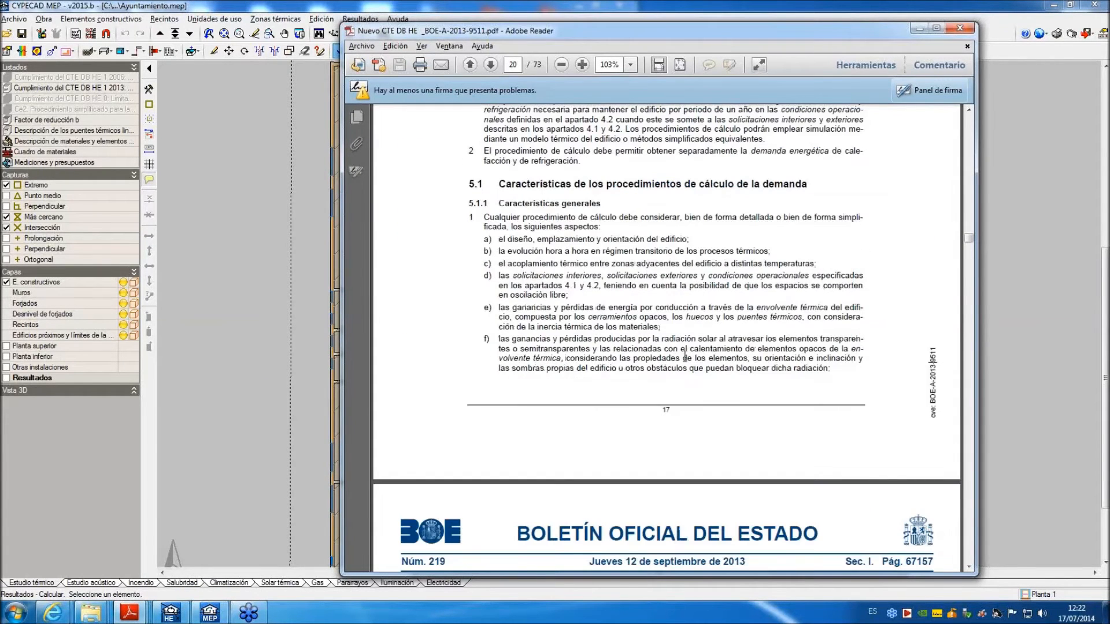
pyautogui.scroll(3, 685, 357)
pyautogui.moveTo(500, 305); pyautogui.dragTo(804, 312)
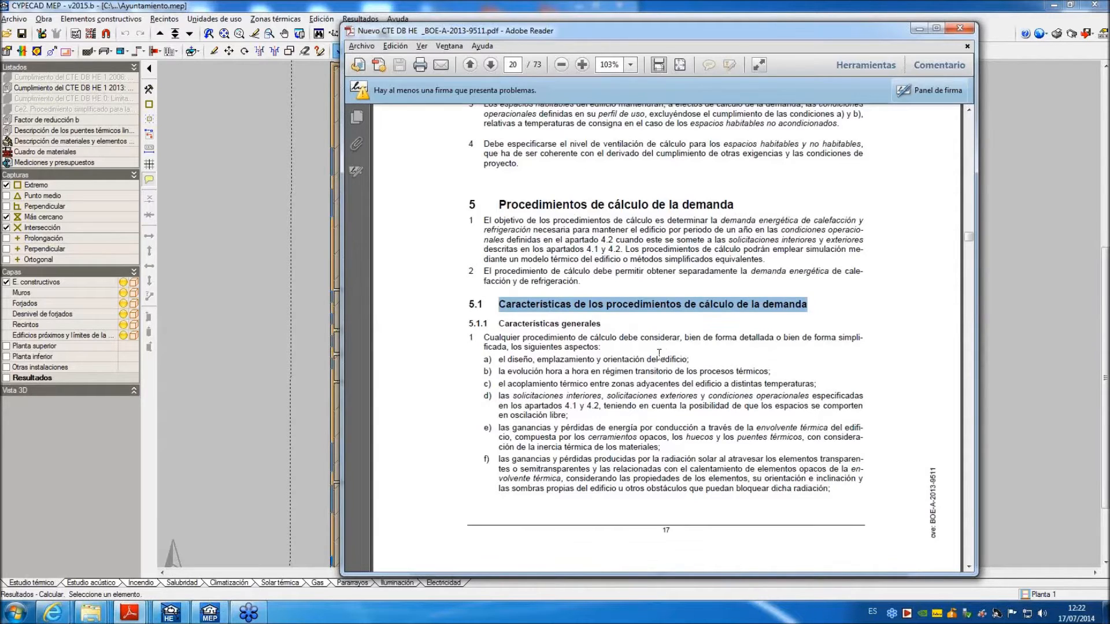
pyautogui.click(440, 153)
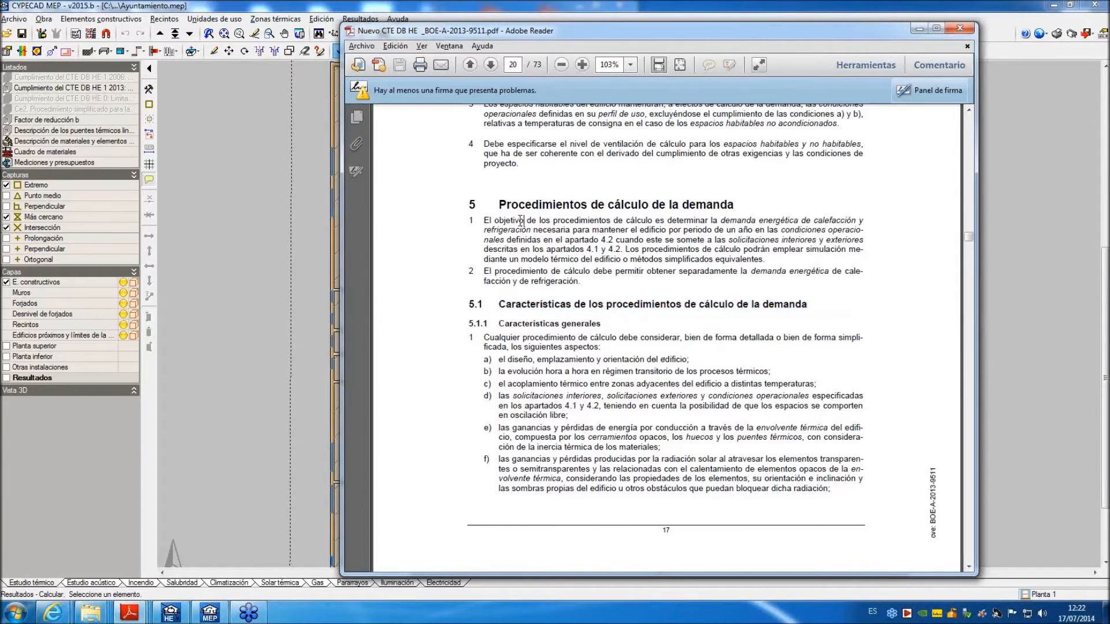
# Go back to page 19 and highlight heading 2.2.2.2 on limiting descompensaciones in private residential buildings.
pyautogui.scroll(5, 514, 232)
pyautogui.scroll(10, 514, 233)
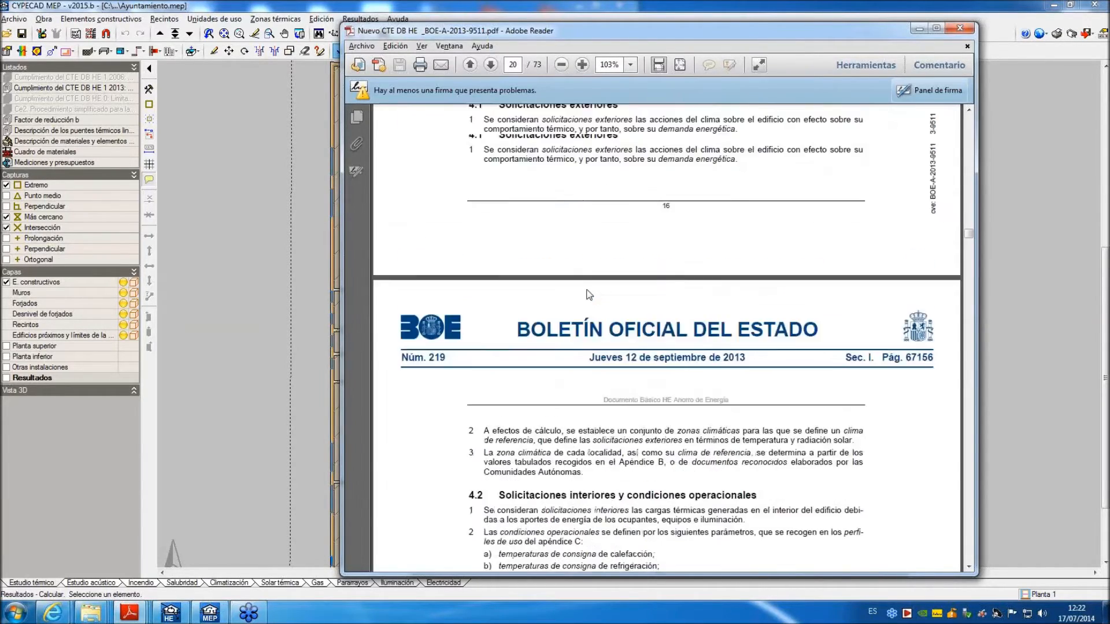
pyautogui.scroll(12, 586, 288)
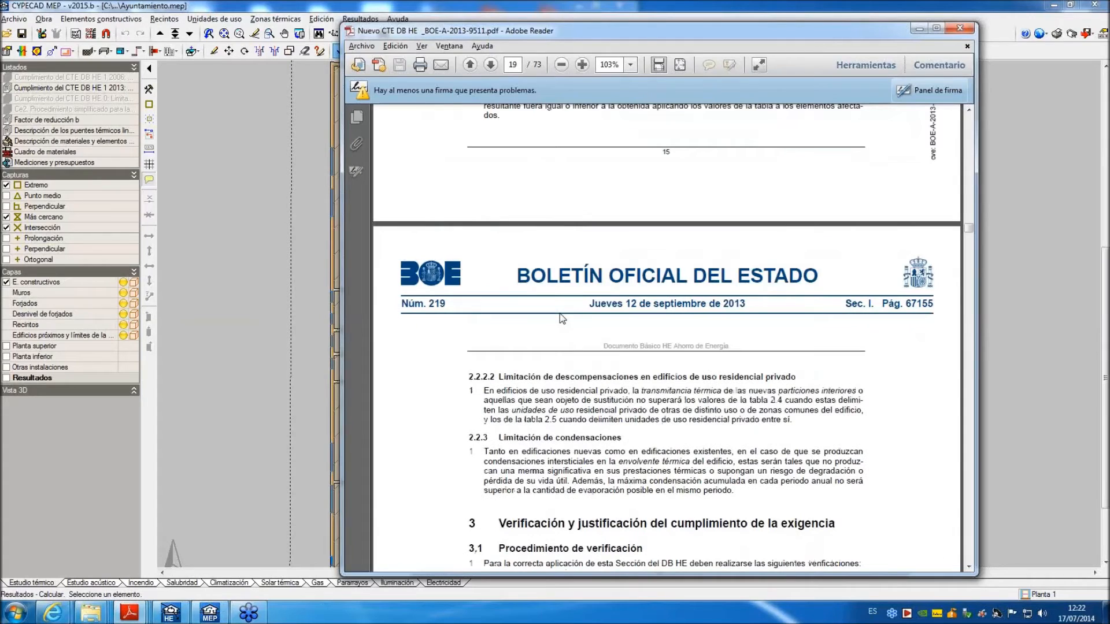
pyautogui.moveTo(468, 377); pyautogui.dragTo(792, 380)
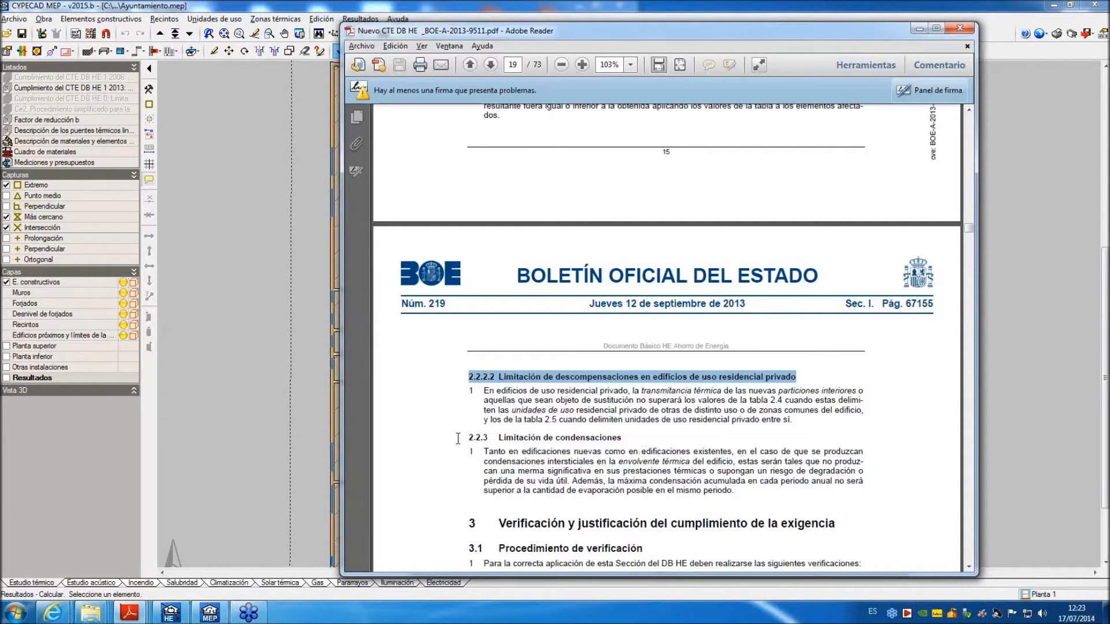
pyautogui.scroll(2, 449, 392)
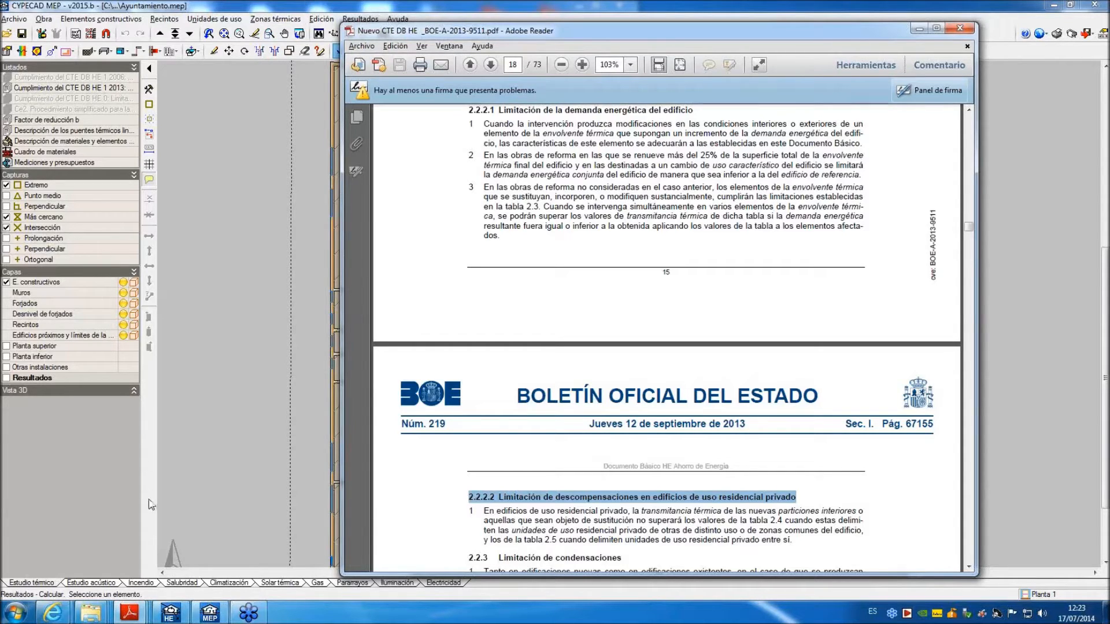
# Return to CYPECAD MEP, open the CTE DB HE 1 2013 compliance report and look over its index.
pyautogui.click(202, 619)
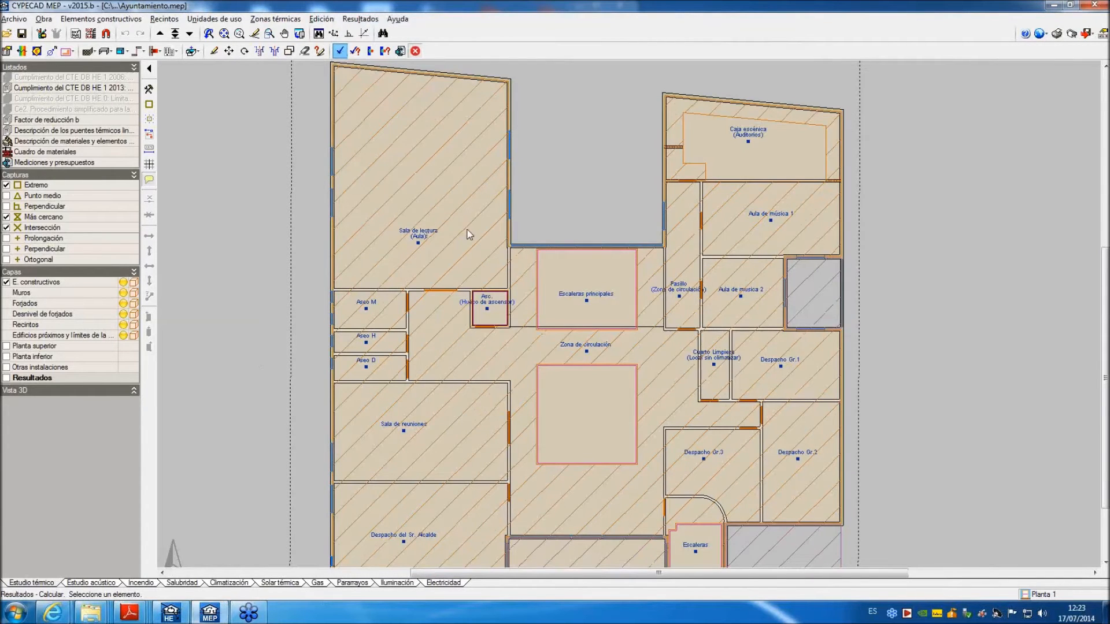
pyautogui.click(19, 90)
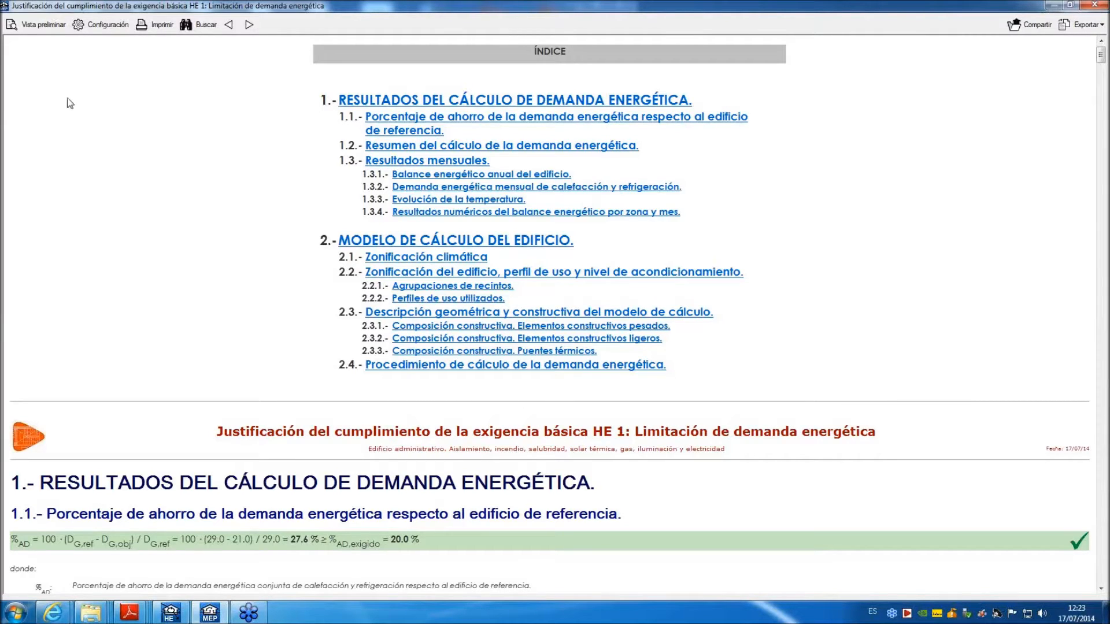
pyautogui.scroll(-3, 114, 179)
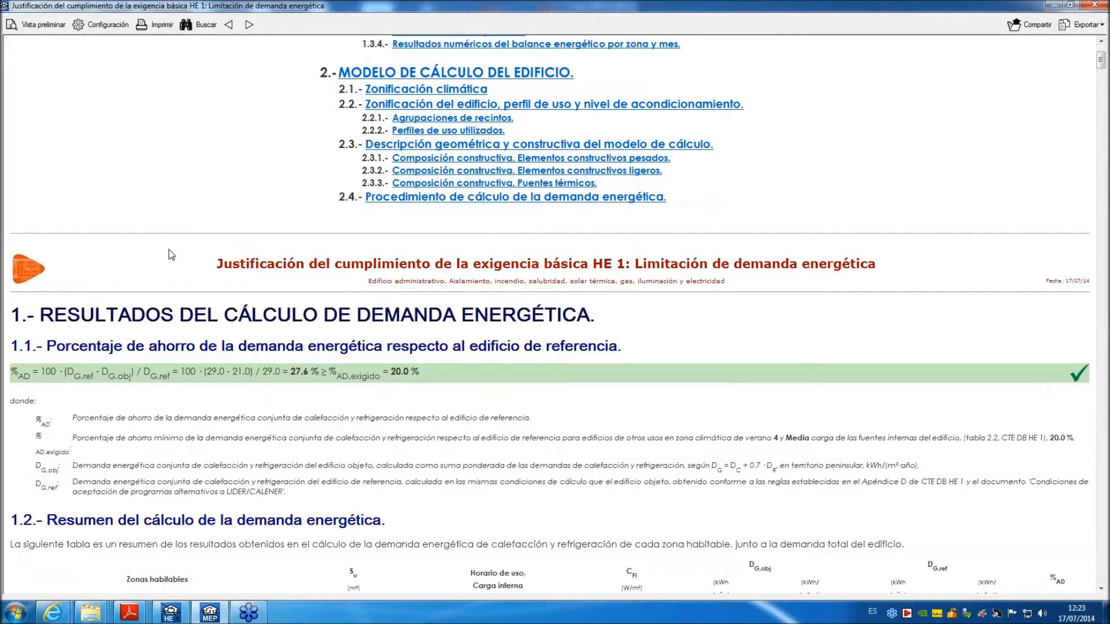
pyautogui.scroll(3, 172, 255)
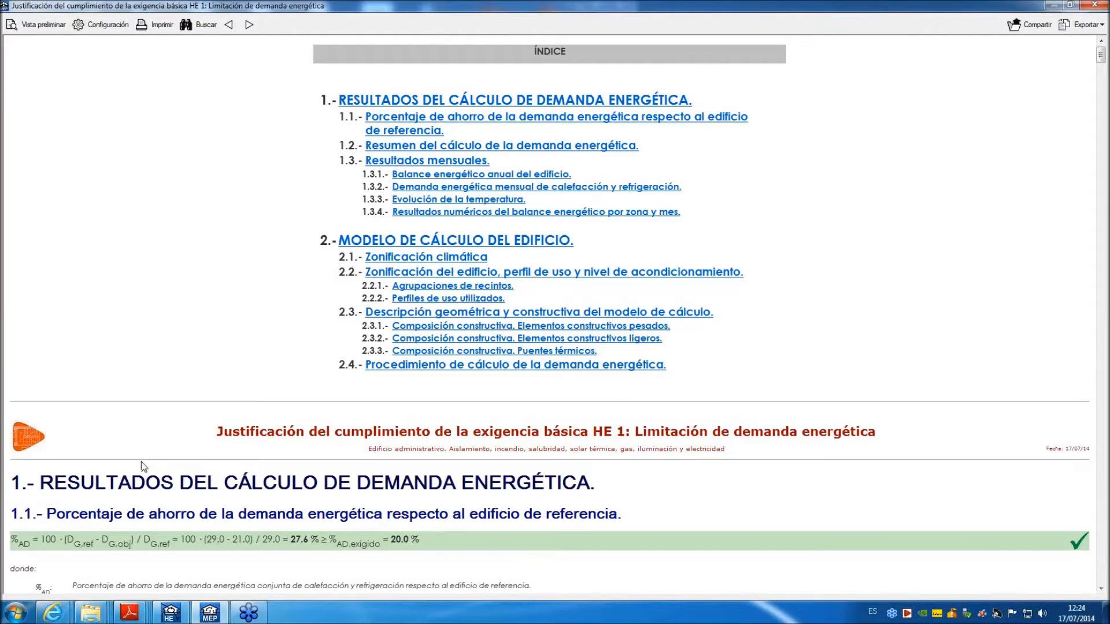
# Go to the report's energy demand results and highlight heading 1.1 on the percentage saving relative to the reference building.
pyautogui.scroll(-3, 142, 471)
pyautogui.scroll(-3, 200, 475)
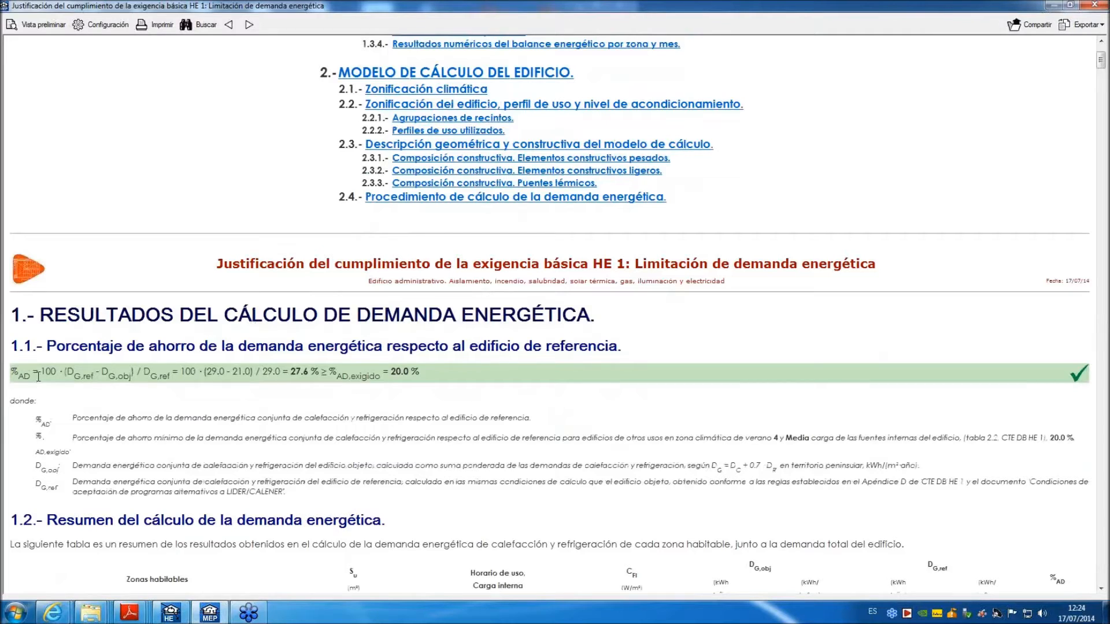
pyautogui.moveTo(11, 346); pyautogui.dragTo(612, 340)
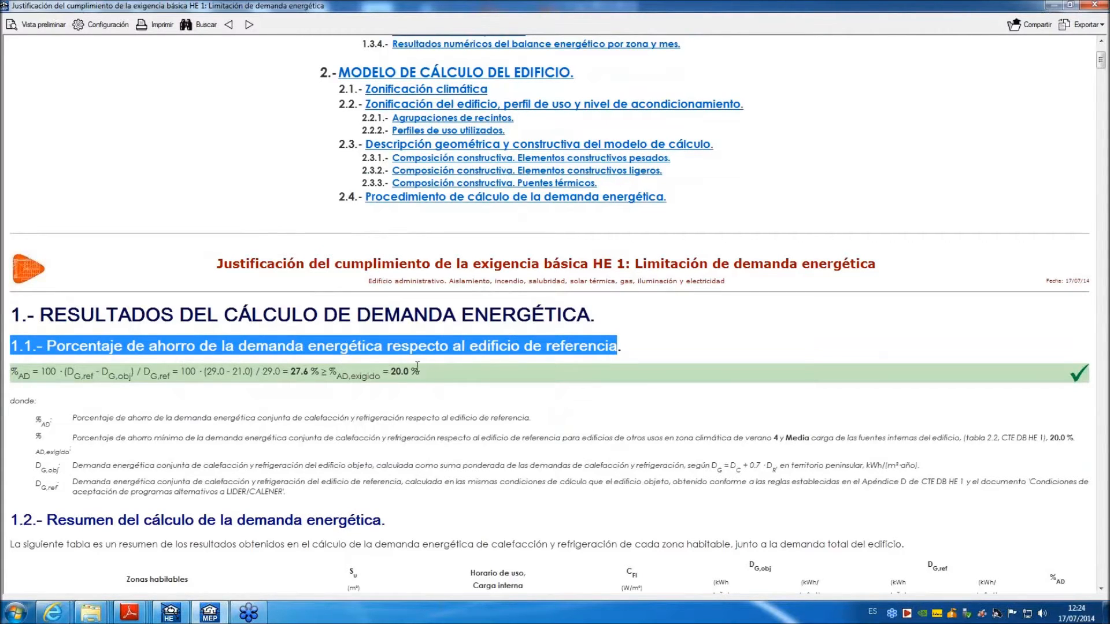
# Highlight the required saving percentage and the building's calculated saving percentage in the section 1.1 formula.
pyautogui.moveTo(389, 372); pyautogui.dragTo(422, 372)
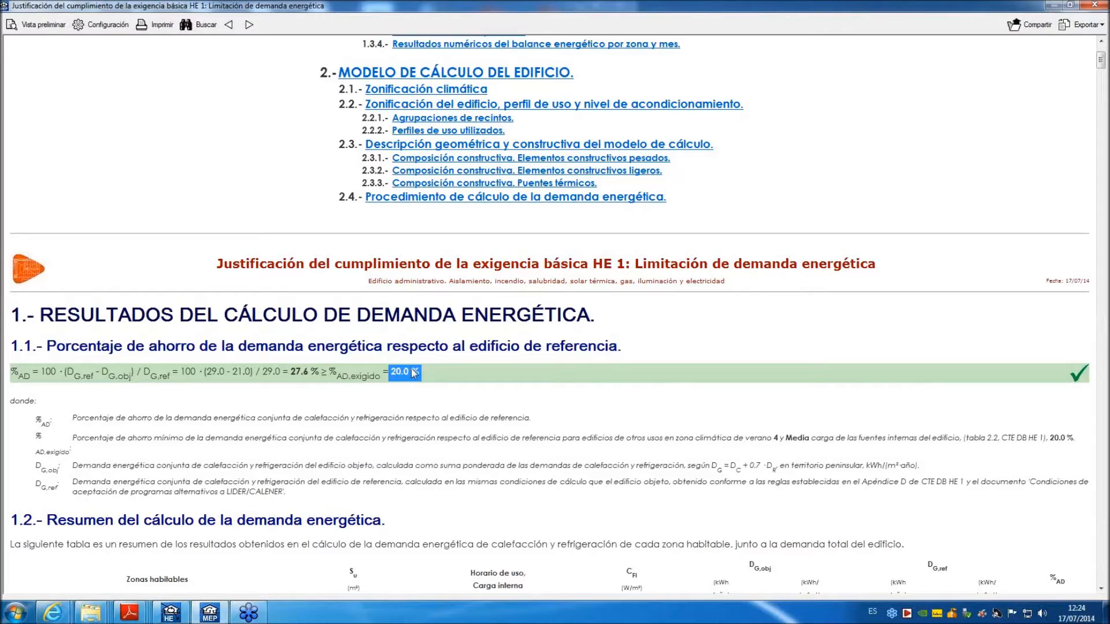
pyautogui.click(407, 384)
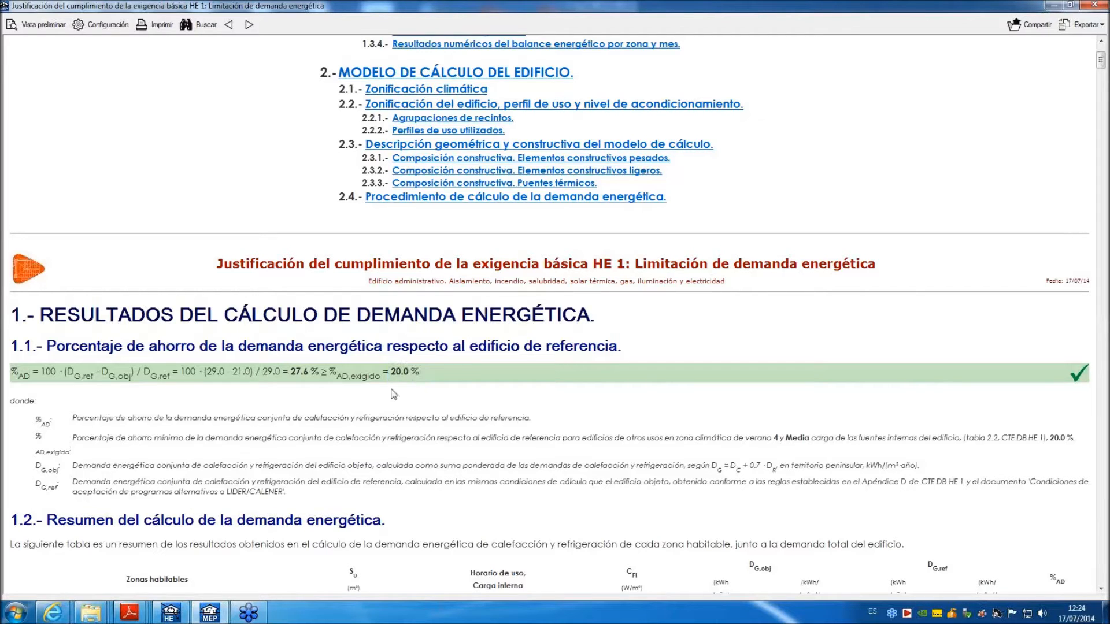
pyautogui.doubleClick(298, 371)
pyautogui.scroll(-3, 306, 432)
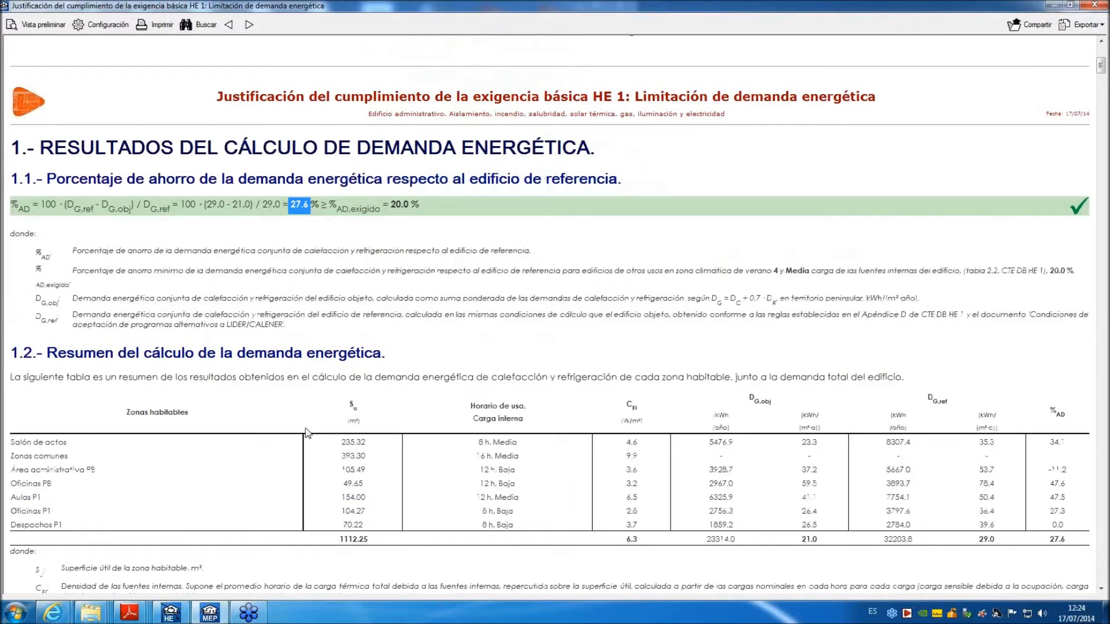
# Examine the section 1.2 summary table of energy demand per habitable zone alongside the definitions in section 1.1.
pyautogui.scroll(-4, 306, 432)
pyautogui.scroll(4, 145, 243)
pyautogui.scroll(3, 292, 464)
pyautogui.scroll(-5, 292, 464)
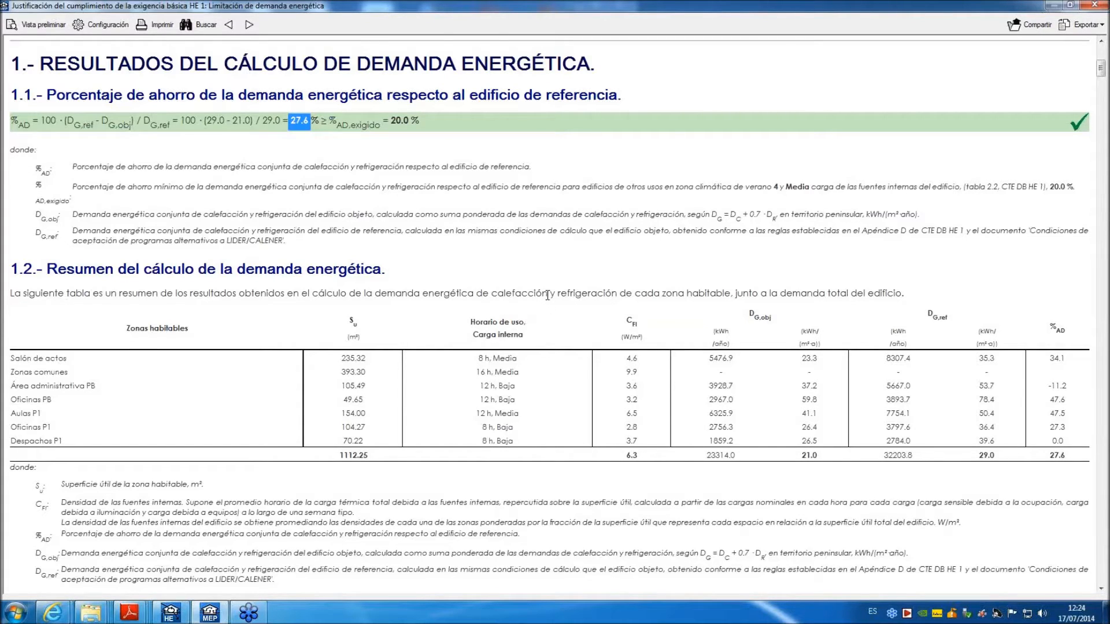
pyautogui.scroll(3, 547, 295)
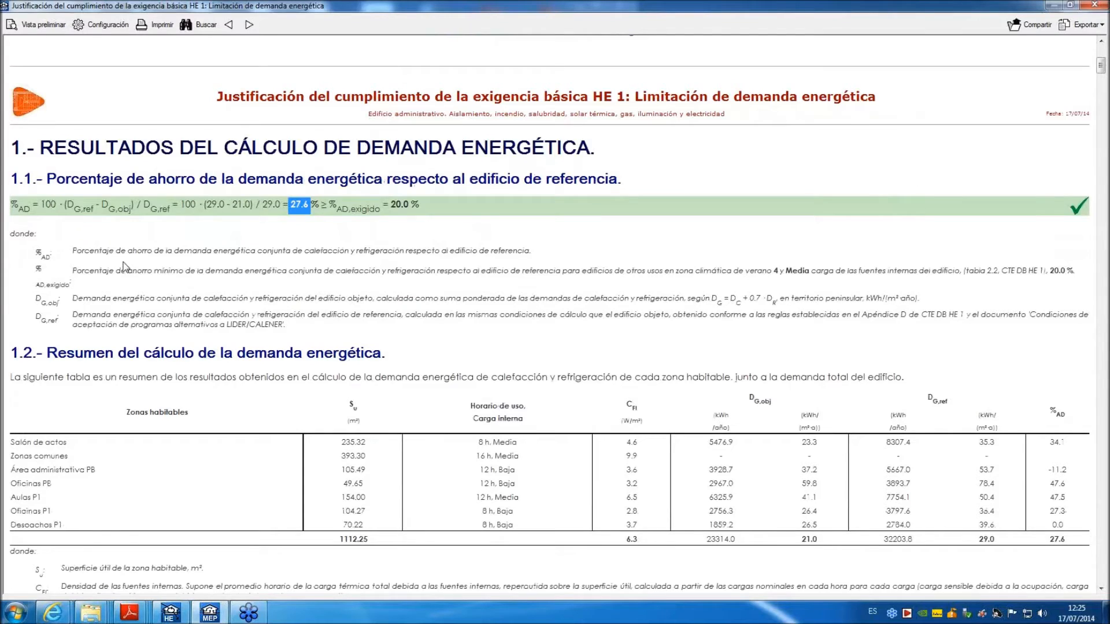
pyautogui.click(315, 225)
pyautogui.scroll(-4, 323, 332)
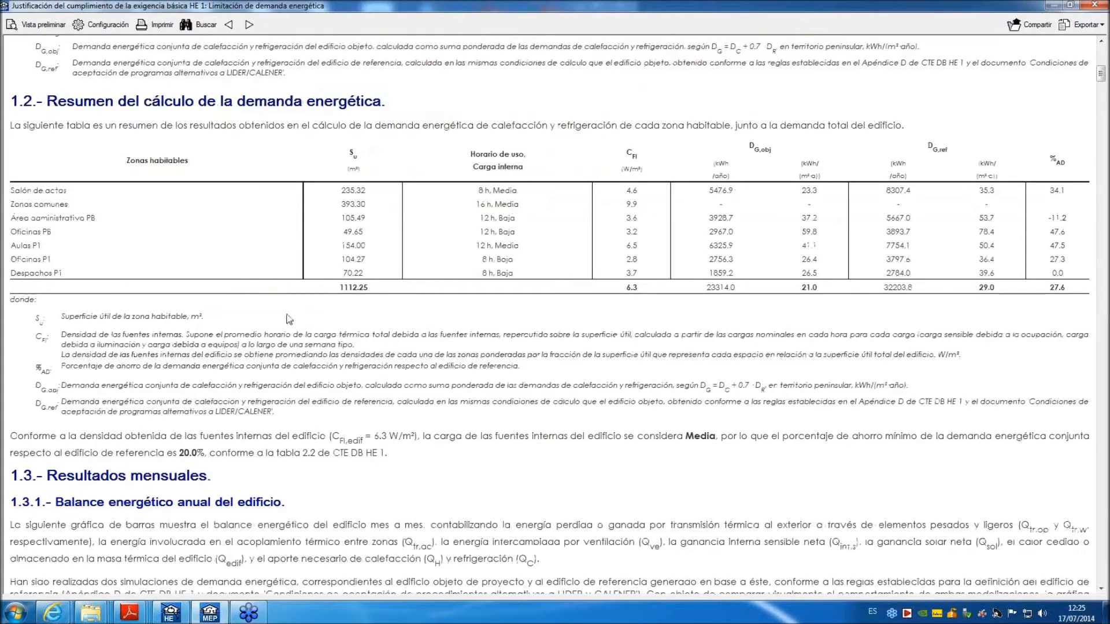
# Open the report's print preview and enlarge page 2 with the demand results and summary table.
pyautogui.click(41, 28)
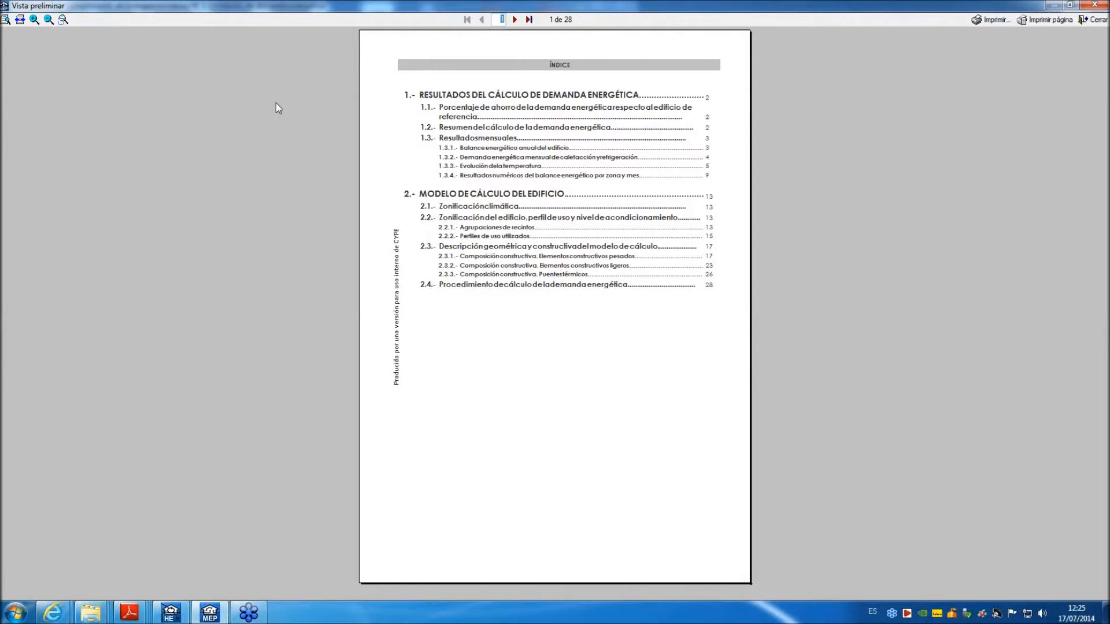
pyautogui.press('pagedown')
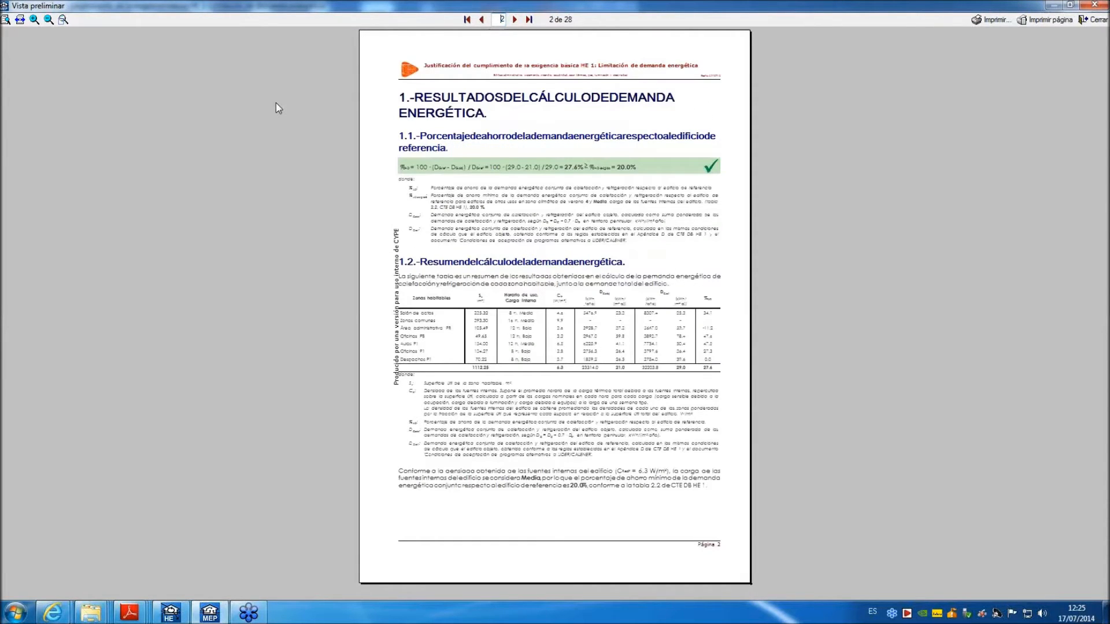
pyautogui.scroll(4, 405, 170)
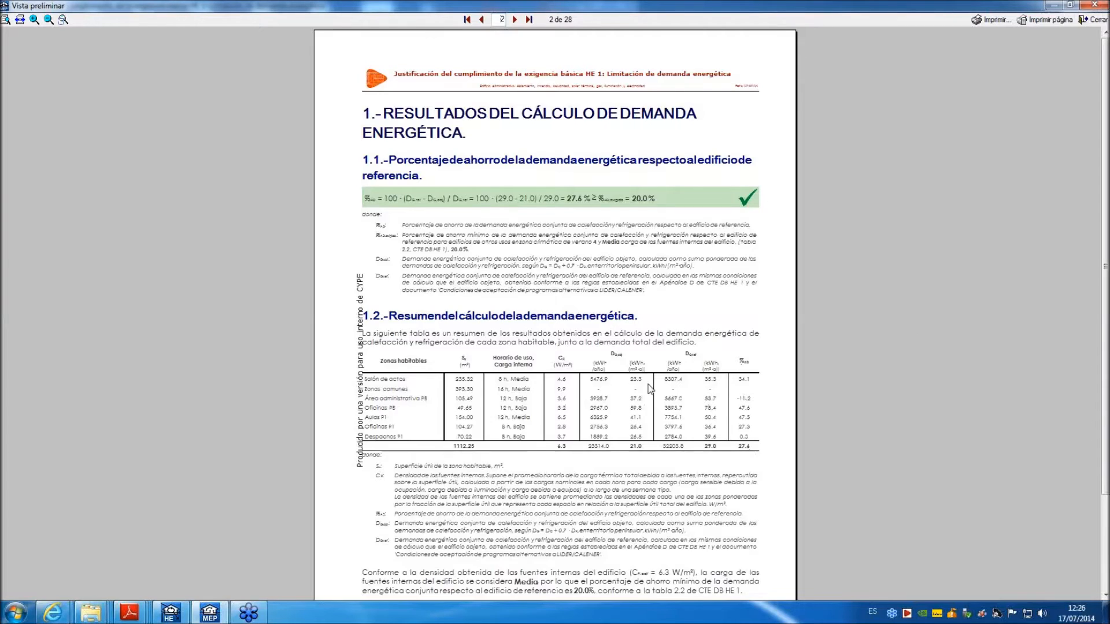
pyautogui.scroll(-2, 642, 392)
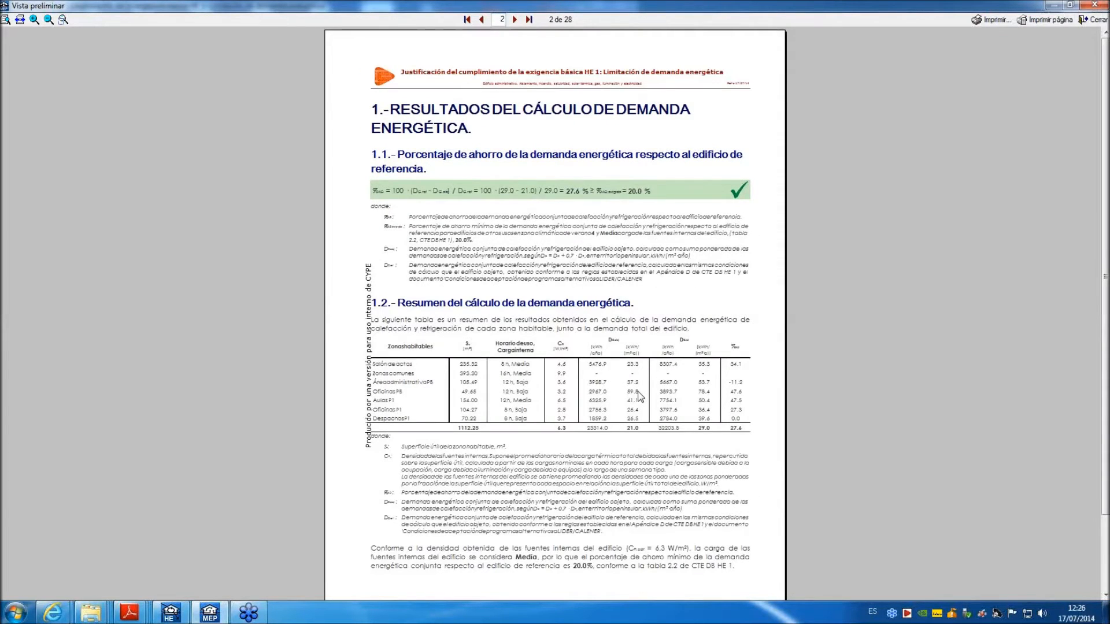
# Go to page 3 and examine the enlarged monthly bar chart and table of the building's annual energy balance.
pyautogui.scroll(-1, 637, 392)
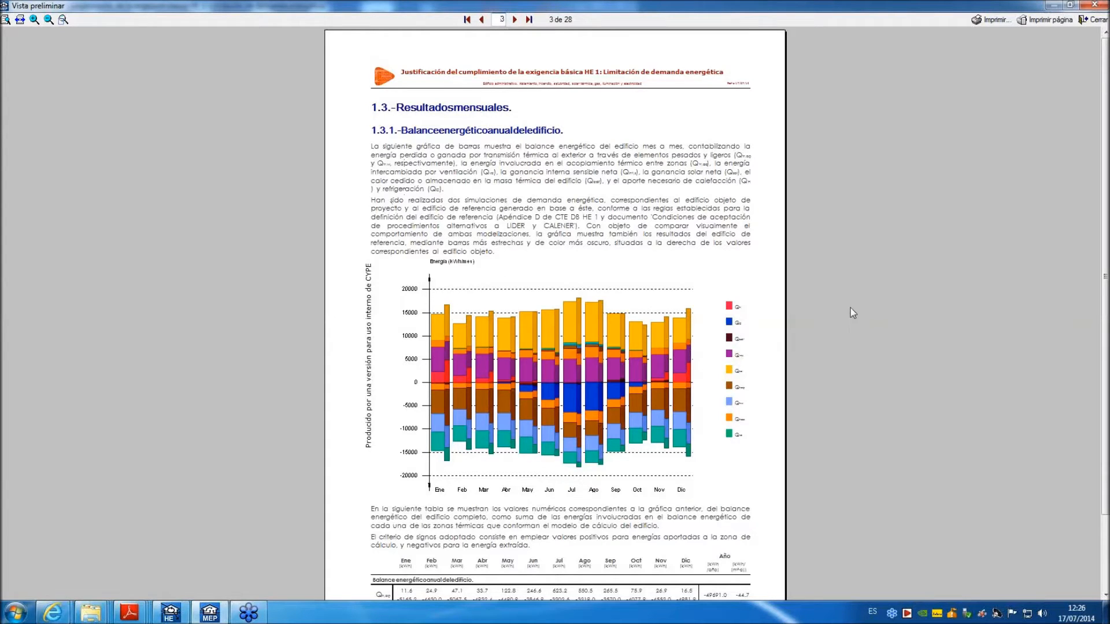
pyautogui.scroll(-3, 1106, 197)
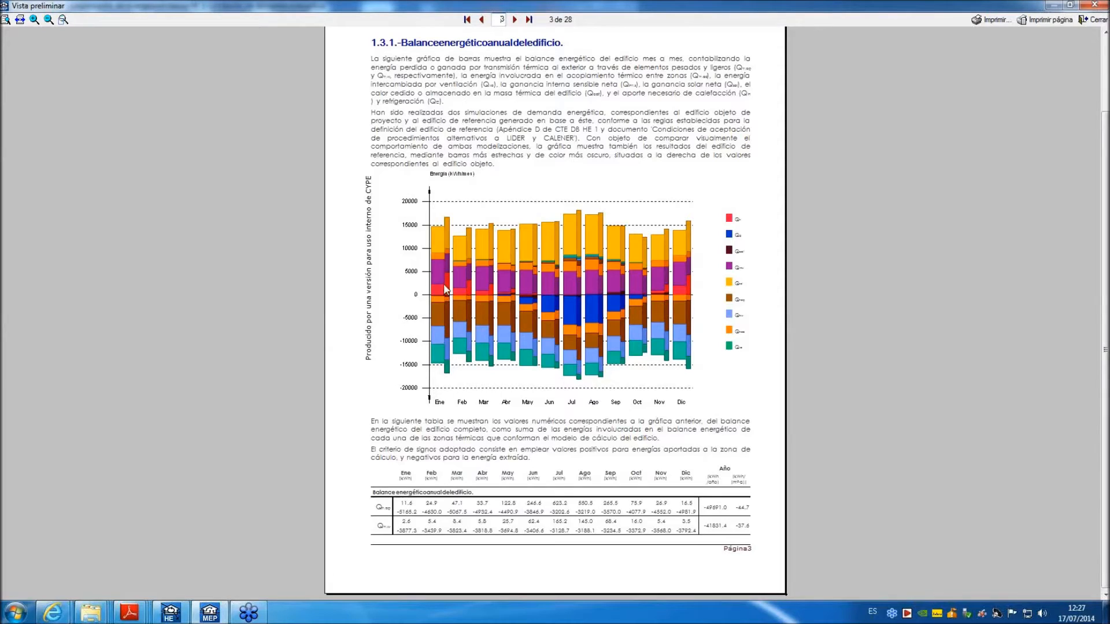
pyautogui.scroll(4, 446, 294)
pyautogui.scroll(3, 465, 315)
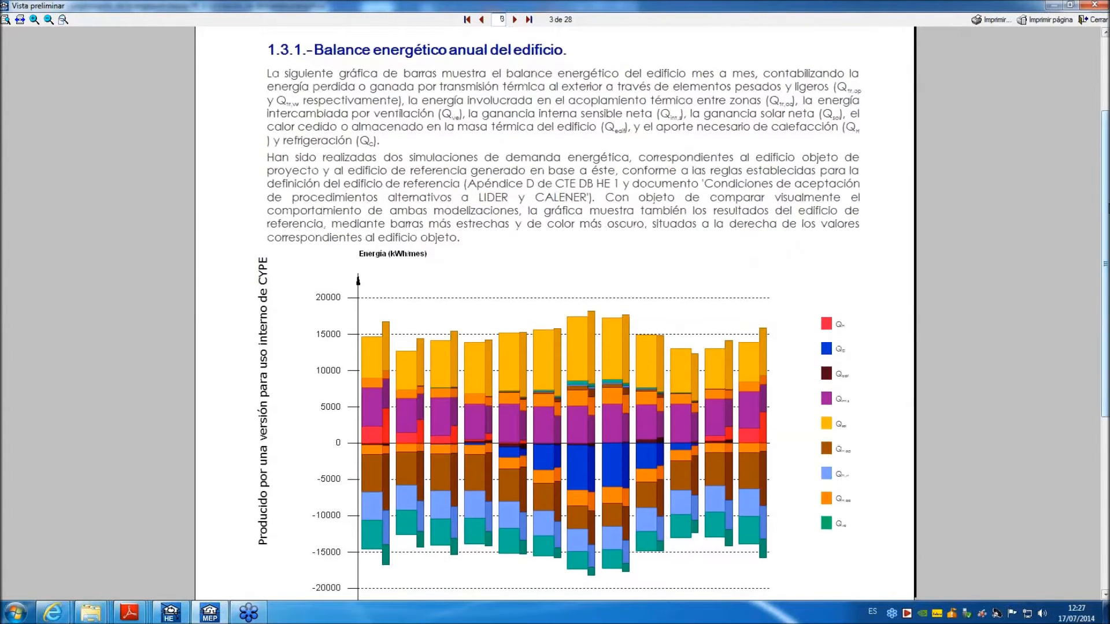
pyautogui.scroll(-3, 556, 247)
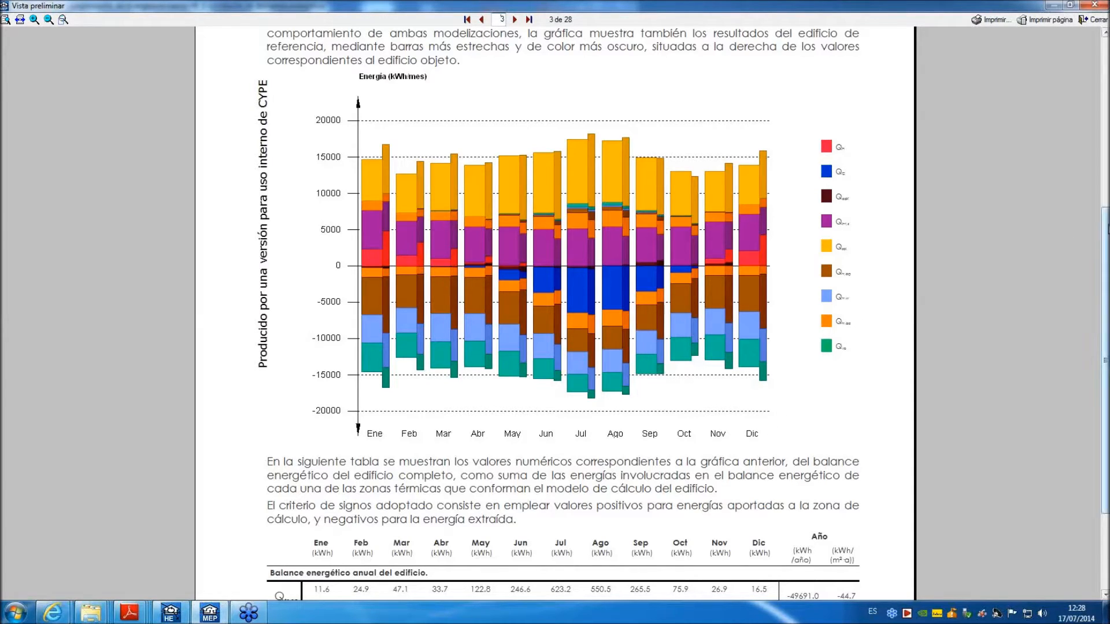
pyautogui.moveTo(1104, 215); pyautogui.dragTo(1104, 226)
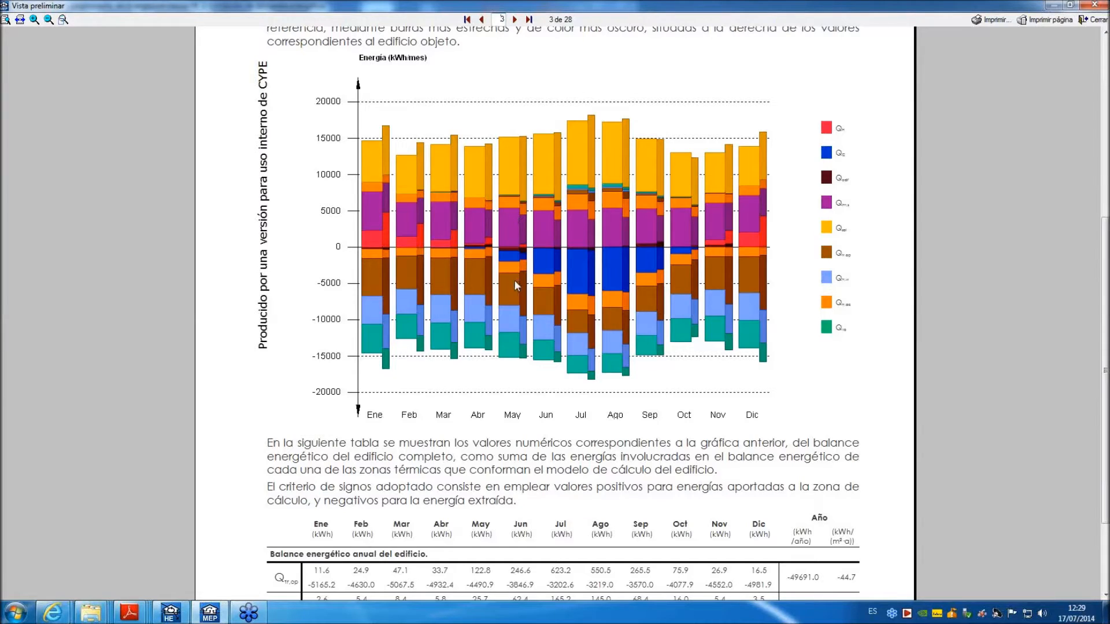
pyautogui.scroll(-3, 1104, 255)
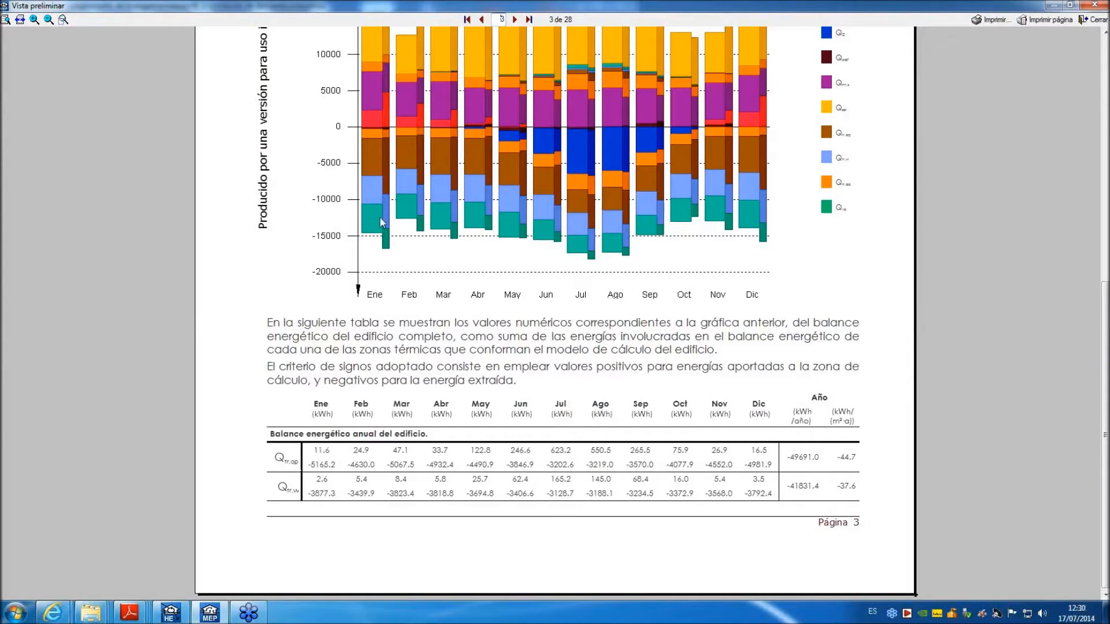
# Go to page 4 and examine the rest of the balance table and the monthly heating and cooling demand charts in section 1.3.2.
pyautogui.click(515, 20)
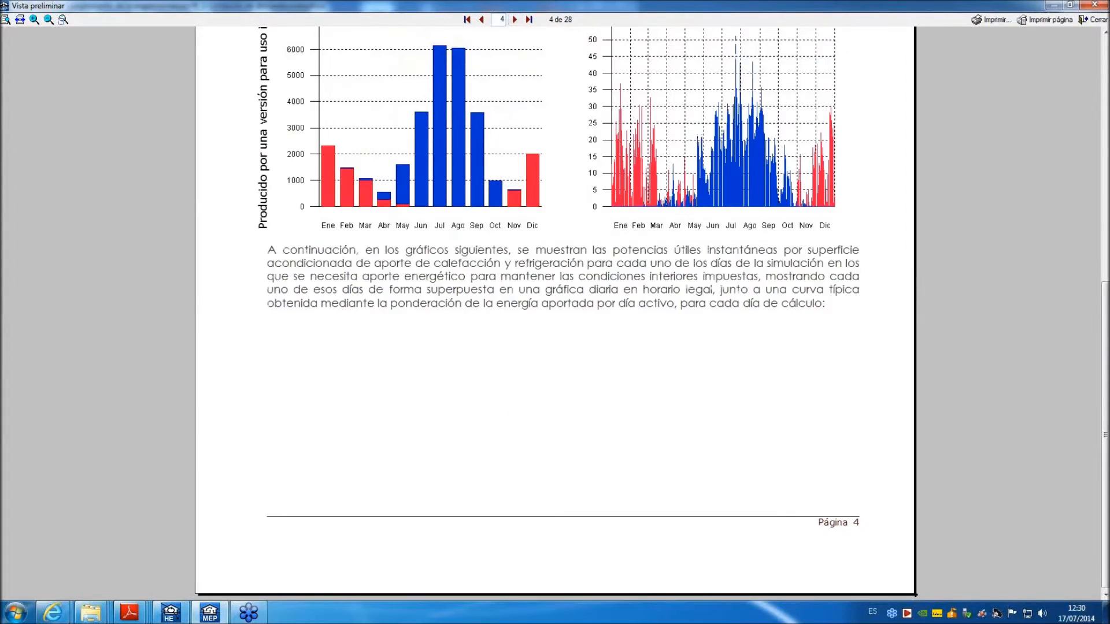
pyautogui.moveTo(1107, 343); pyautogui.dragTo(1100, 77)
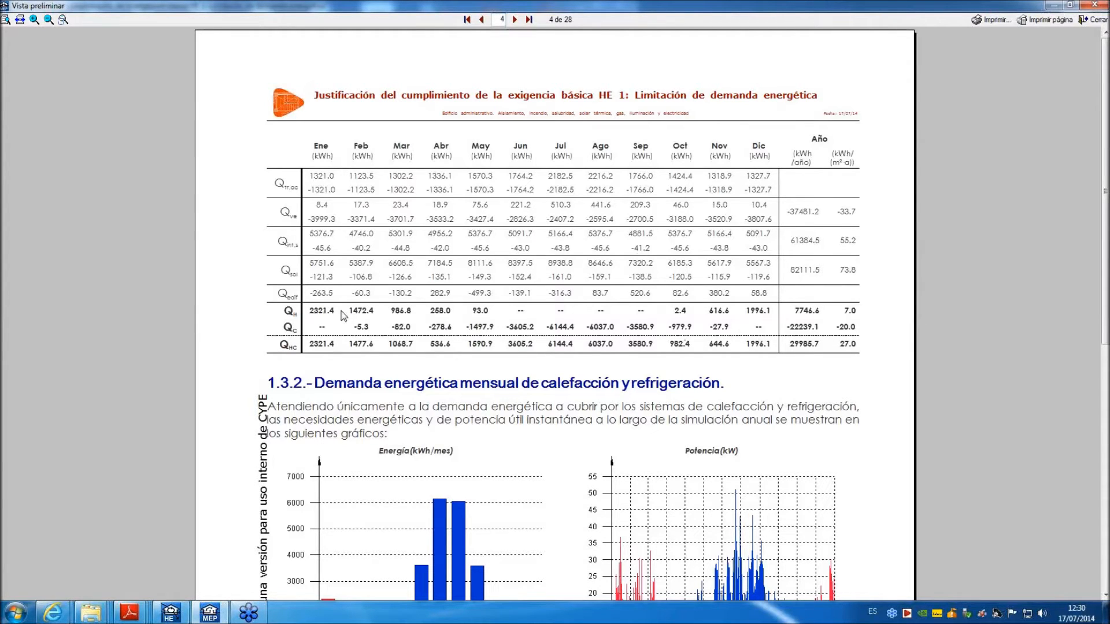
pyautogui.scroll(-2, 1104, 267)
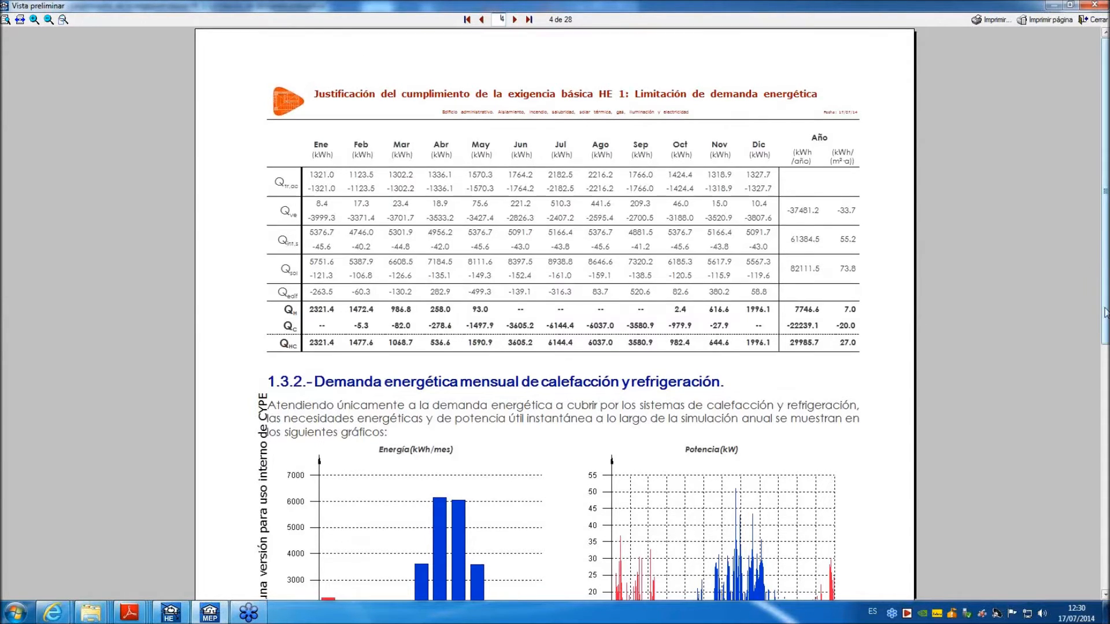
pyautogui.scroll(-3, 668, 251)
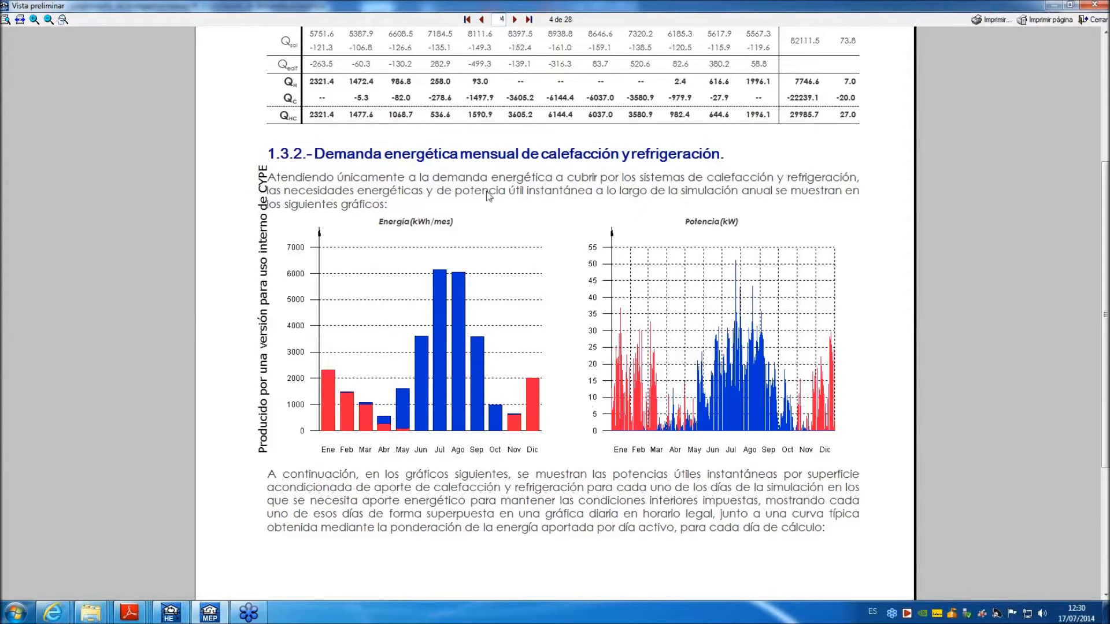
# Go to page 5 and examine the superimposed daily heating and cooling demand charts and their statistics table.
pyautogui.click(514, 19)
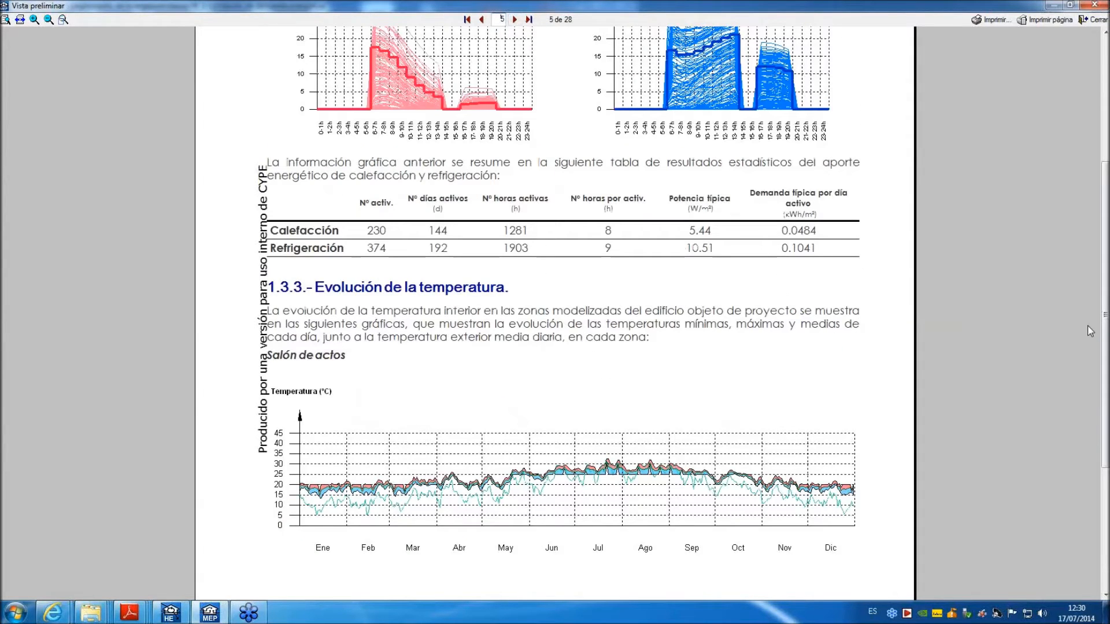
pyautogui.moveTo(1103, 300); pyautogui.dragTo(1104, 211)
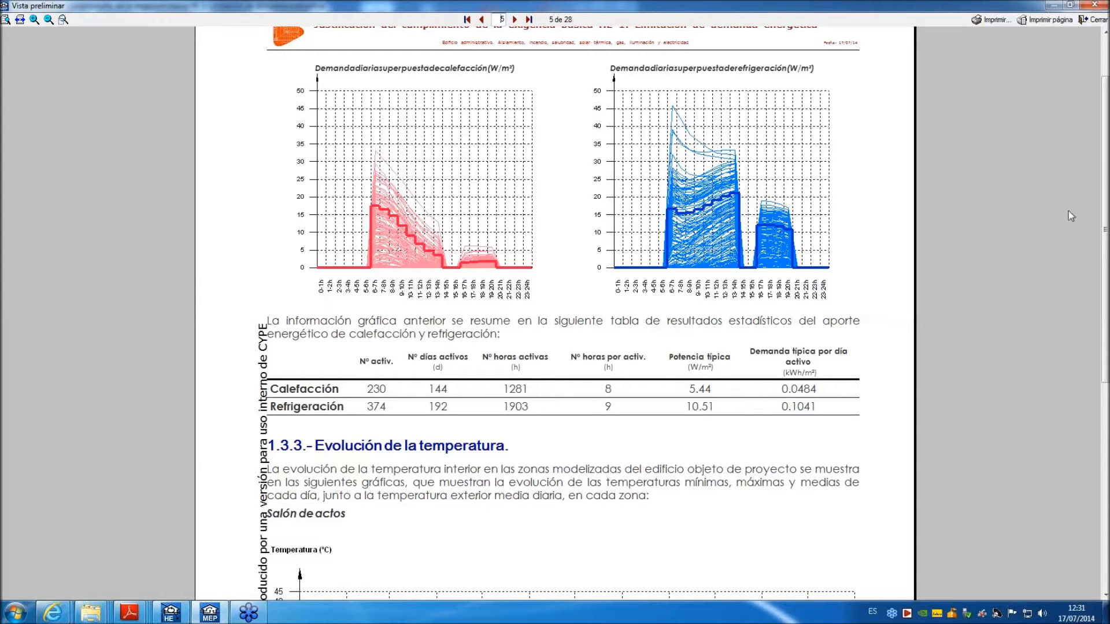
pyautogui.moveTo(1104, 161); pyautogui.dragTo(1098, 248)
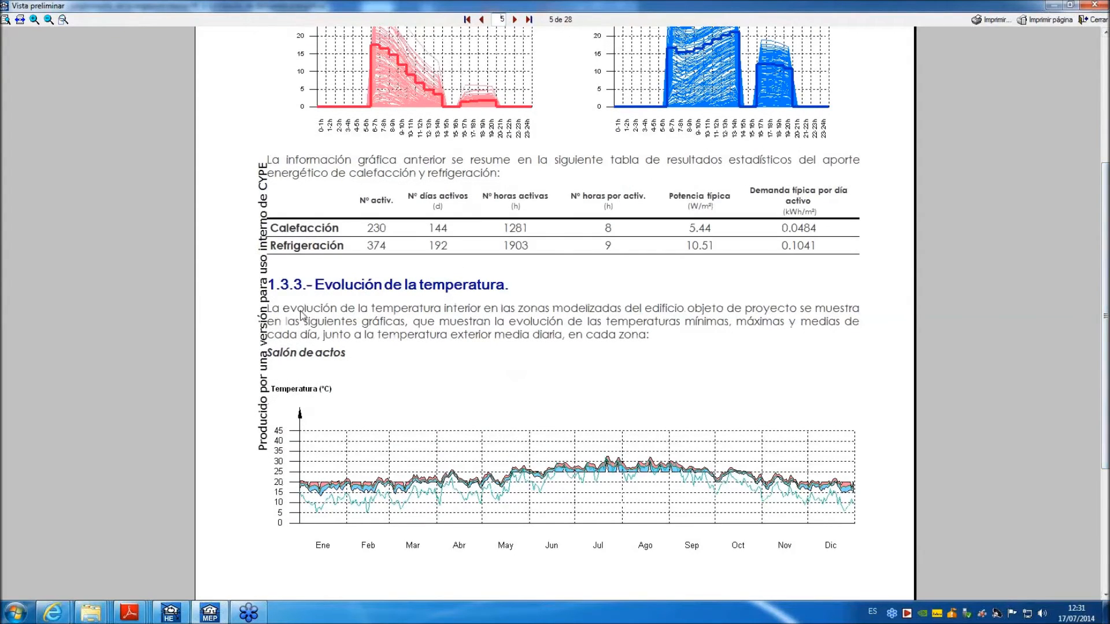
# Page through the zones' temperature evolution charts to page 9 and look over the numerical energy balance by zone and month.
pyautogui.click(515, 19)
pyautogui.click(514, 19)
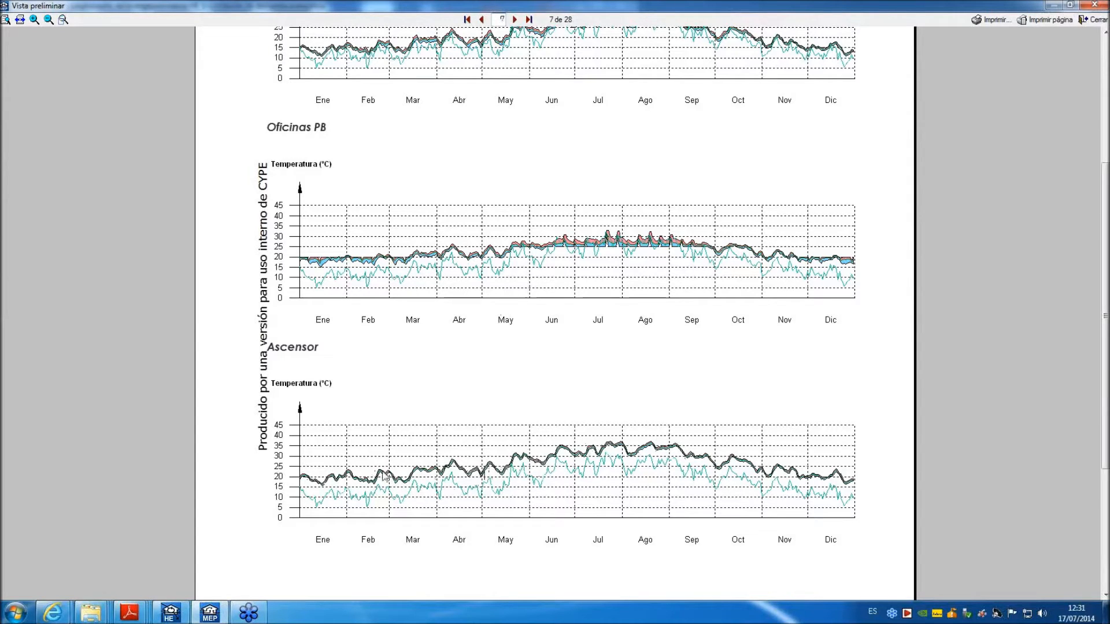
pyautogui.click(515, 20)
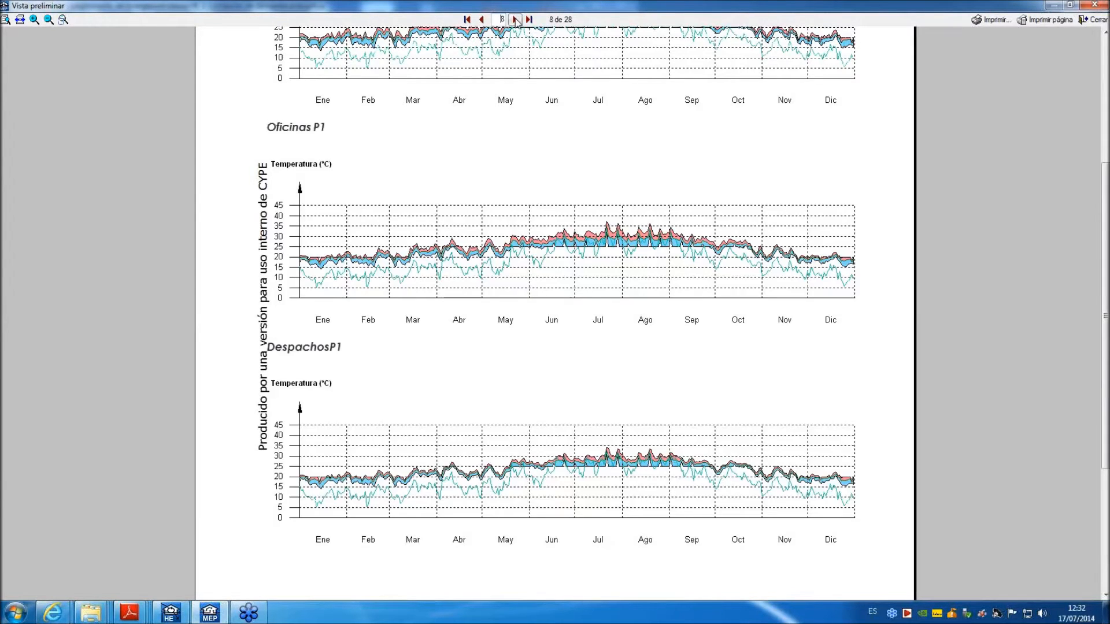
pyautogui.click(515, 20)
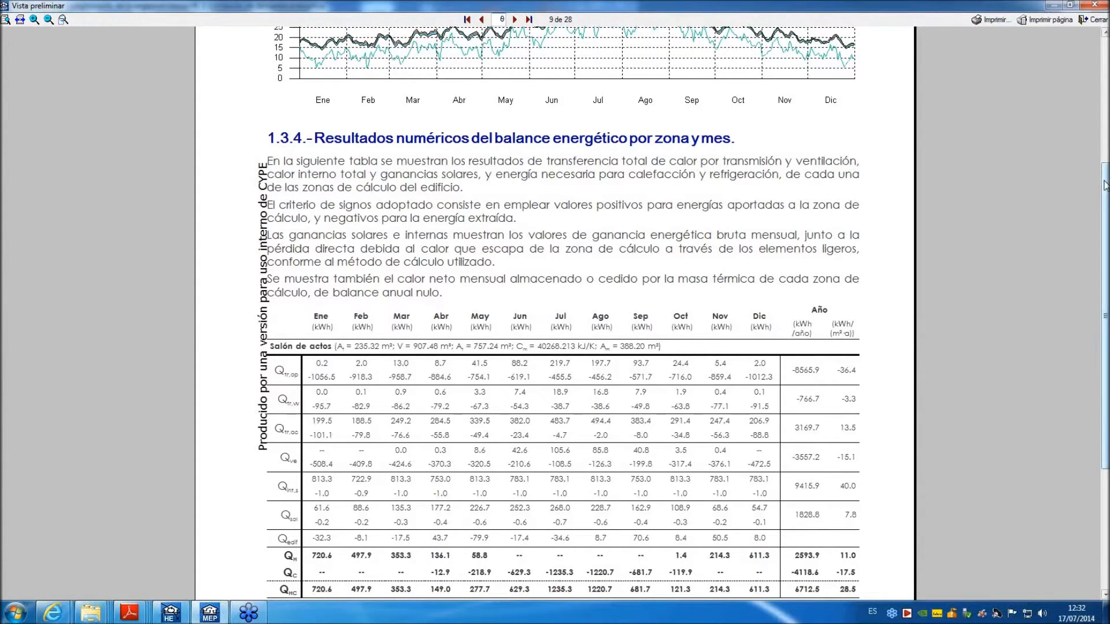
pyautogui.scroll(-3, 1103, 190)
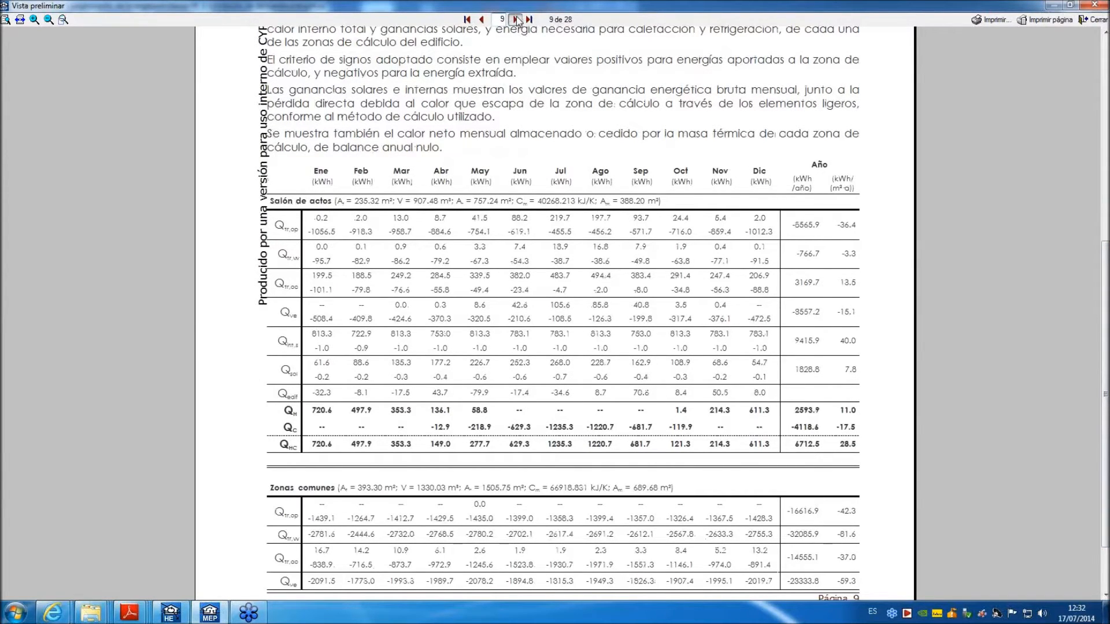
# Advance to page 13 and examine section 2.1 on the building's climatic zoning.
pyautogui.click(515, 20)
pyautogui.click(515, 20)
pyautogui.click(515, 19)
pyautogui.click(515, 20)
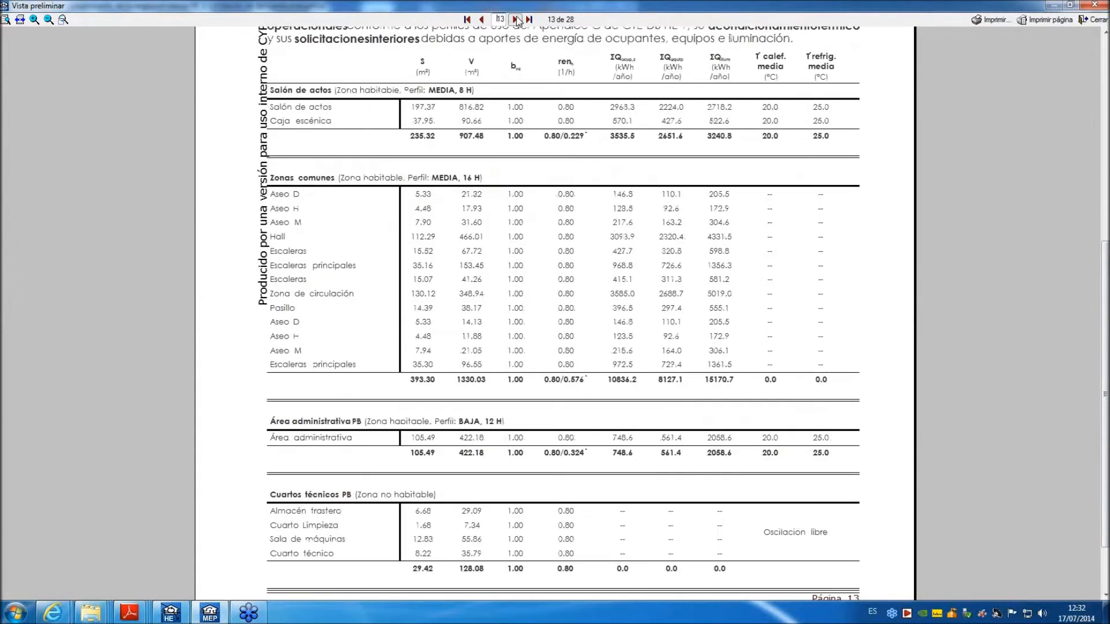
pyautogui.moveTo(1104, 263); pyautogui.dragTo(1104, 94)
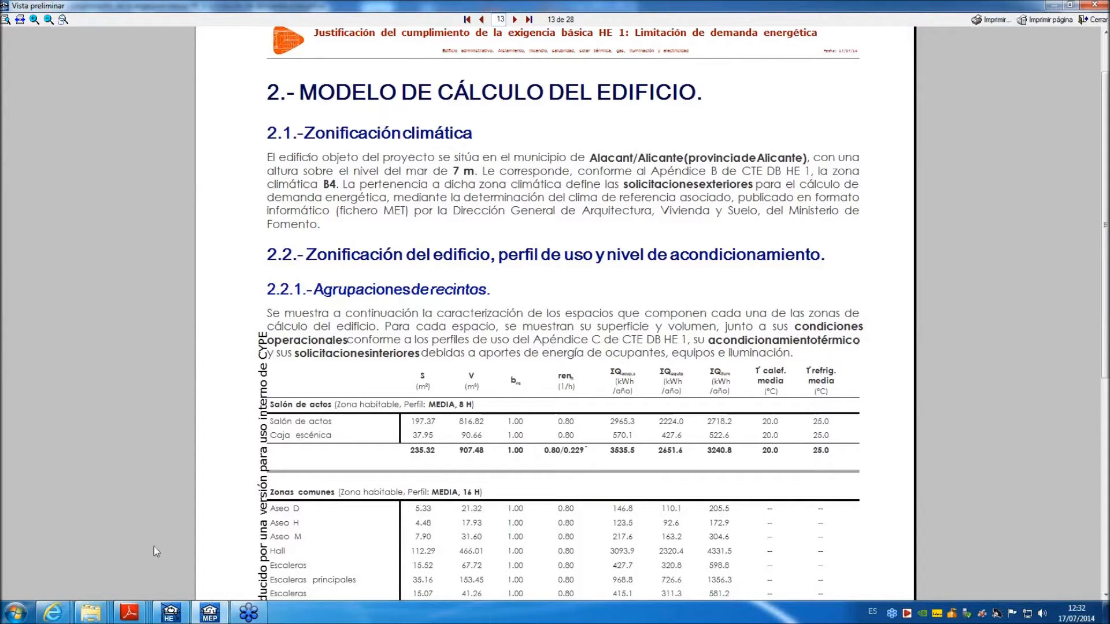
# Review the space groupings on pages 13 and 14, and the usage profiles in section 2.2.2 on page 15.
pyautogui.moveTo(210, 619)
pyautogui.moveTo(1104, 270); pyautogui.dragTo(1101, 428)
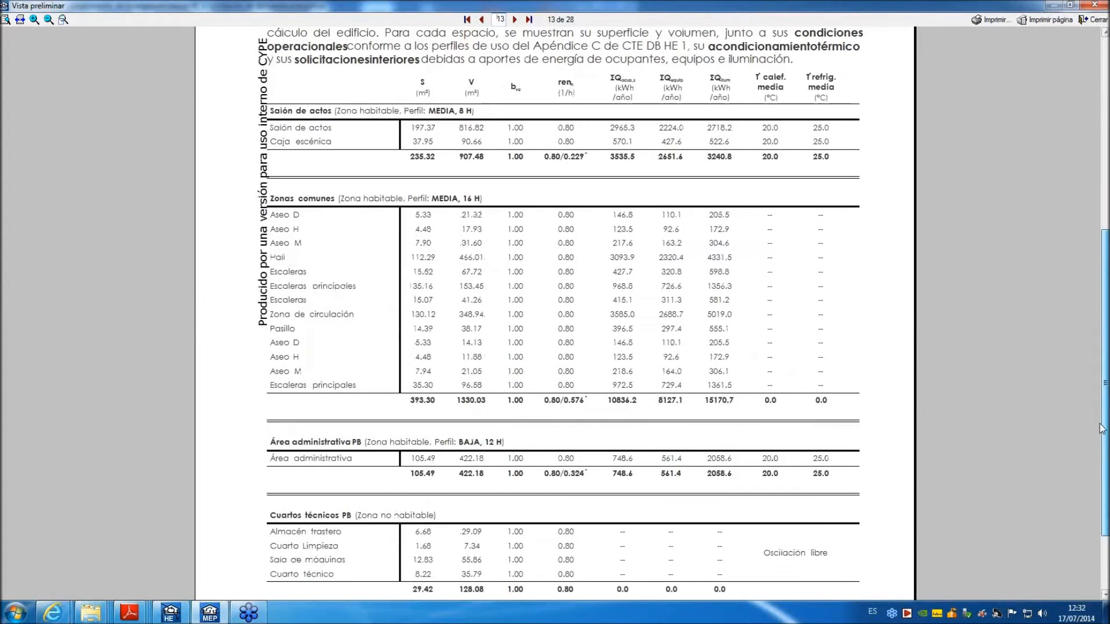
pyautogui.click(514, 19)
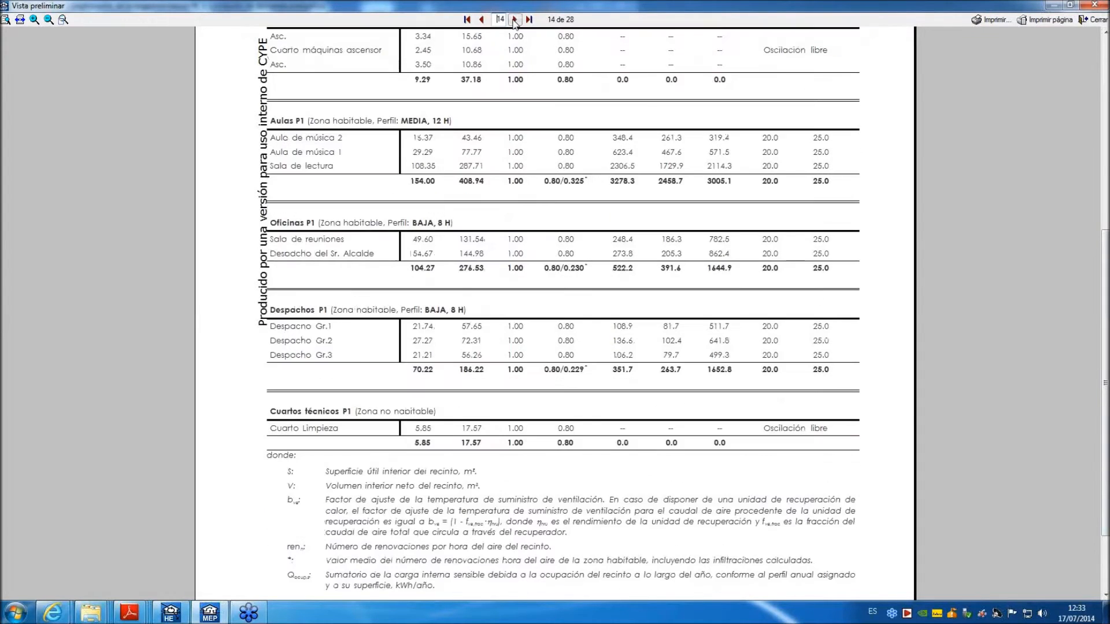
pyautogui.click(514, 20)
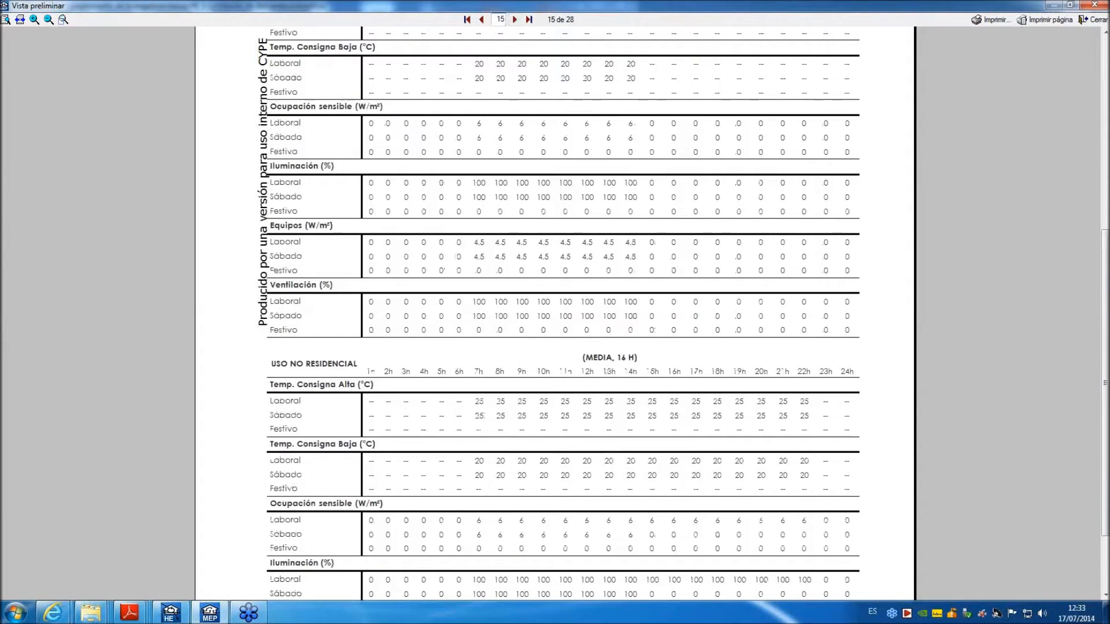
pyautogui.moveTo(1104, 296); pyautogui.dragTo(1104, 156)
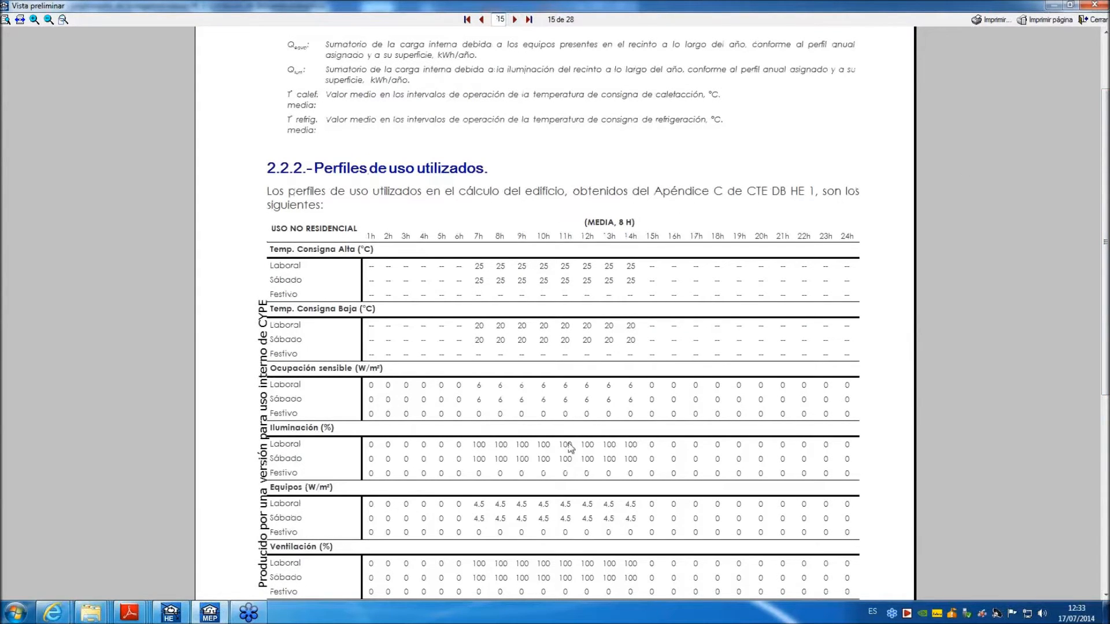
# Advance to page 18 and examine the table of heavy construction elements from its beginning.
pyautogui.click(514, 19)
pyautogui.click(514, 19)
pyautogui.click(515, 20)
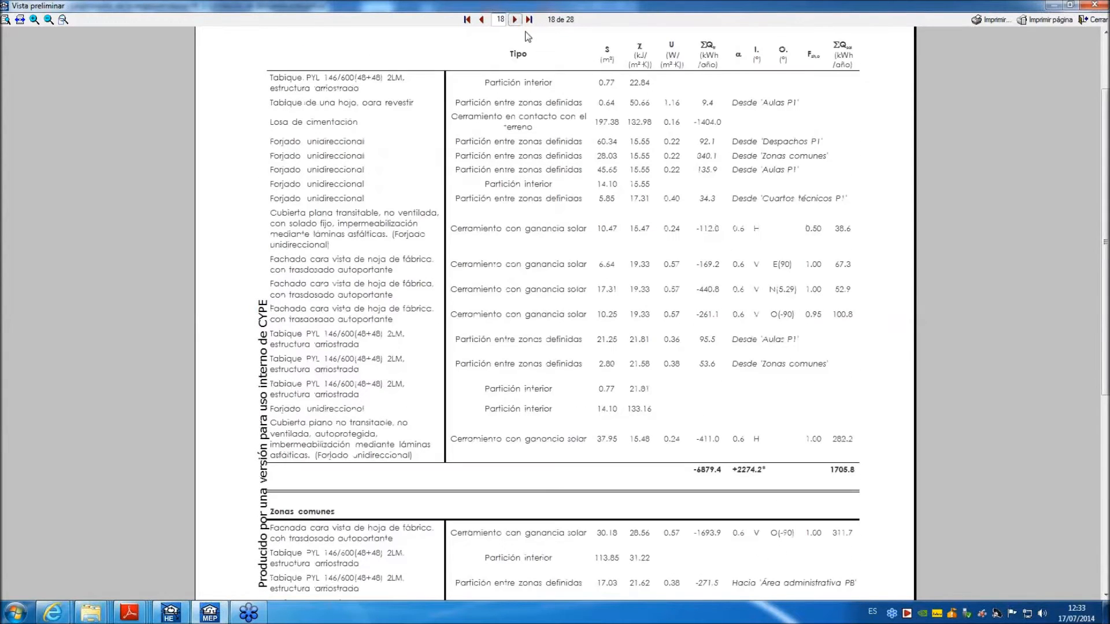
pyautogui.moveTo(1104, 198); pyautogui.dragTo(1102, 103)
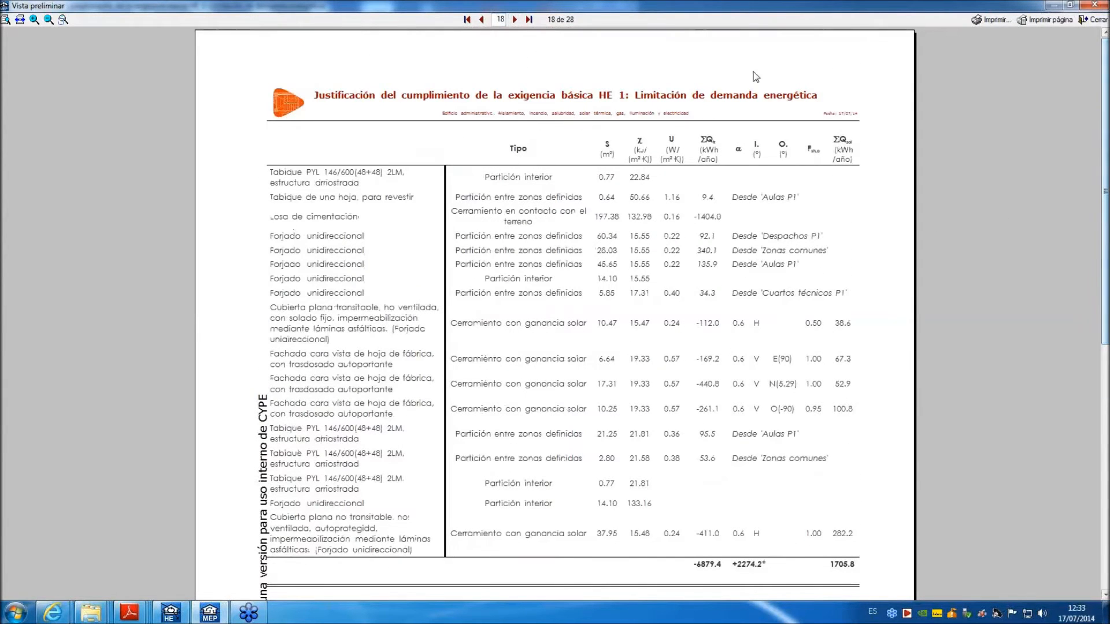
# Return to page 17 for the start of section 2.3.1 and review the heavy construction elements by zone through page 20.
pyautogui.click(482, 19)
pyautogui.moveTo(1105, 125); pyautogui.dragTo(1101, 358)
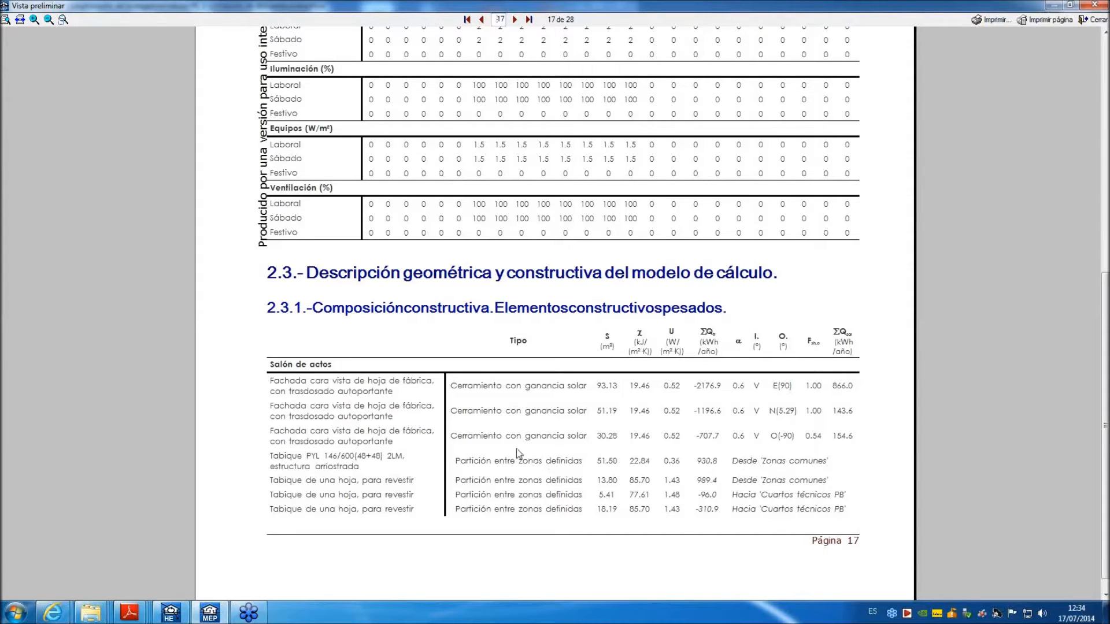
pyautogui.click(516, 19)
pyautogui.click(516, 20)
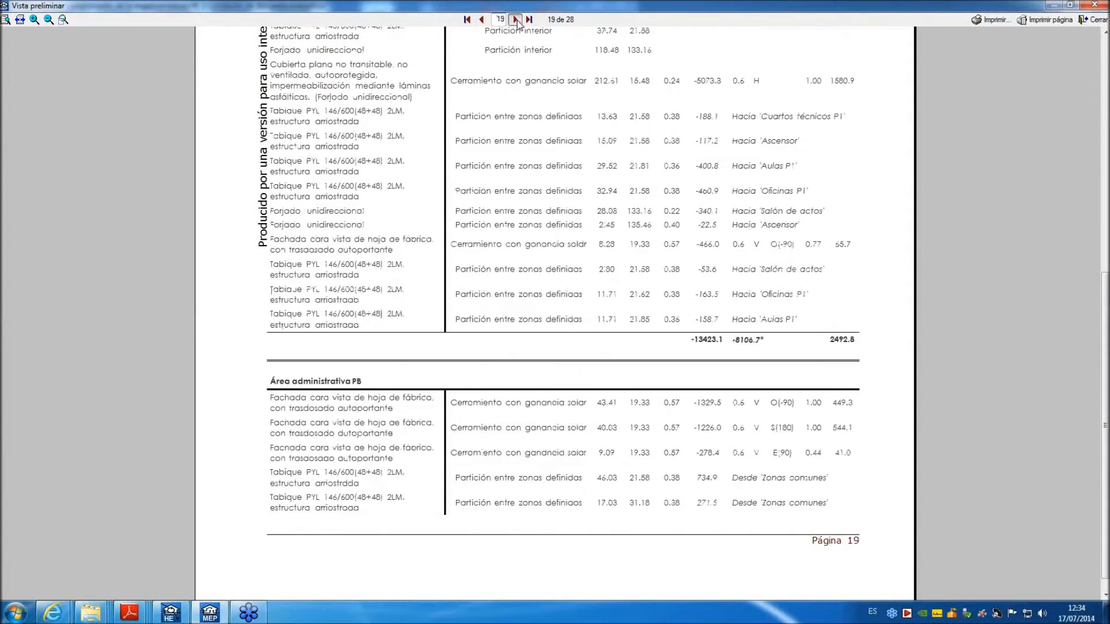
pyautogui.click(516, 19)
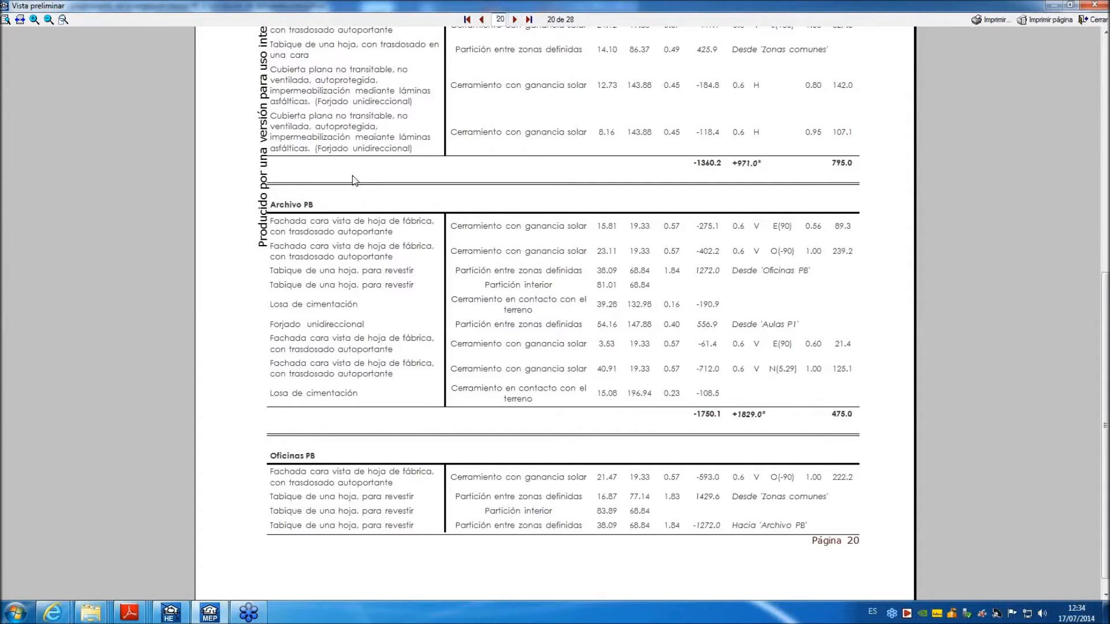
# Advance to page 23 and examine the light construction elements in section 2.3.2, continuing through page 25.
pyautogui.click(514, 19)
pyautogui.click(515, 19)
pyautogui.click(515, 19)
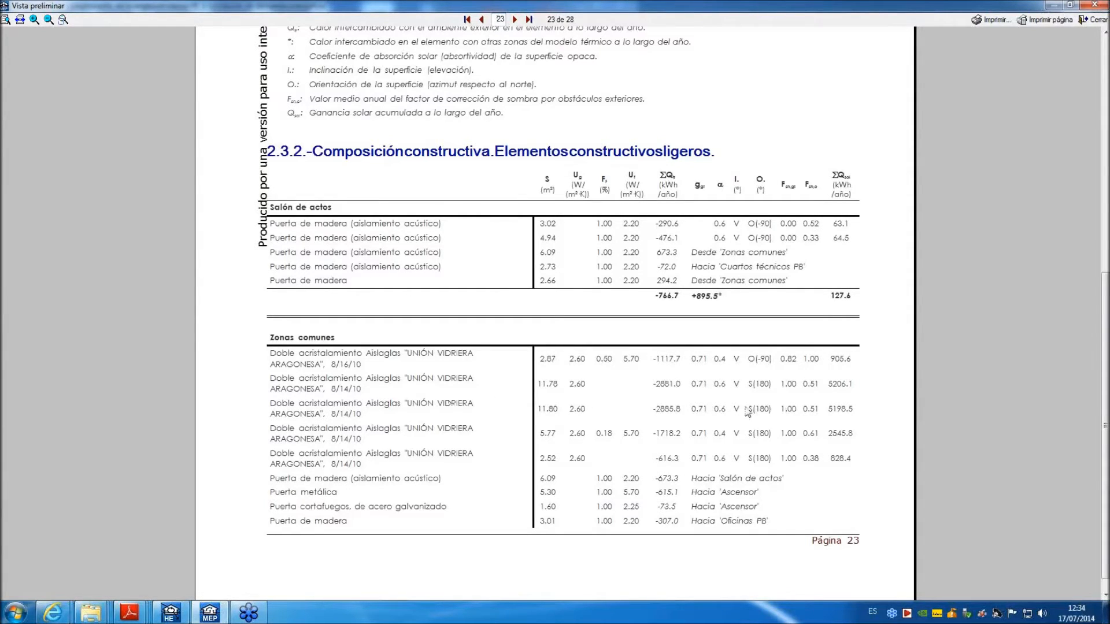
pyautogui.click(515, 19)
pyautogui.click(515, 19)
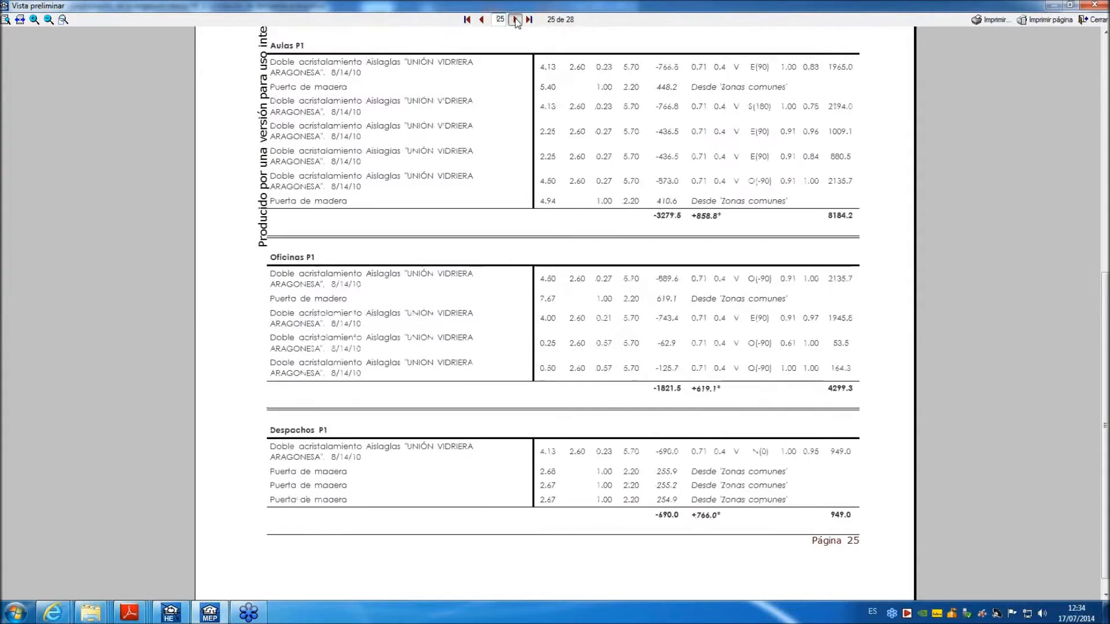
# Examine the thermal bridges in section 2.3.3 on page 26 of the report.
pyautogui.click(514, 19)
pyautogui.click(515, 20)
pyautogui.click(481, 19)
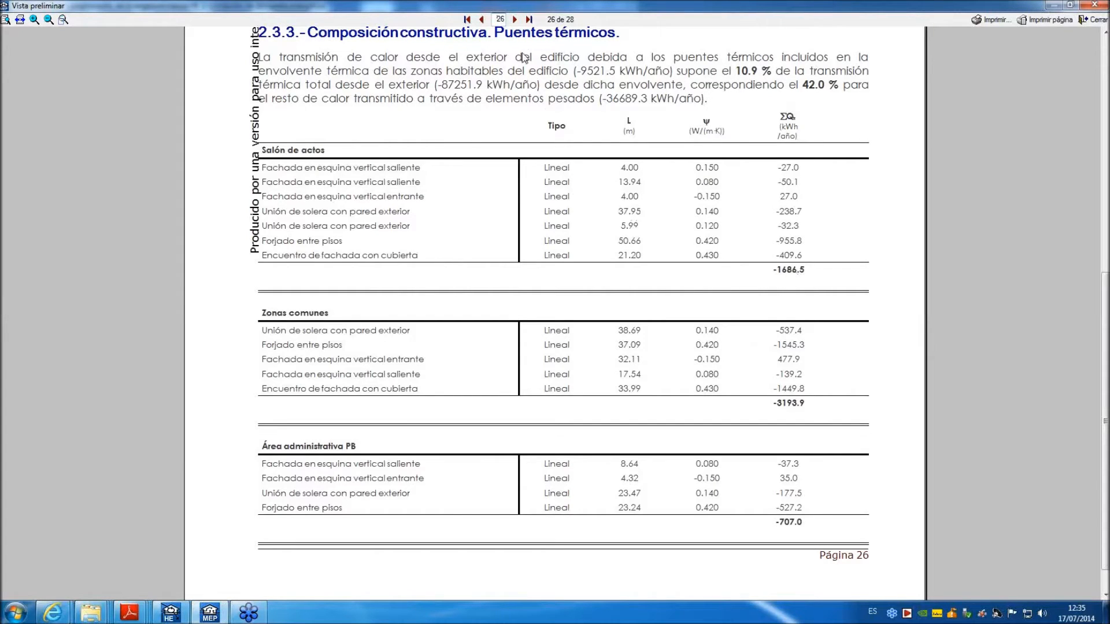
# Advance to page 28 and read section 2.4 on the energy demand calculation procedure from its beginning.
pyautogui.click(514, 19)
pyautogui.click(515, 19)
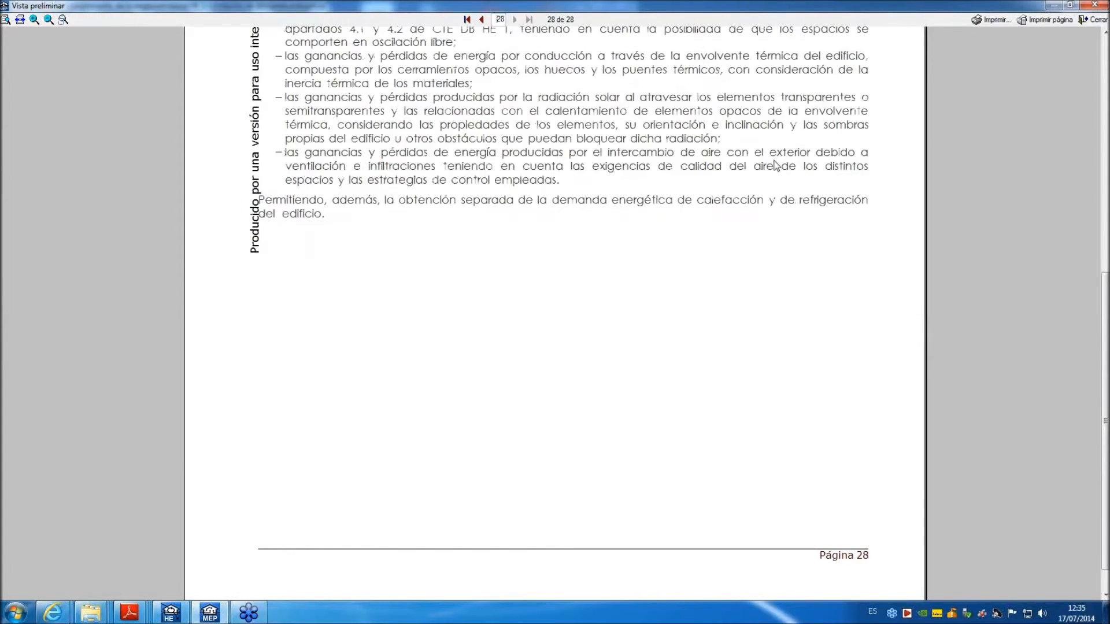
pyautogui.moveTo(1103, 330); pyautogui.dragTo(1095, 135)
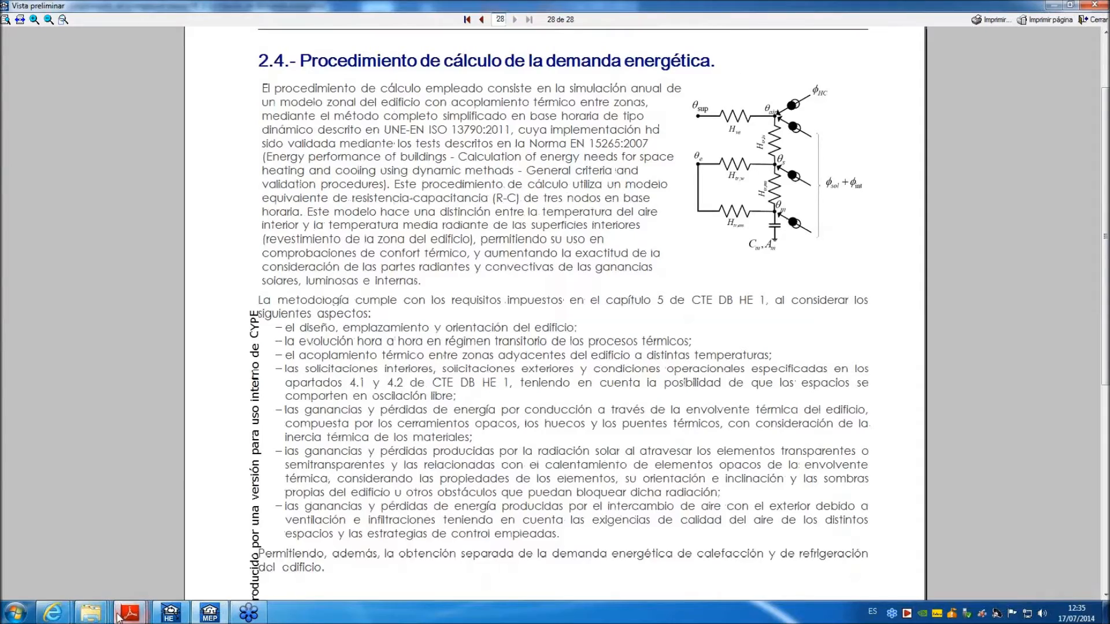
# Switch to the new CTE DB HE document in Adobe Reader, compare its section 5 calculation procedures with the report, and return to the report.
pyautogui.moveTo(130, 611)
pyautogui.click(102, 564)
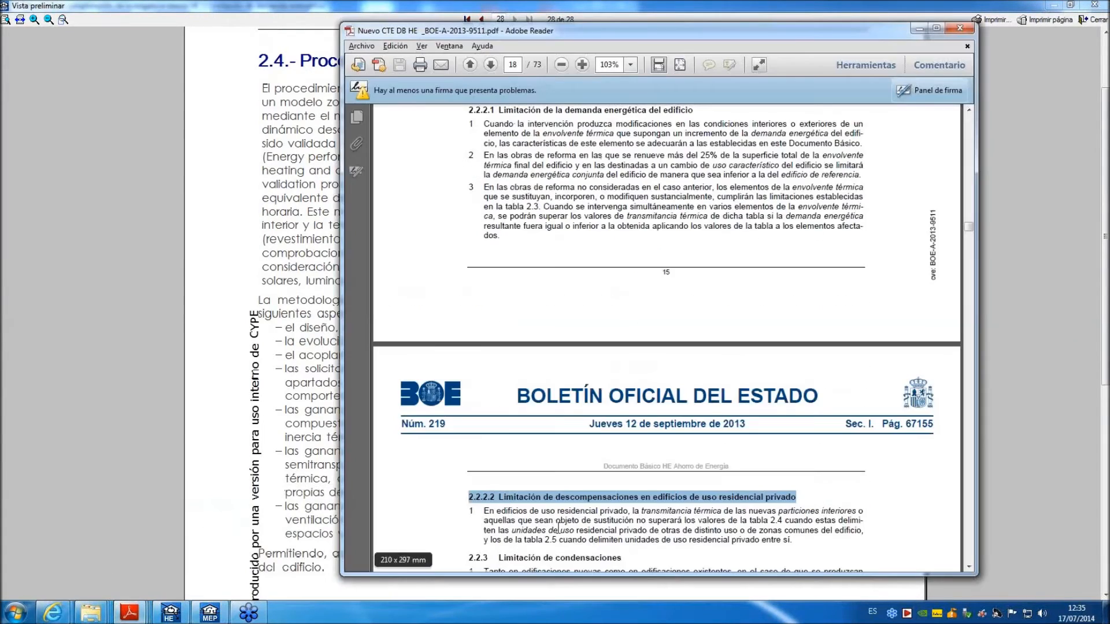
pyautogui.scroll(3, 642, 433)
pyautogui.scroll(-20, 641, 433)
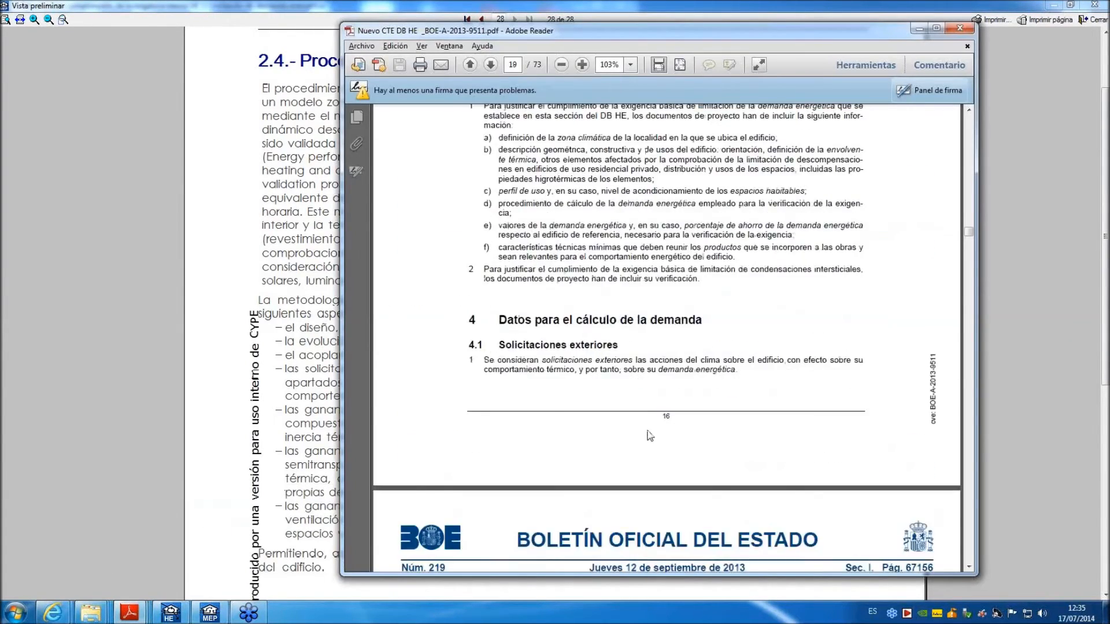
pyautogui.scroll(-15, 646, 428)
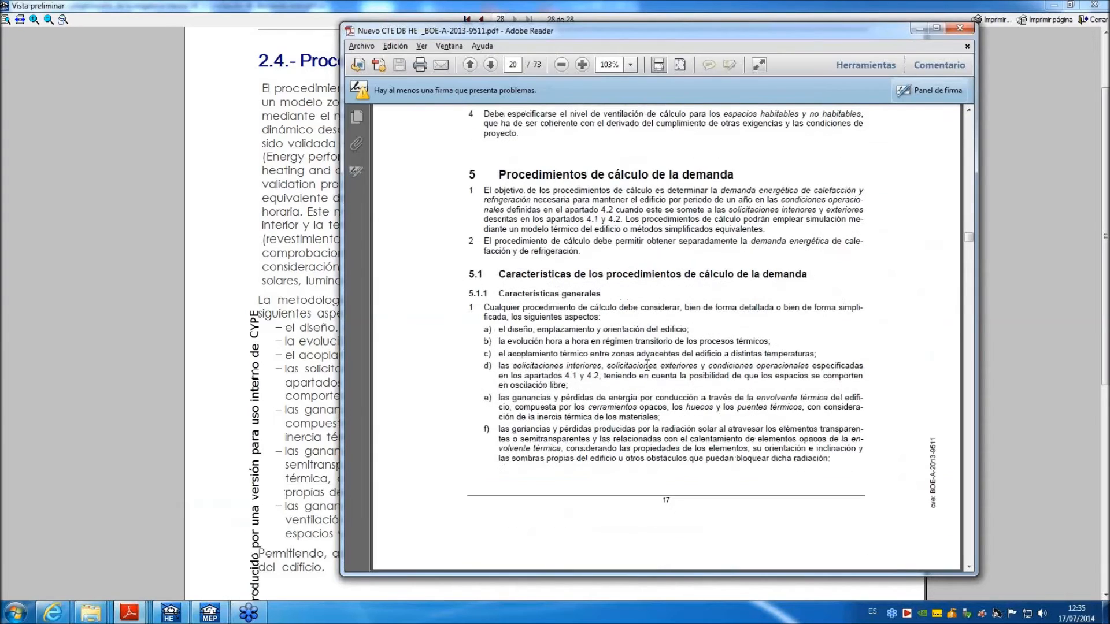
pyautogui.moveTo(514, 31); pyautogui.dragTo(638, 36)
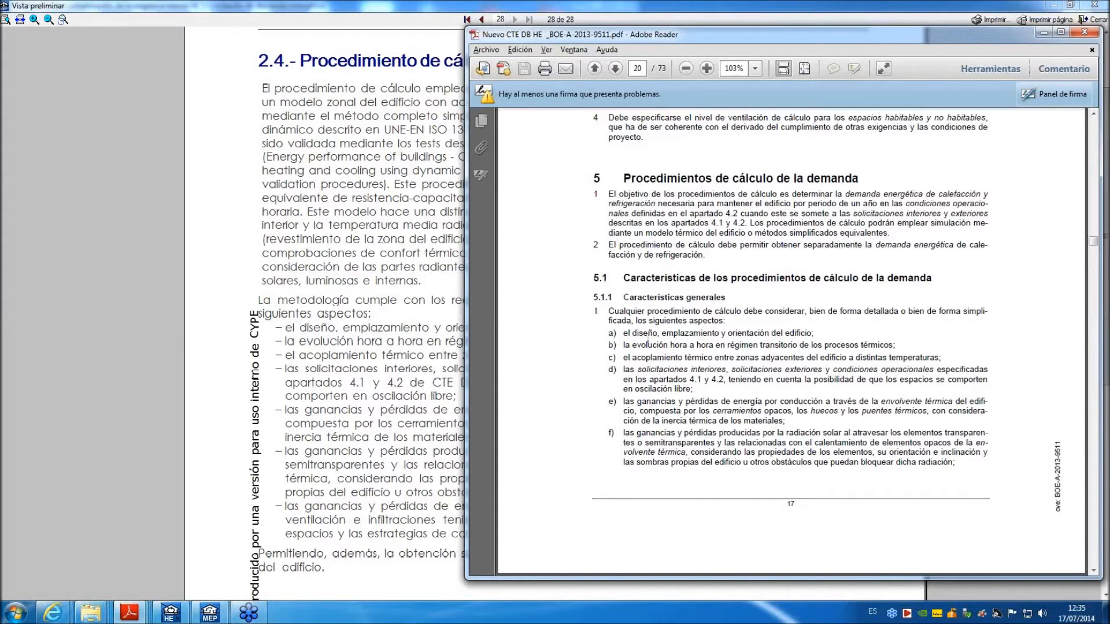
pyautogui.click(440, 279)
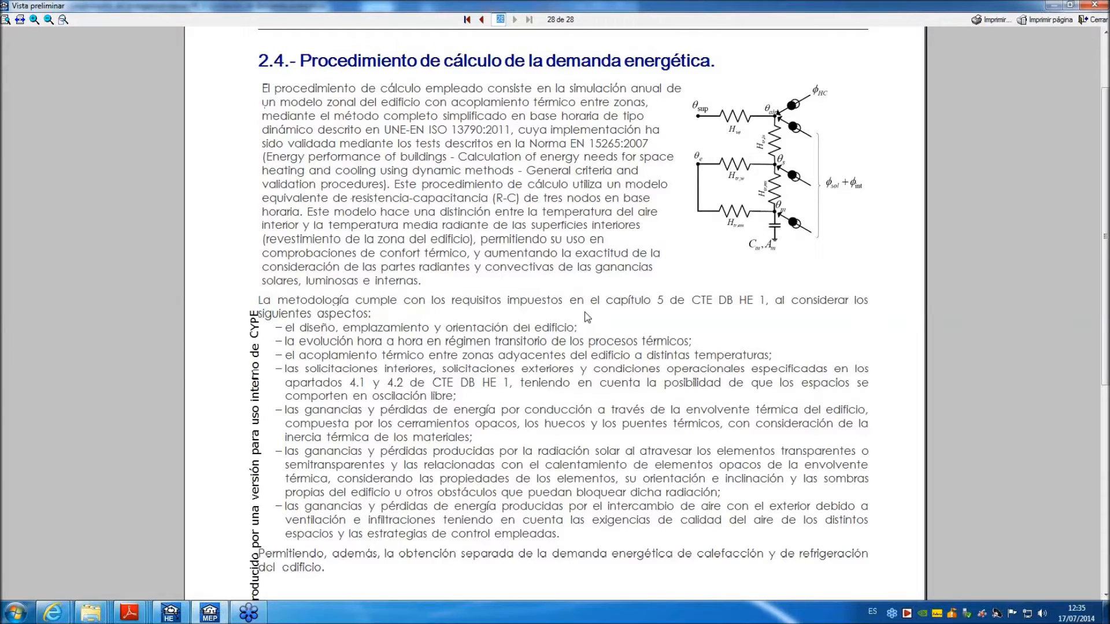
# Close the print preview, look over the energy saving results in sections 1.1 and 1.2, and close the HE 1 report.
pyautogui.click(1094, 22)
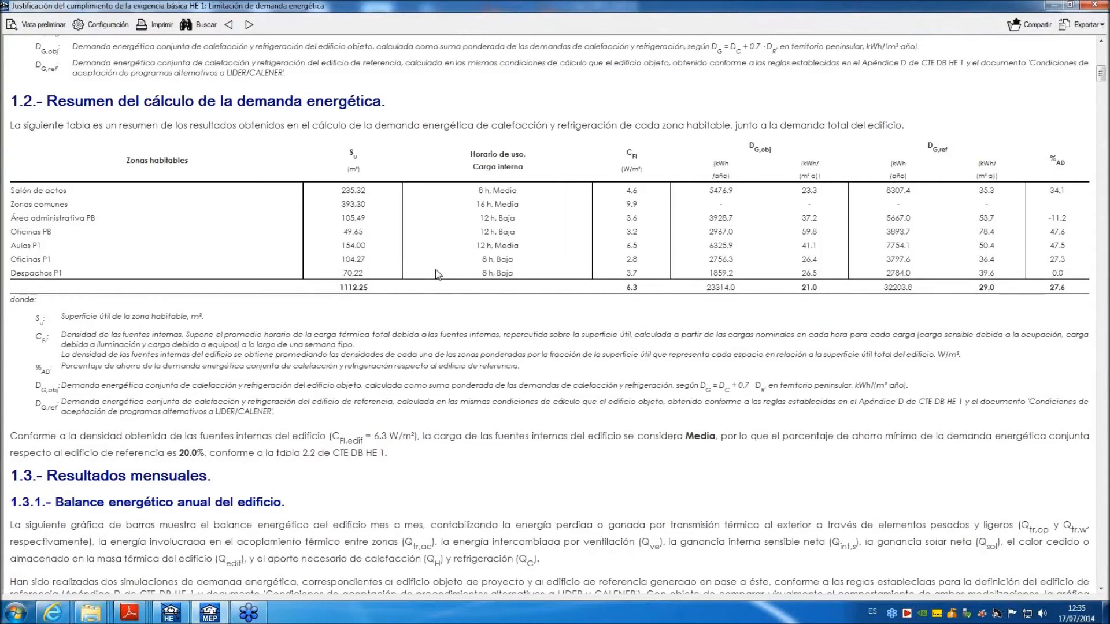
pyautogui.scroll(4, 351, 272)
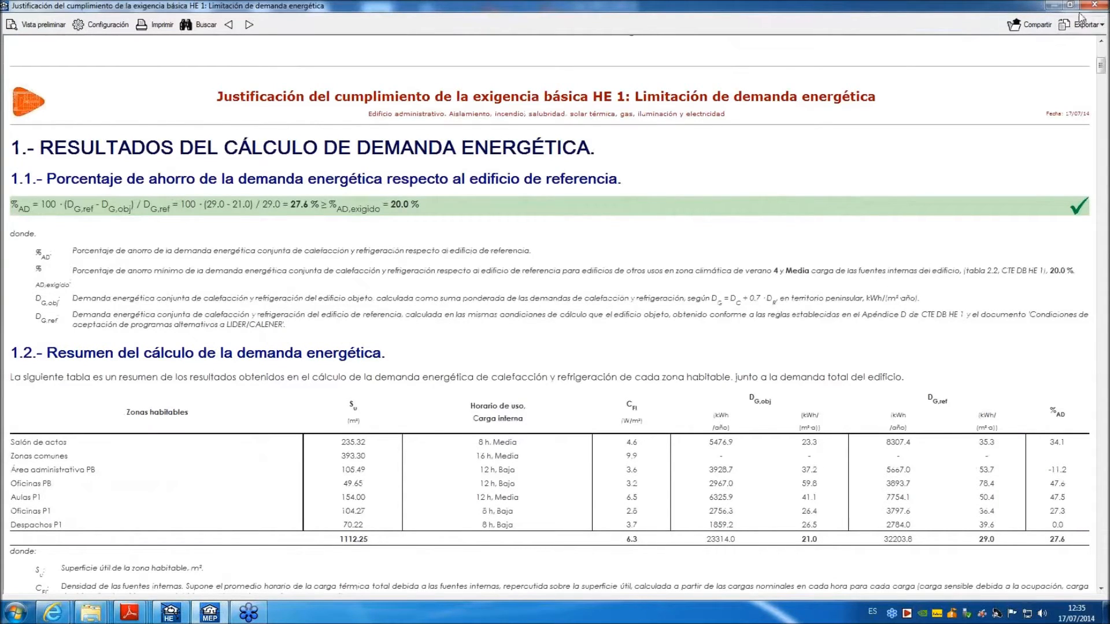
pyautogui.click(1094, 4)
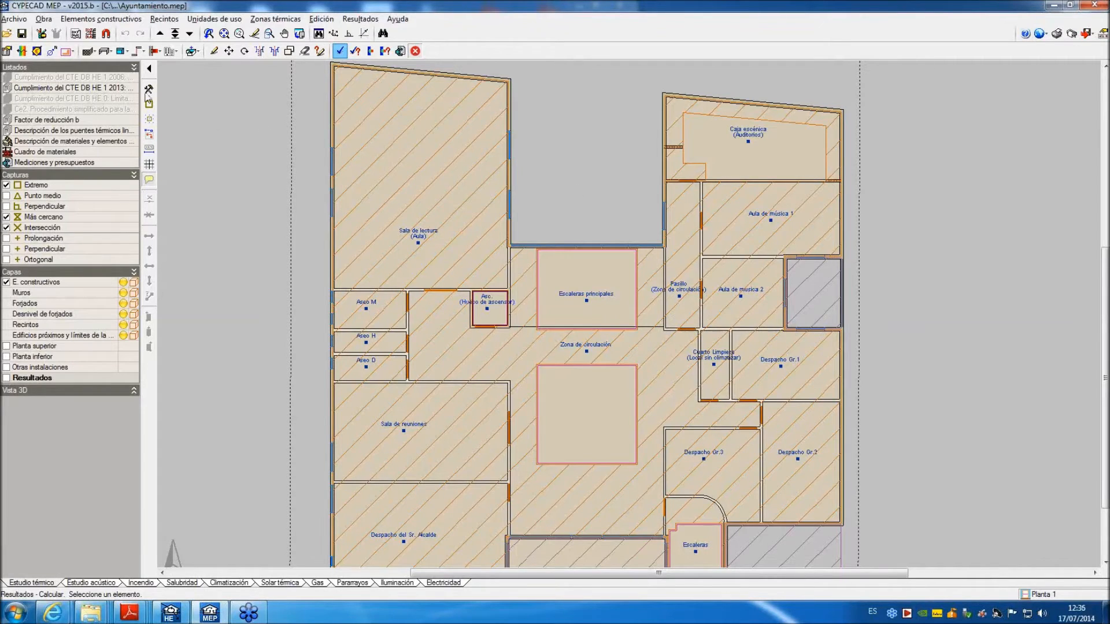
# Open the recent project Plurifamiliar 8 viviendas.mep and display its calculated thermal results.
pyautogui.click(11, 20)
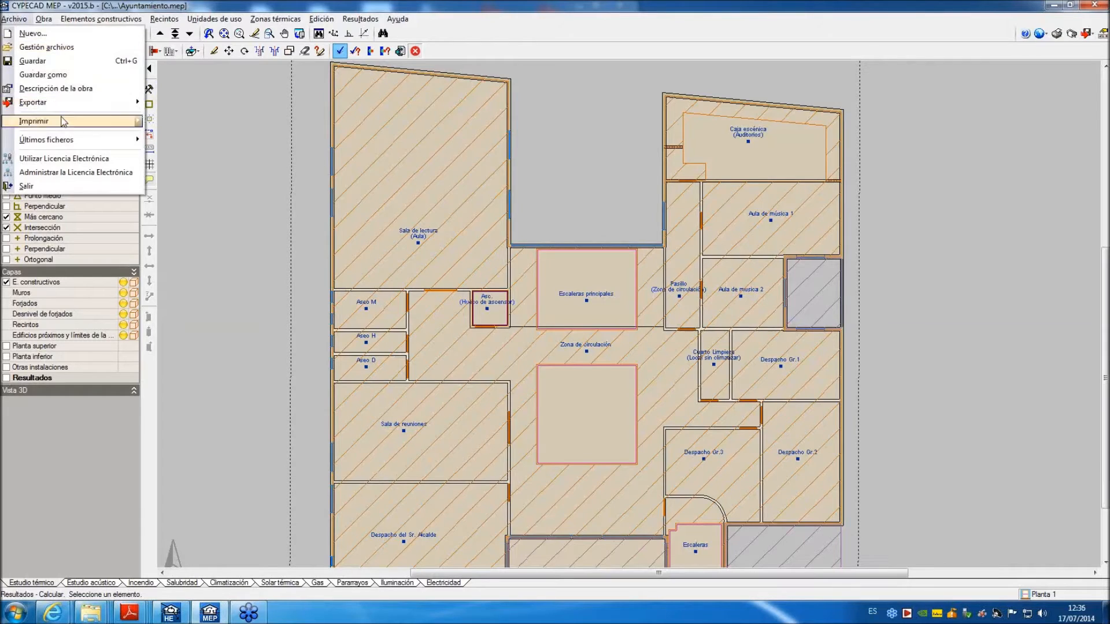
pyautogui.moveTo(72, 140)
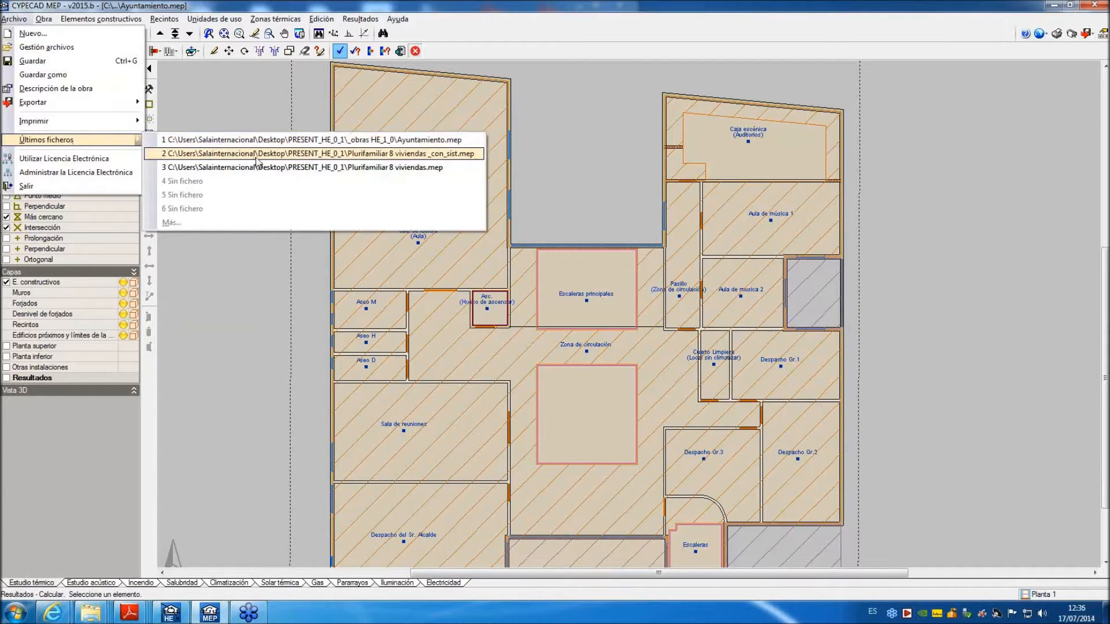
pyautogui.click(289, 169)
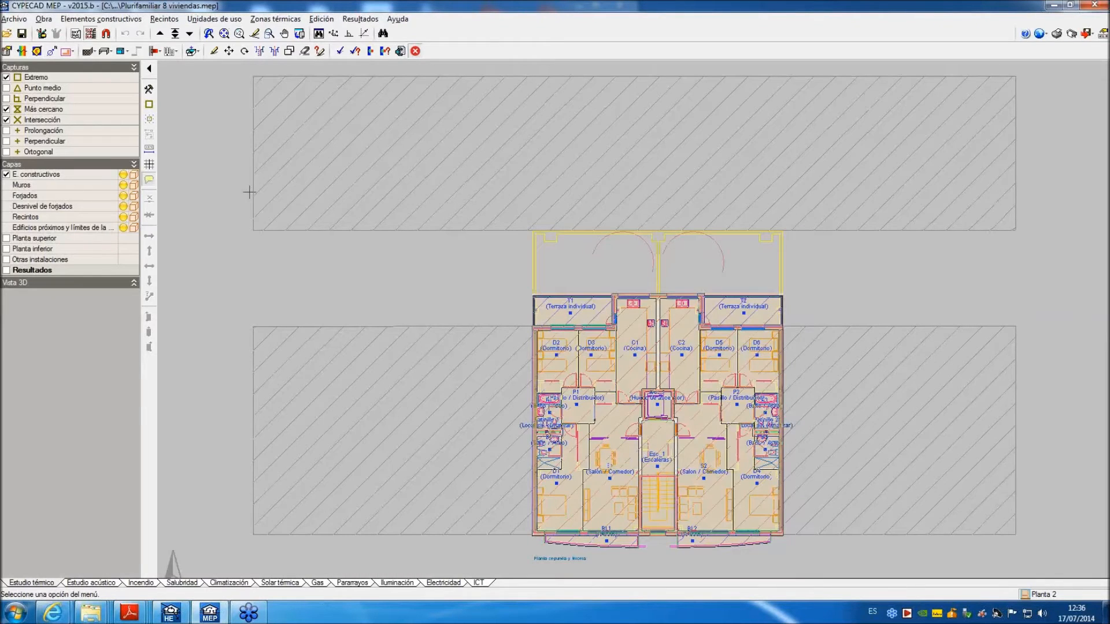
pyautogui.click(354, 51)
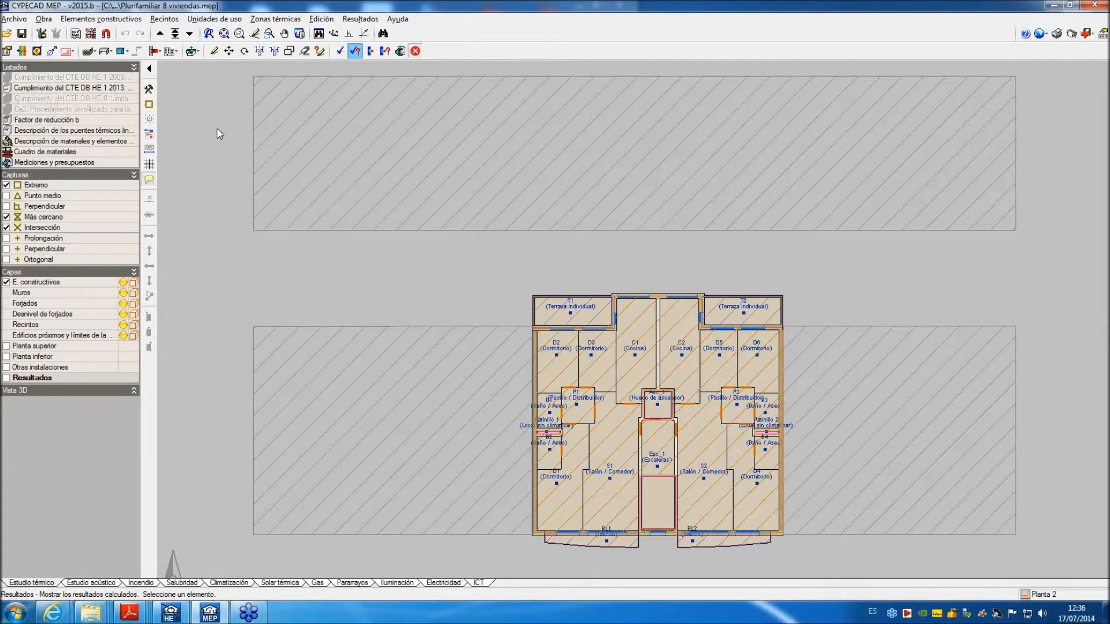
# Enable the CTE DB-HE0 energy consumption check in the general data, accept the existing Acumulación ACS system, and recalculate the thermal study.
pyautogui.click(43, 18)
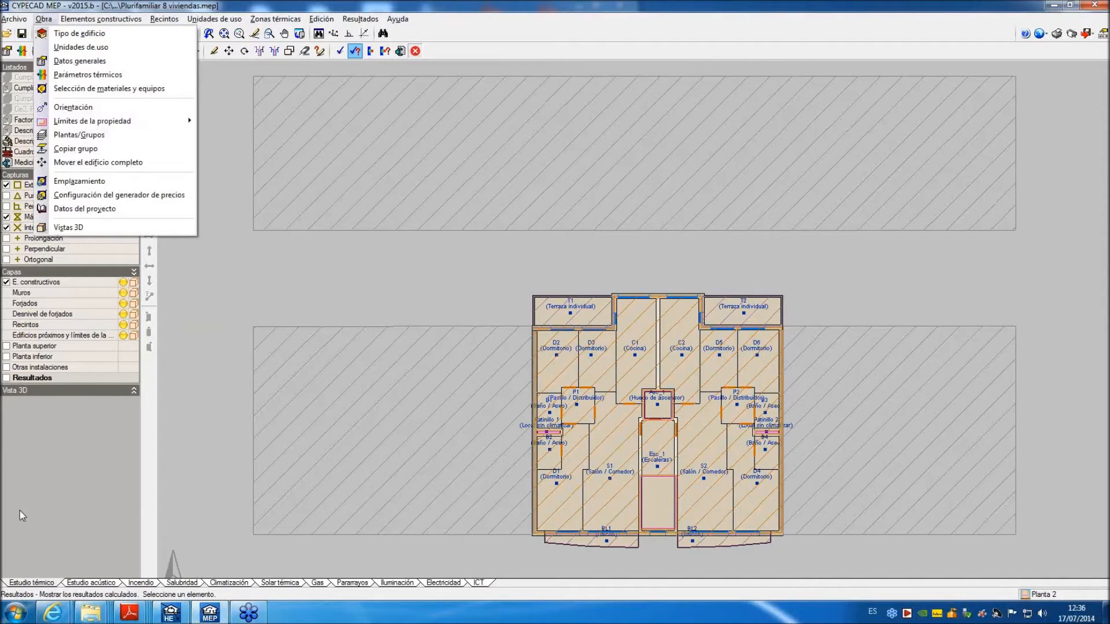
pyautogui.click(69, 64)
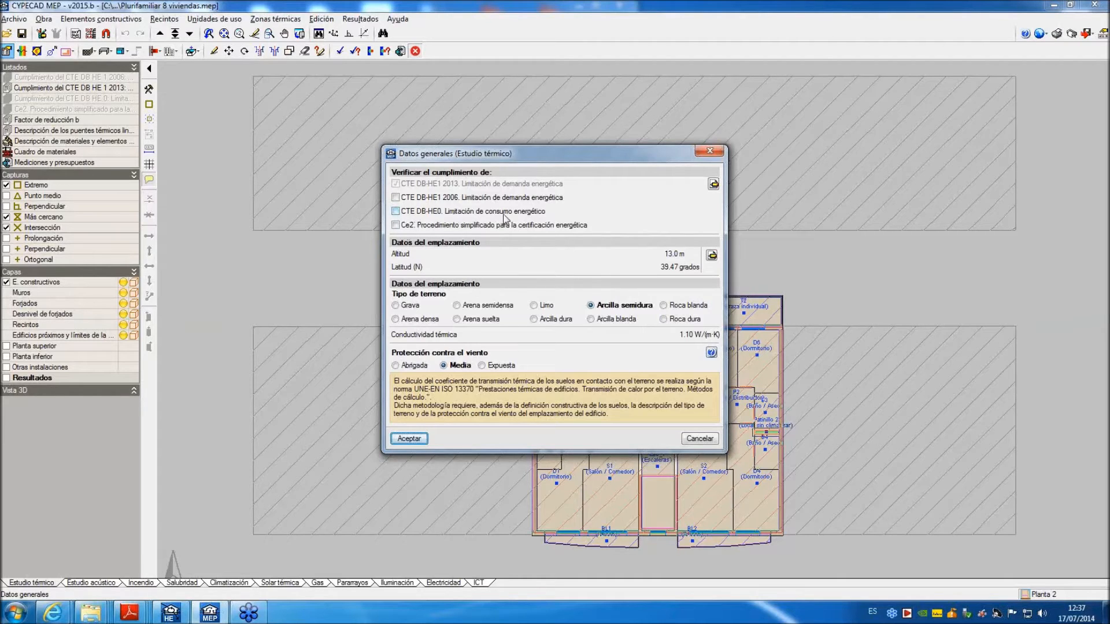
pyautogui.click(396, 212)
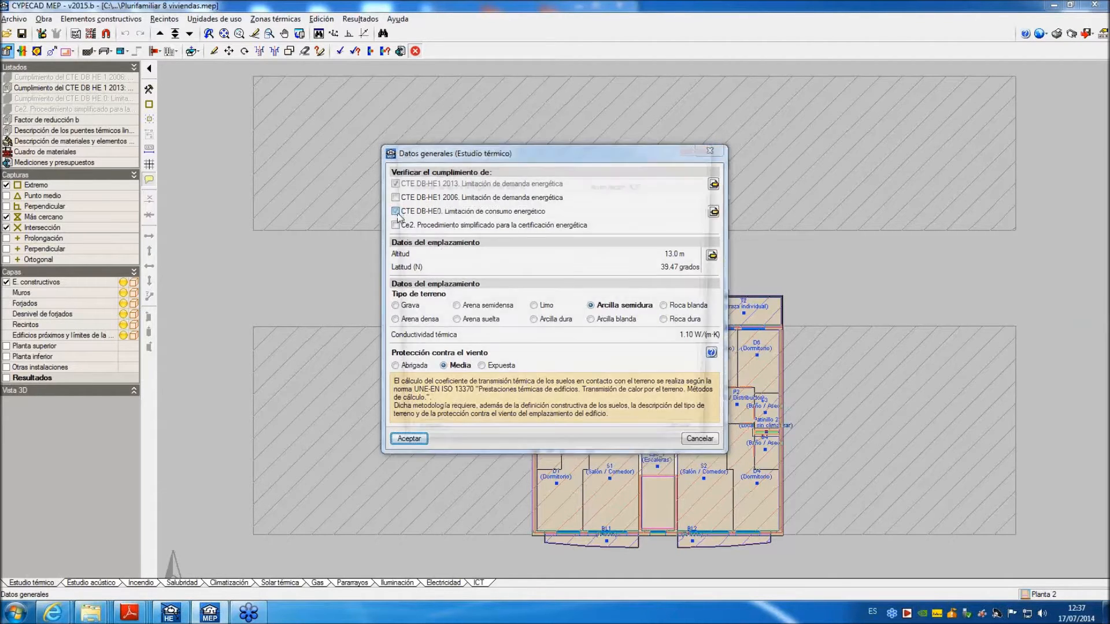
pyautogui.moveTo(484, 150); pyautogui.dragTo(713, 68)
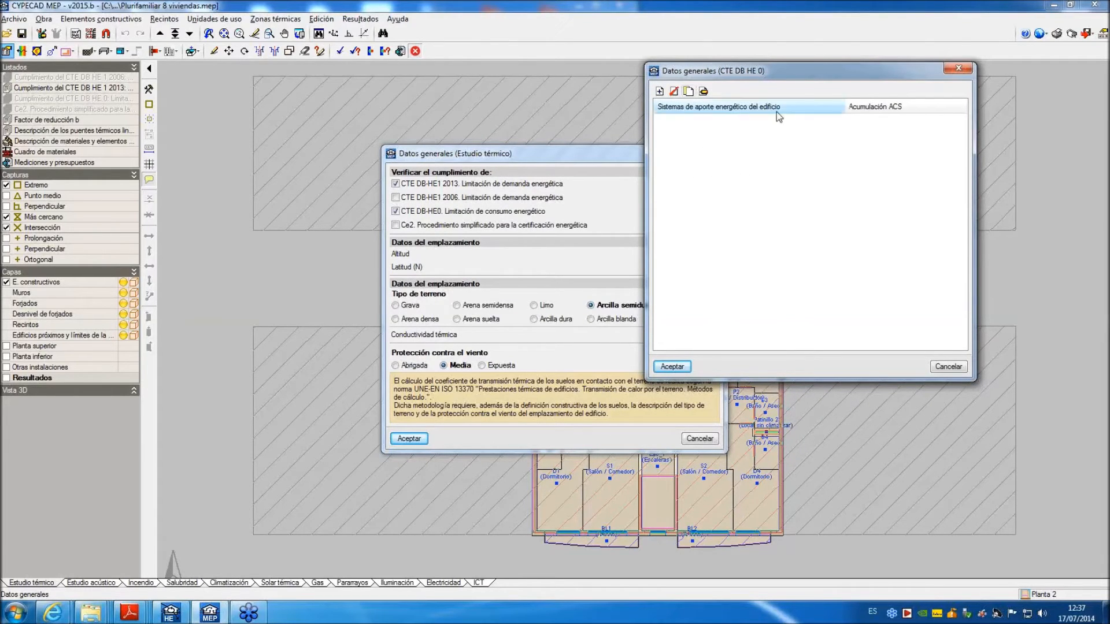
pyautogui.click(670, 366)
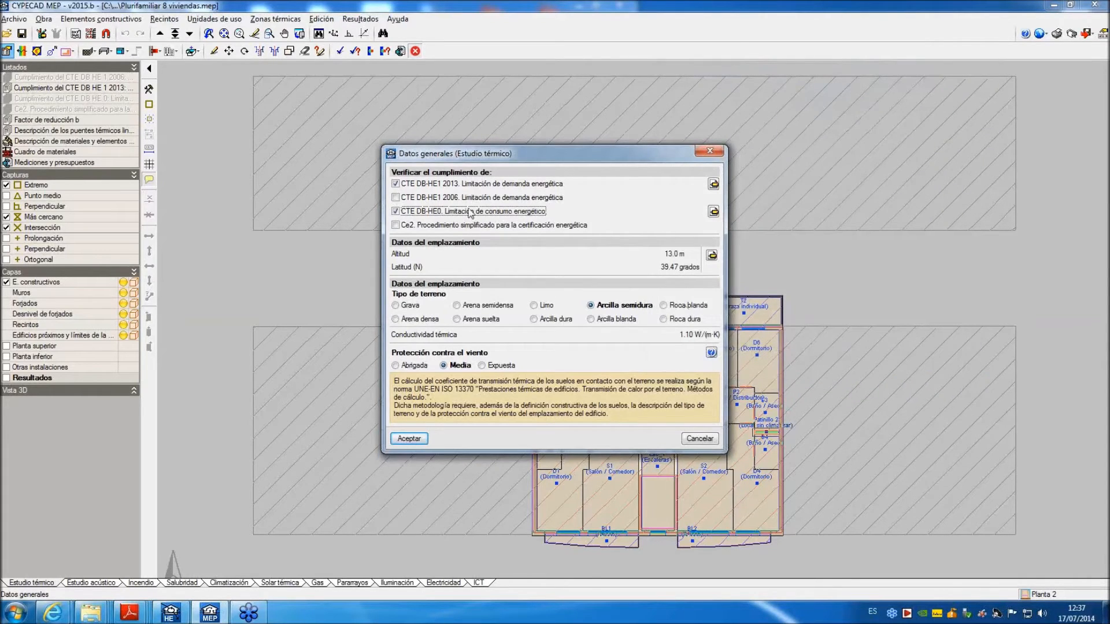
pyautogui.click(406, 438)
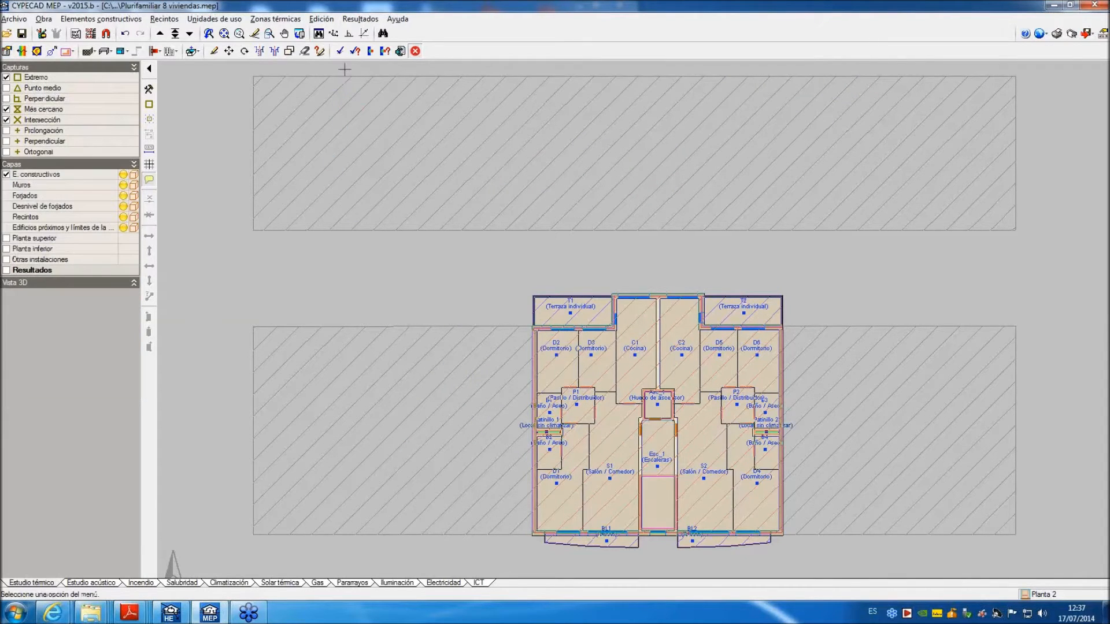
pyautogui.click(341, 51)
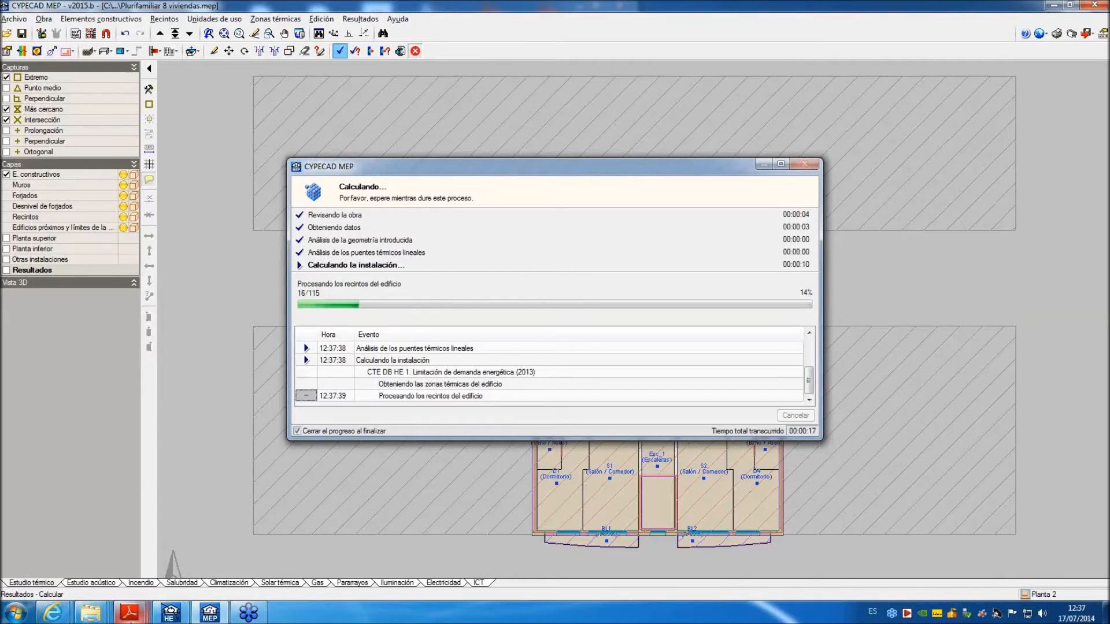
# Switch to the new CTE DB HE document in Adobe Reader and go back to the non-renewable primary energy consumption limits on pages 11 and 12.
pyautogui.moveTo(130, 614)
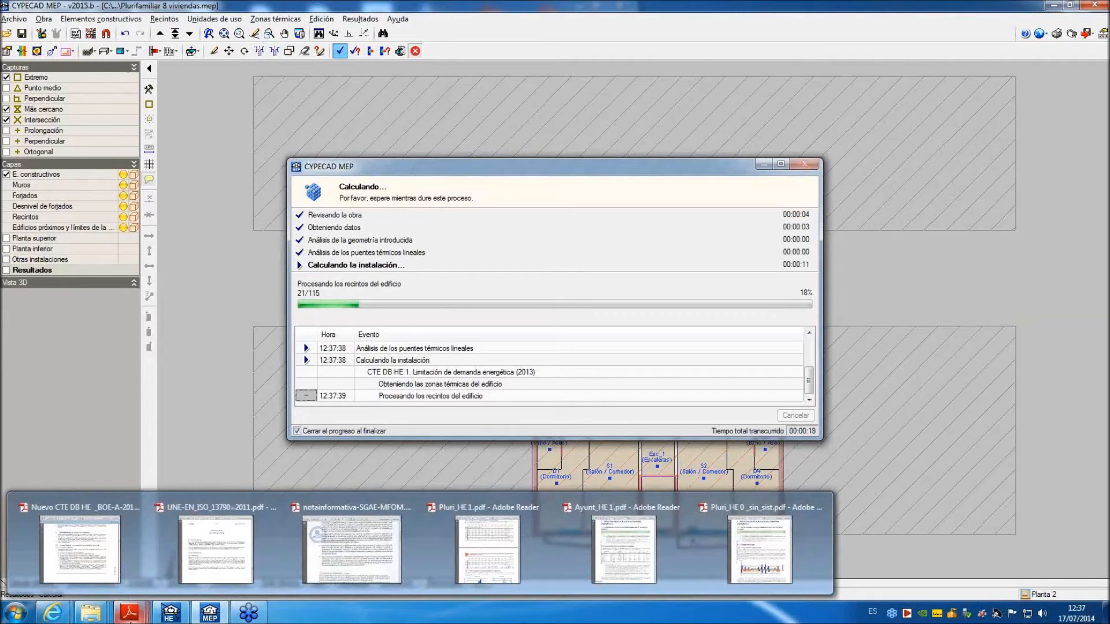
pyautogui.click(71, 567)
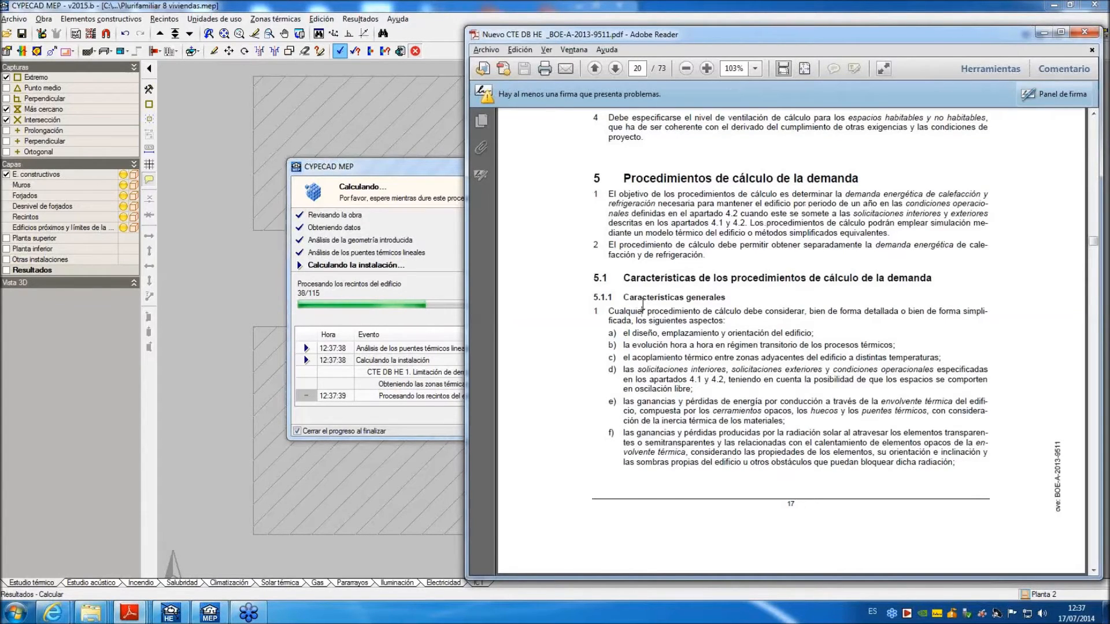
pyautogui.scroll(15, 643, 305)
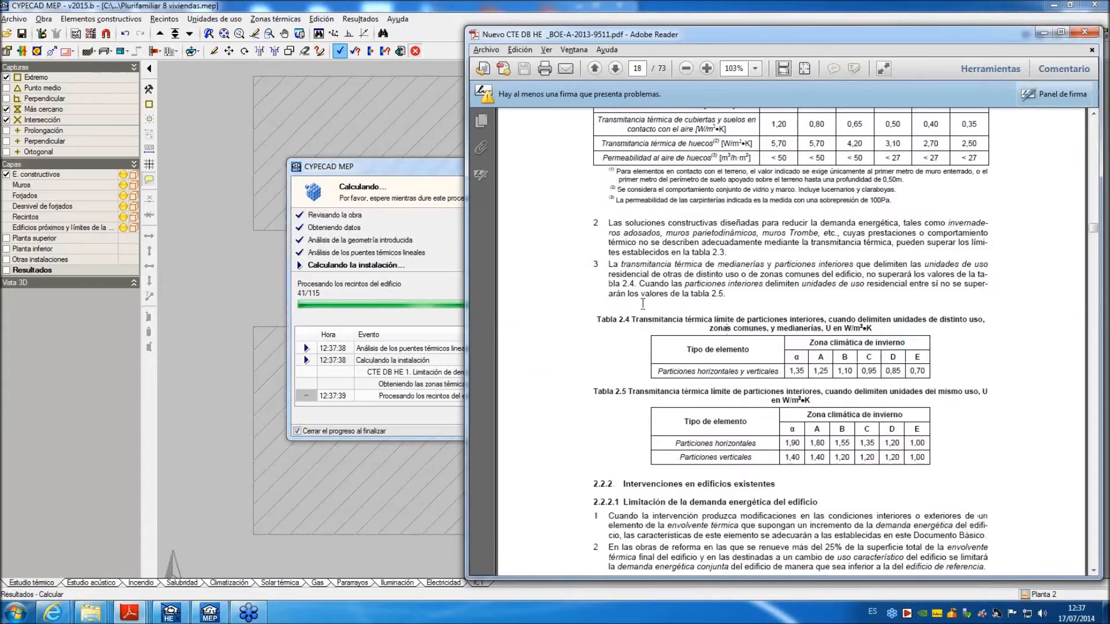
pyautogui.scroll(6, 642, 304)
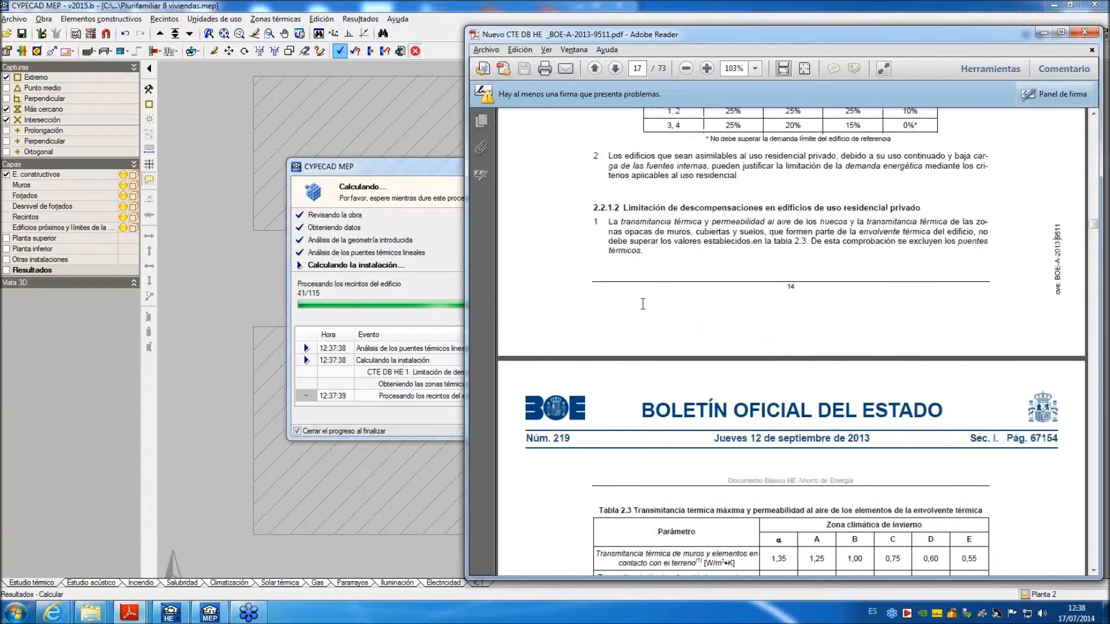
pyautogui.scroll(5, 645, 308)
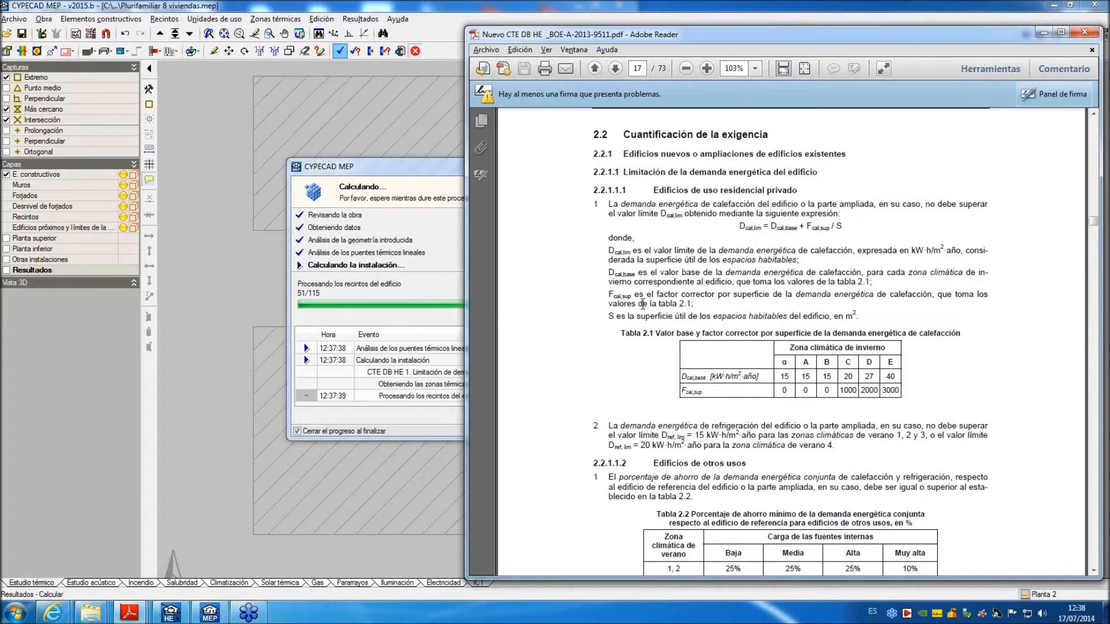
pyautogui.scroll(20, 642, 305)
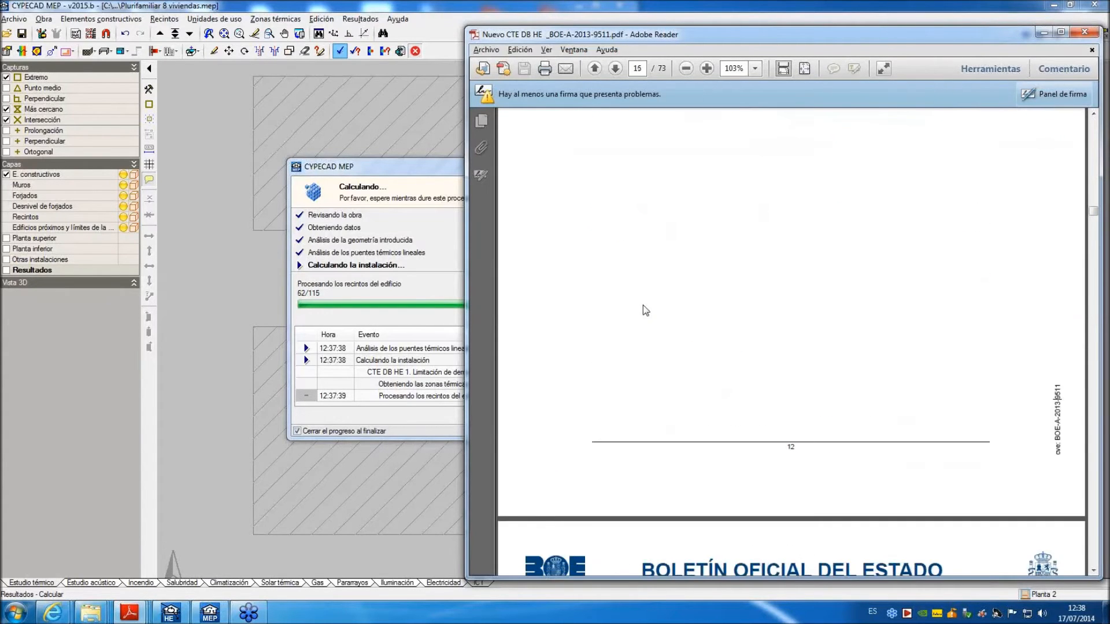
pyautogui.scroll(20, 643, 305)
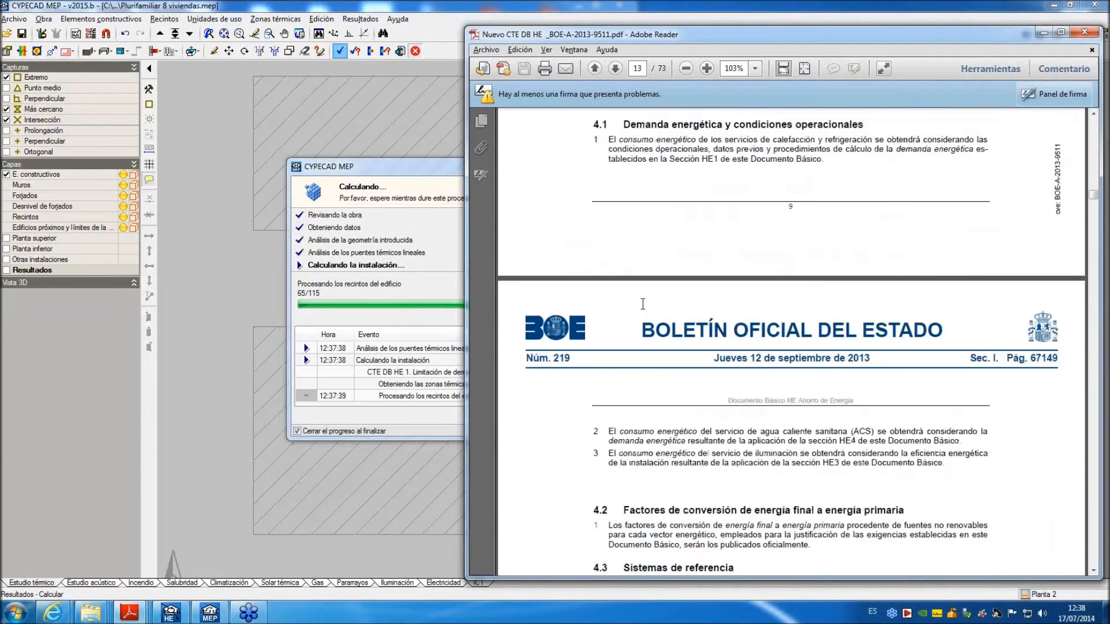
pyautogui.scroll(10, 643, 304)
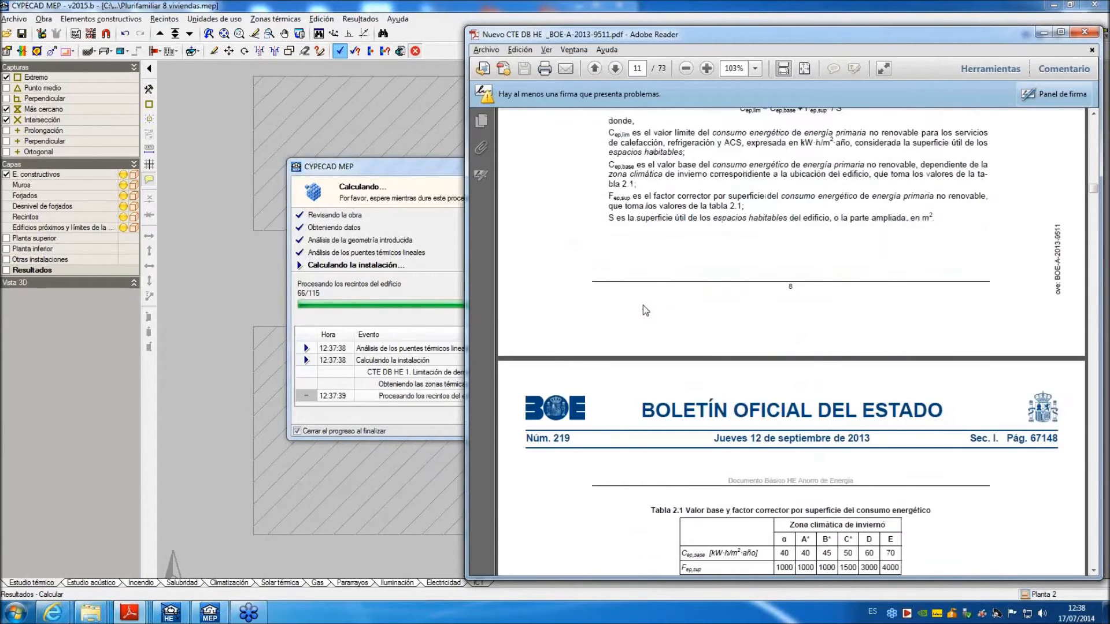
# Go to section 3 on page 12 of the HE document and highlight item c) of 3.2 on the technical services' energy demand.
pyautogui.scroll(-20, 643, 304)
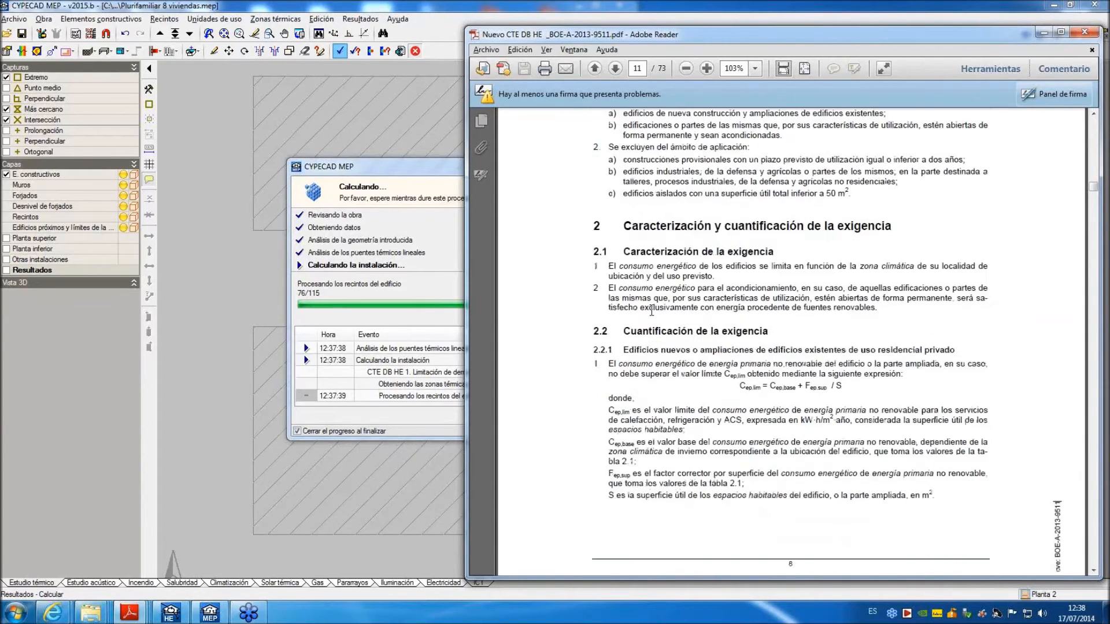
pyautogui.scroll(-10, 650, 368)
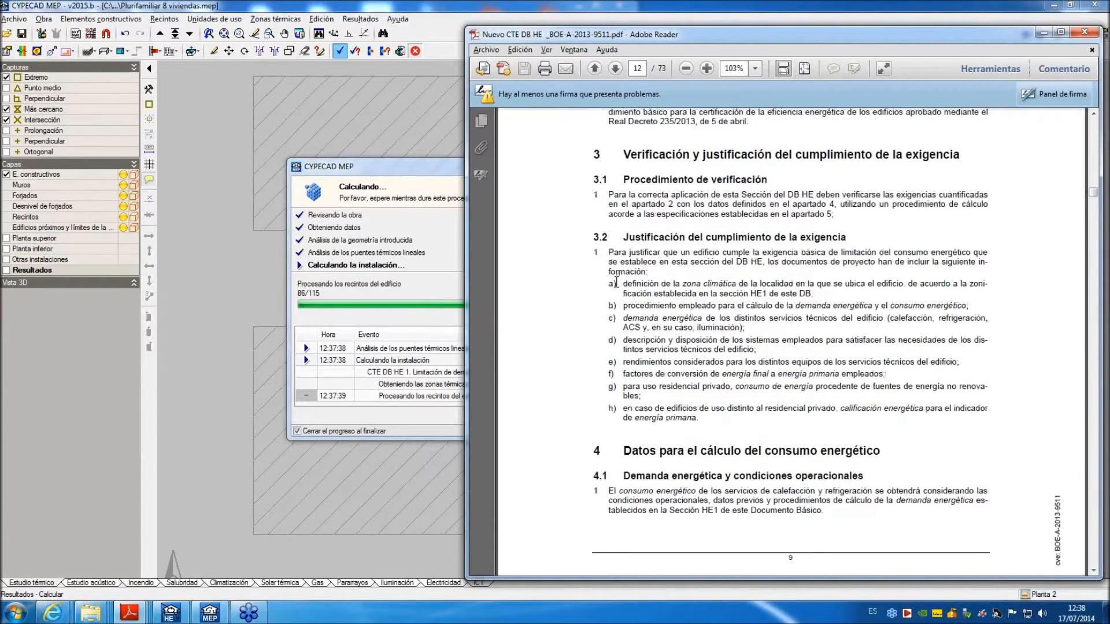
pyautogui.moveTo(623, 318); pyautogui.dragTo(743, 330)
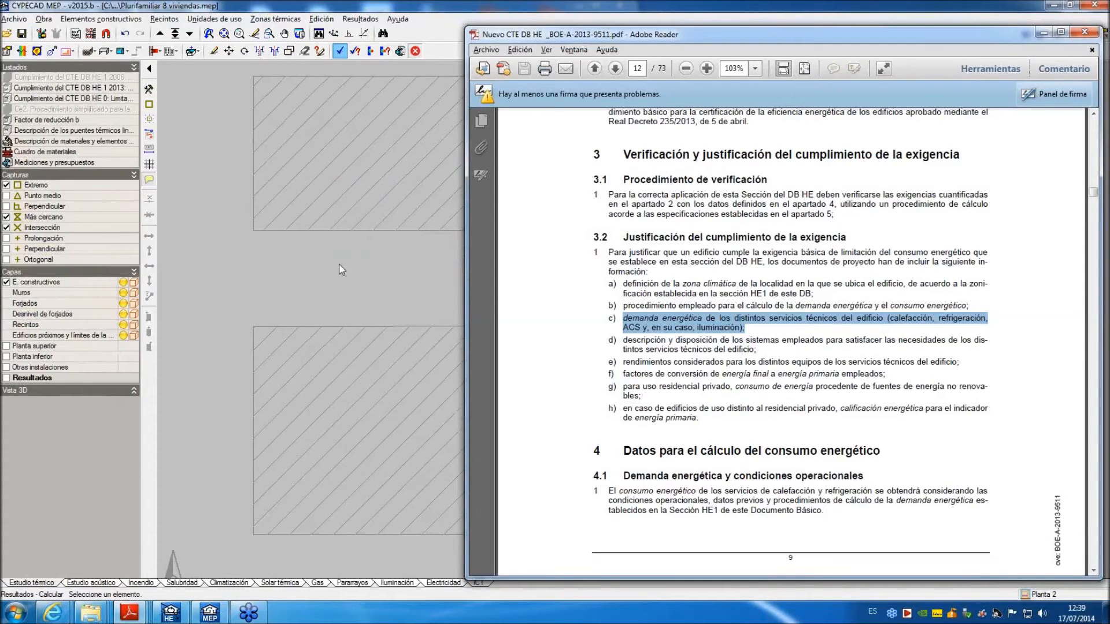
# Switch back to CYPECAD MEP, open the CTE DB HE 0 compliance report and go to section 2.3 on the building's supply systems.
pyautogui.click(667, 7)
pyautogui.moveTo(657, 472)
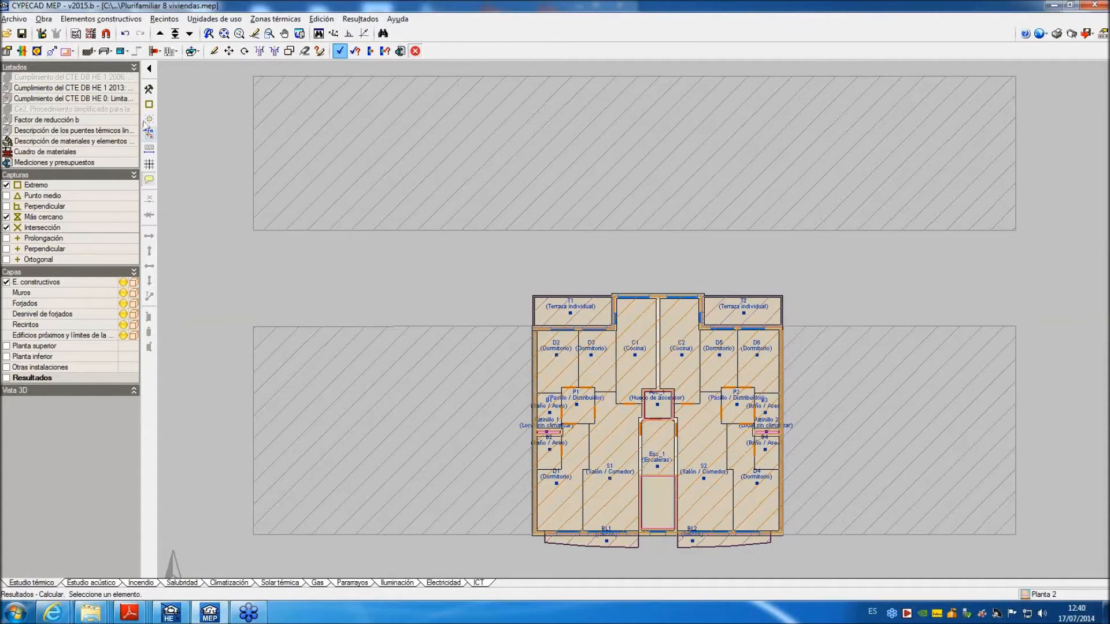
pyautogui.click(123, 99)
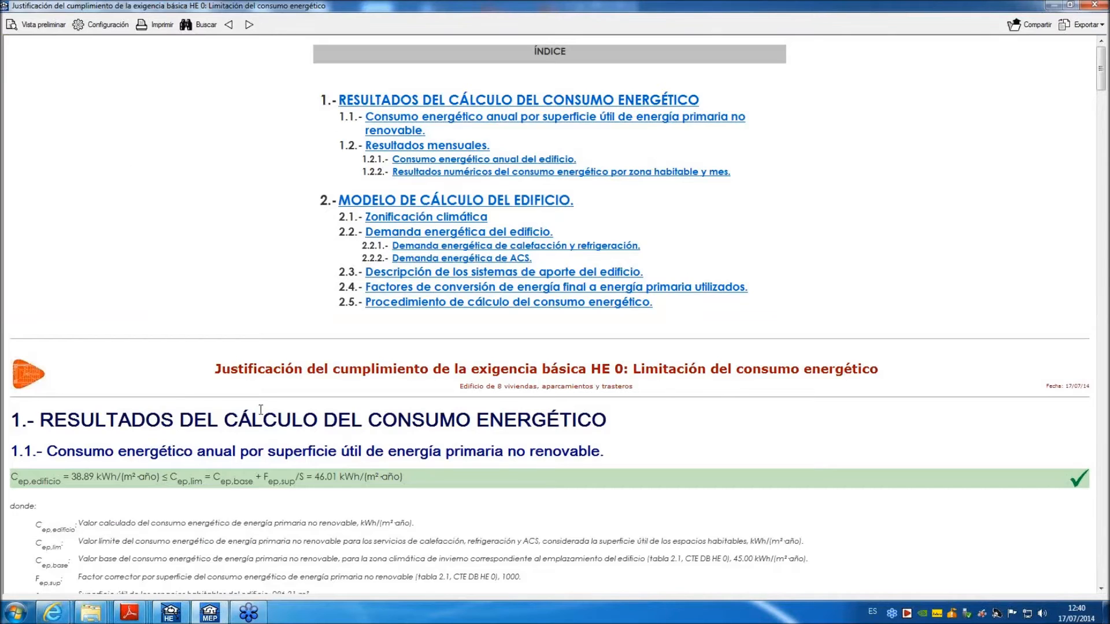
pyautogui.scroll(-4, 268, 403)
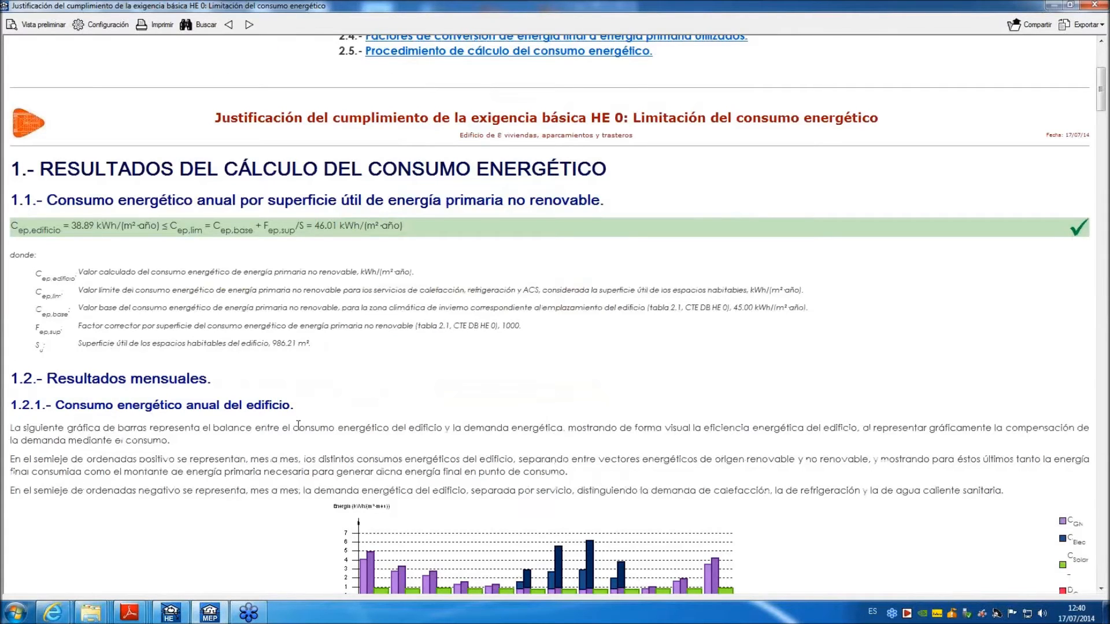
pyautogui.scroll(-20, 298, 425)
pyautogui.scroll(-20, 297, 432)
pyautogui.scroll(-20, 294, 433)
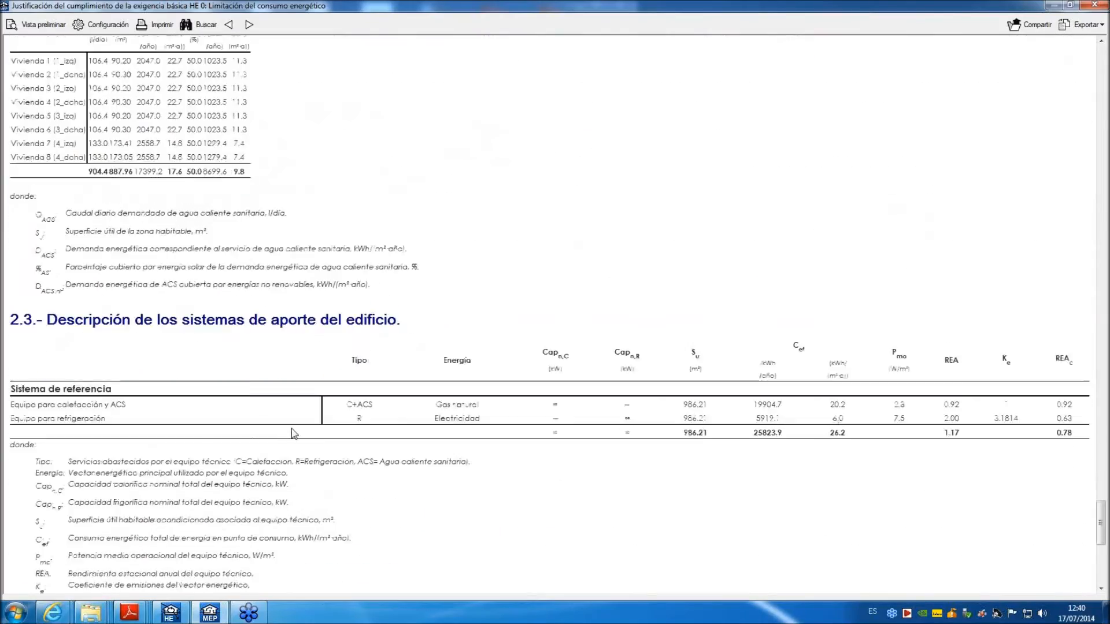
pyautogui.scroll(-1, 293, 433)
# Examine the reference system's service types, energy sources, heating capacity and seasonal efficiencies for the heating/ACS and cooling equipment.
pyautogui.moveTo(11, 368); pyautogui.dragTo(106, 376)
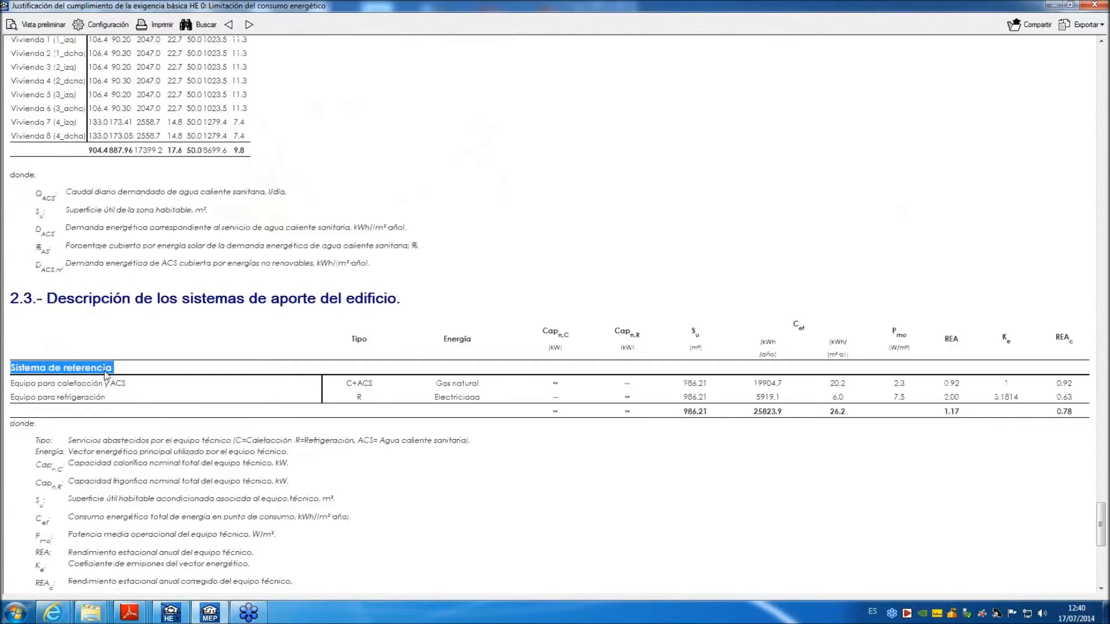
pyautogui.doubleClick(555, 382)
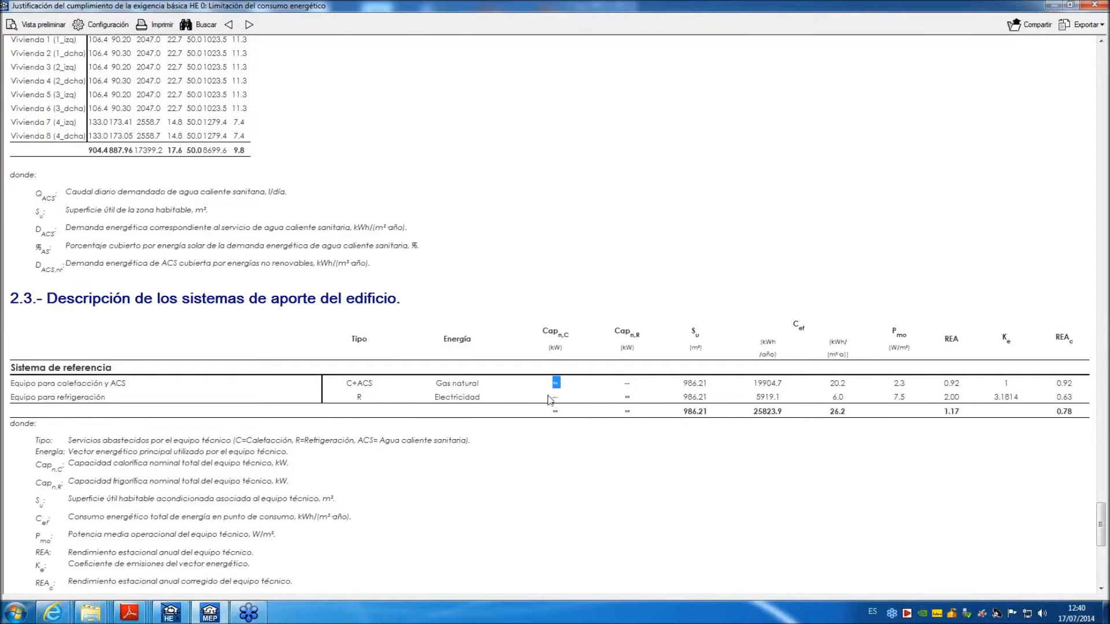
pyautogui.moveTo(49, 368); pyautogui.dragTo(114, 368)
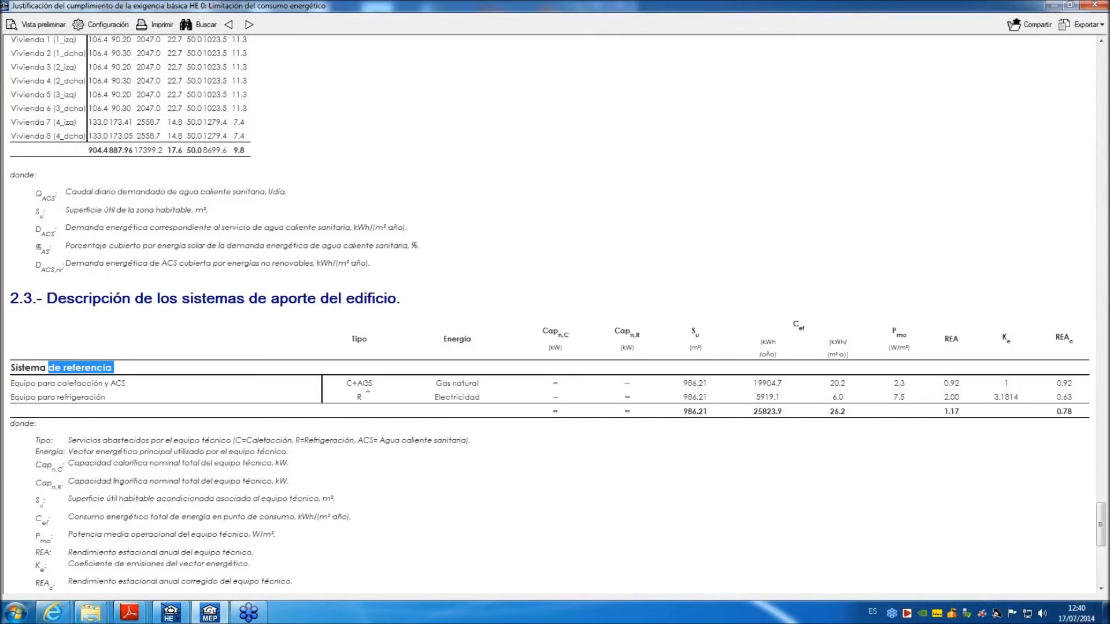
pyautogui.moveTo(345, 383); pyautogui.dragTo(377, 385)
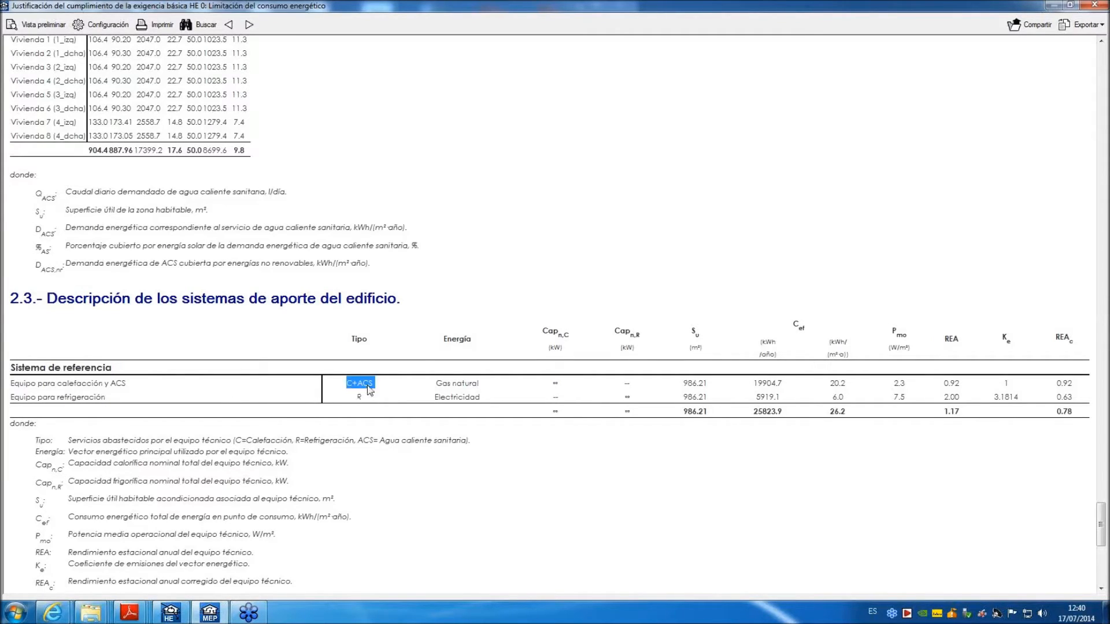
pyautogui.moveTo(437, 384); pyautogui.dragTo(473, 385)
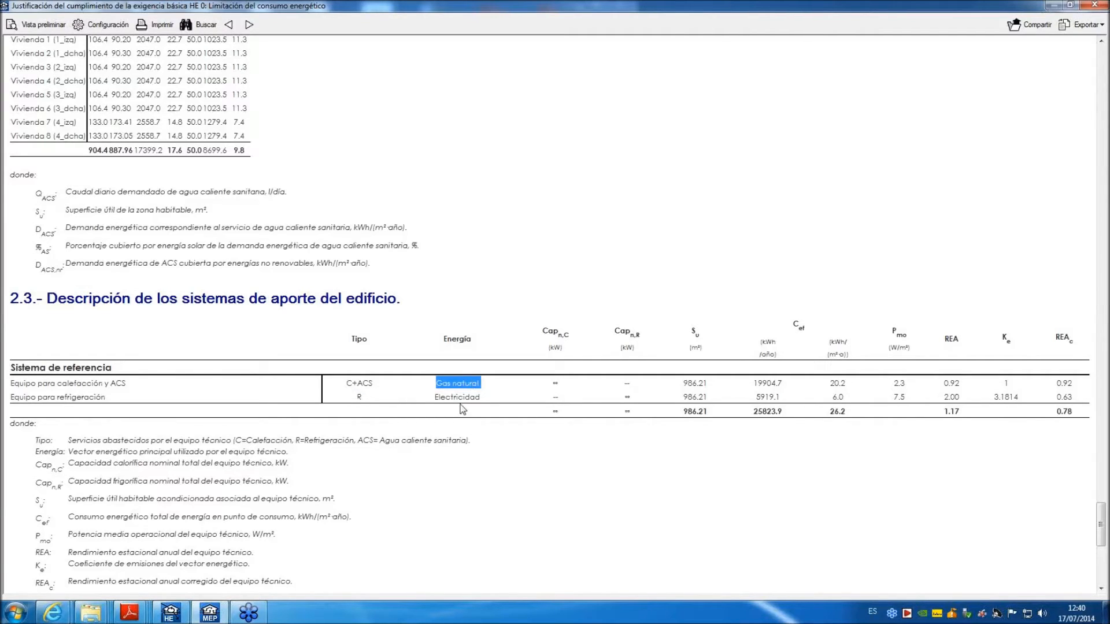
pyautogui.click(946, 385)
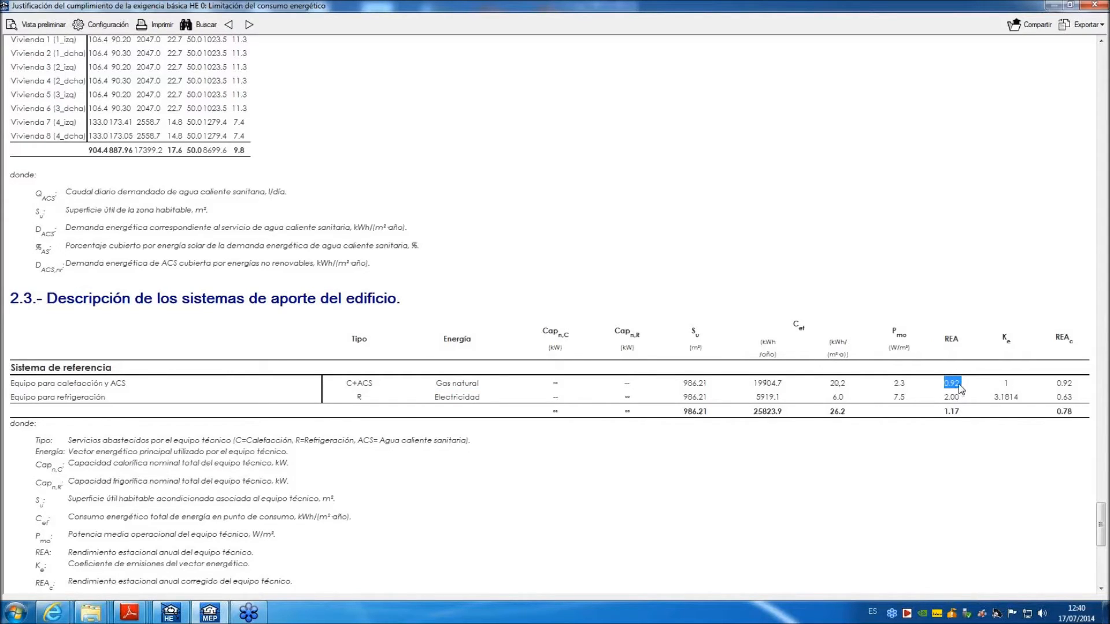
pyautogui.moveTo(483, 383); pyautogui.dragTo(444, 385)
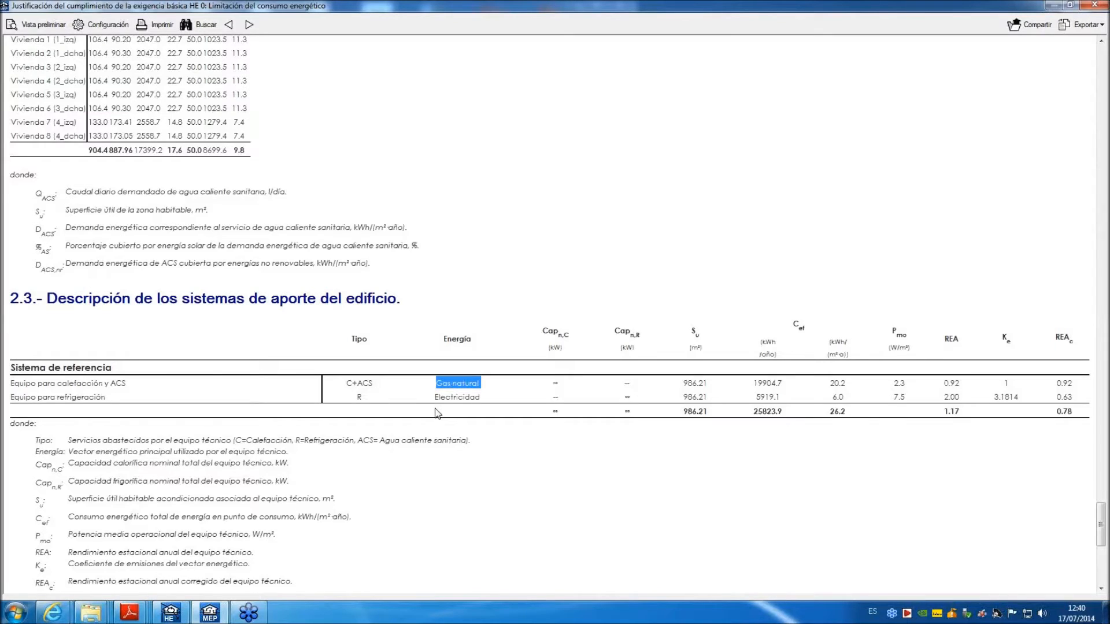
pyautogui.moveTo(434, 398); pyautogui.dragTo(484, 402)
pyautogui.moveTo(942, 396); pyautogui.dragTo(963, 398)
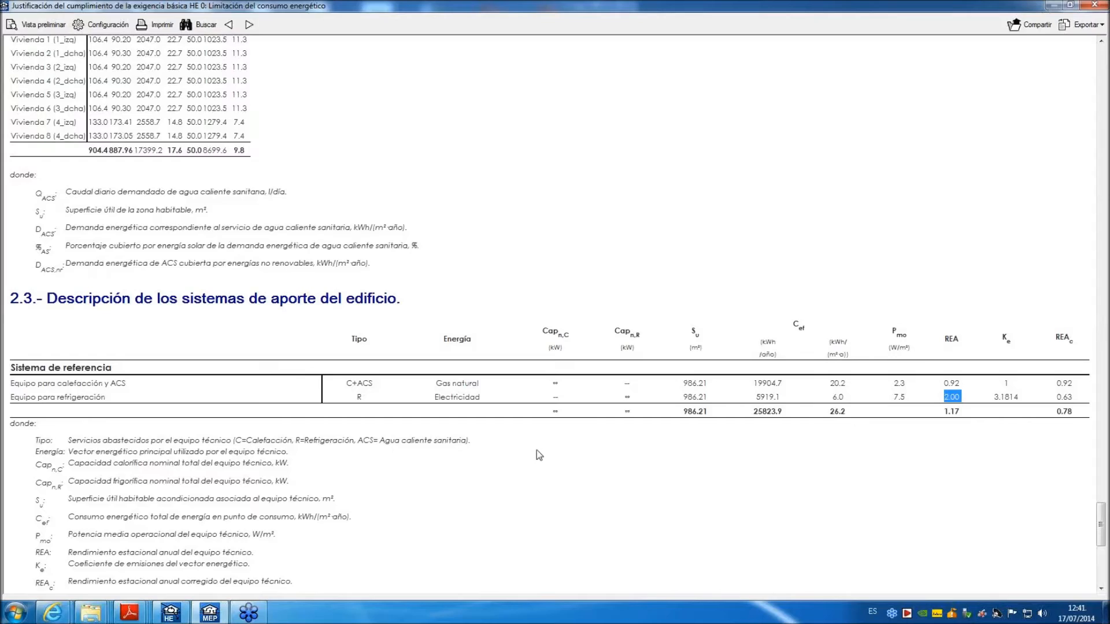
# Go back to section 1.1 of the report and highlight the building's calculated non-renewable primary energy consumption.
pyautogui.scroll(10, 532, 461)
pyautogui.scroll(12, 531, 464)
pyautogui.scroll(12, 531, 467)
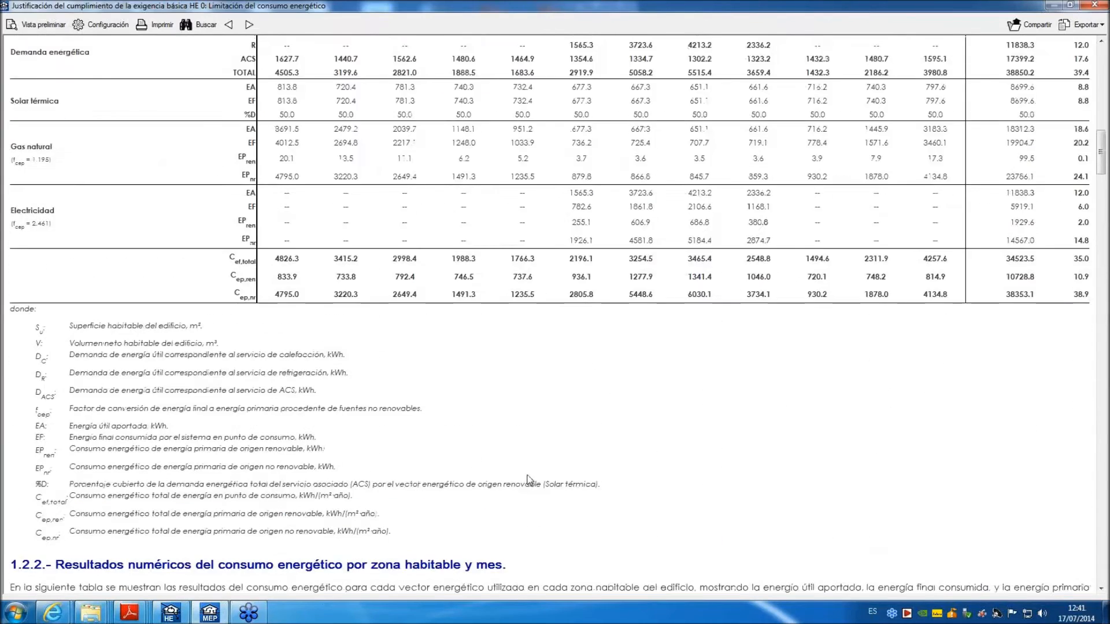
pyautogui.scroll(10, 527, 479)
pyautogui.scroll(6, 261, 326)
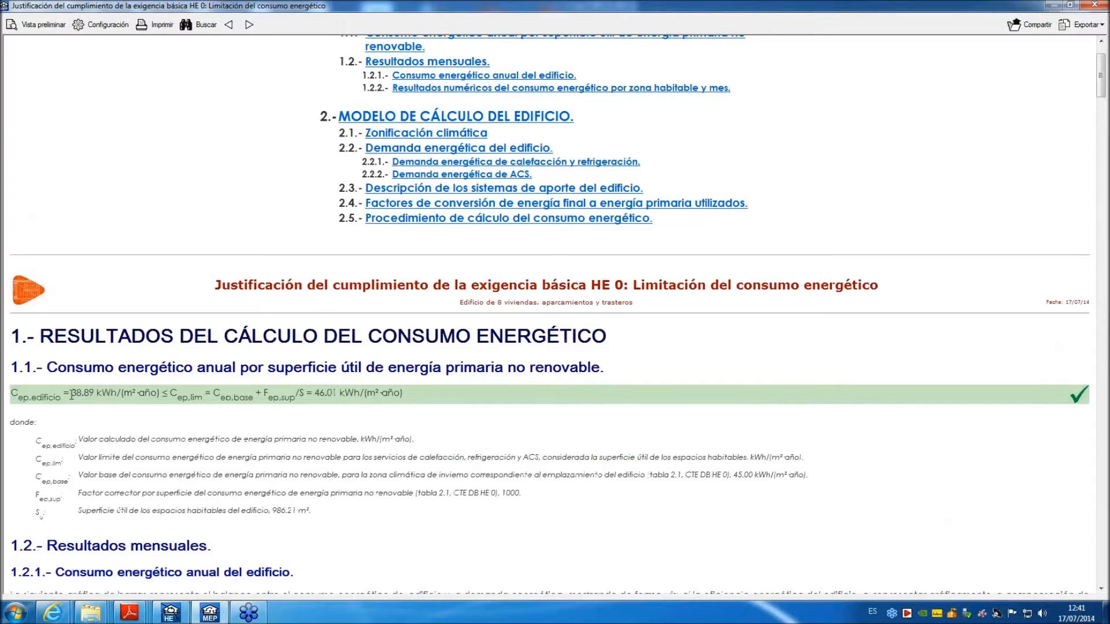
pyautogui.moveTo(71, 395); pyautogui.dragTo(98, 393)
pyautogui.click(138, 418)
# Review the monthly consumption chart and building table in 1.2.1, and the tables for each dwelling in 1.2.2.
pyautogui.scroll(-5, 139, 417)
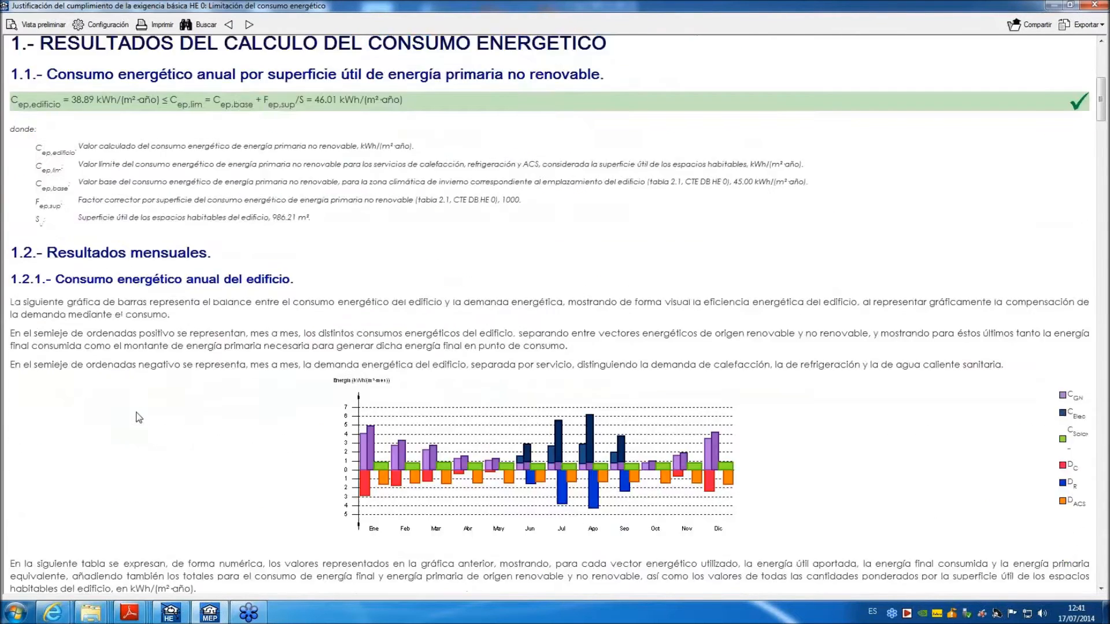
pyautogui.scroll(-2, 138, 417)
pyautogui.scroll(-7, 125, 480)
pyautogui.scroll(6, 121, 471)
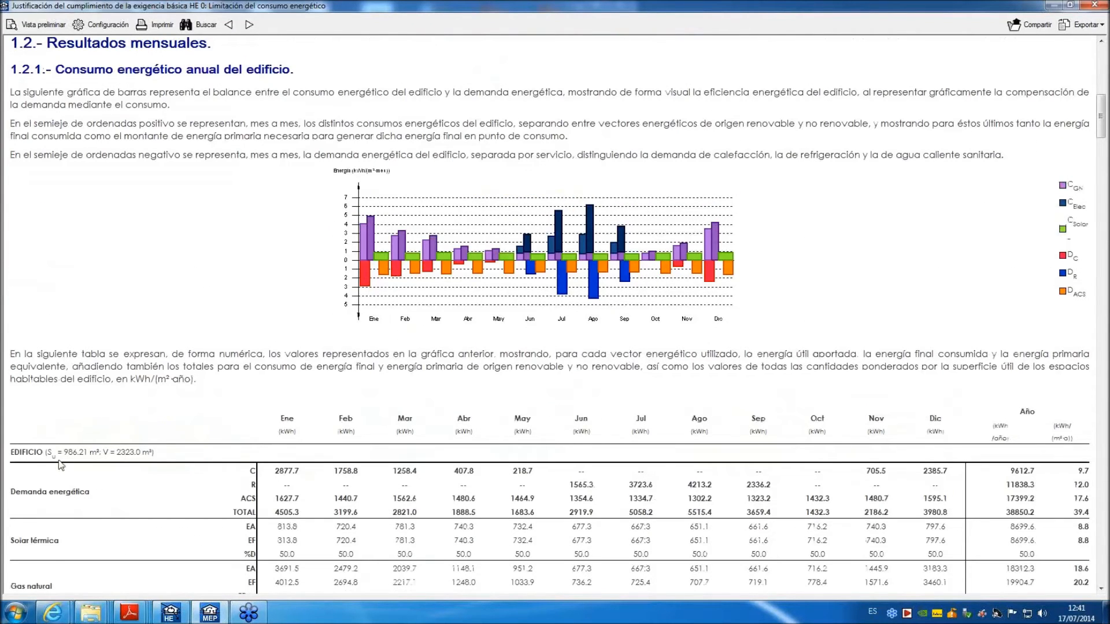
pyautogui.scroll(-8, 99, 453)
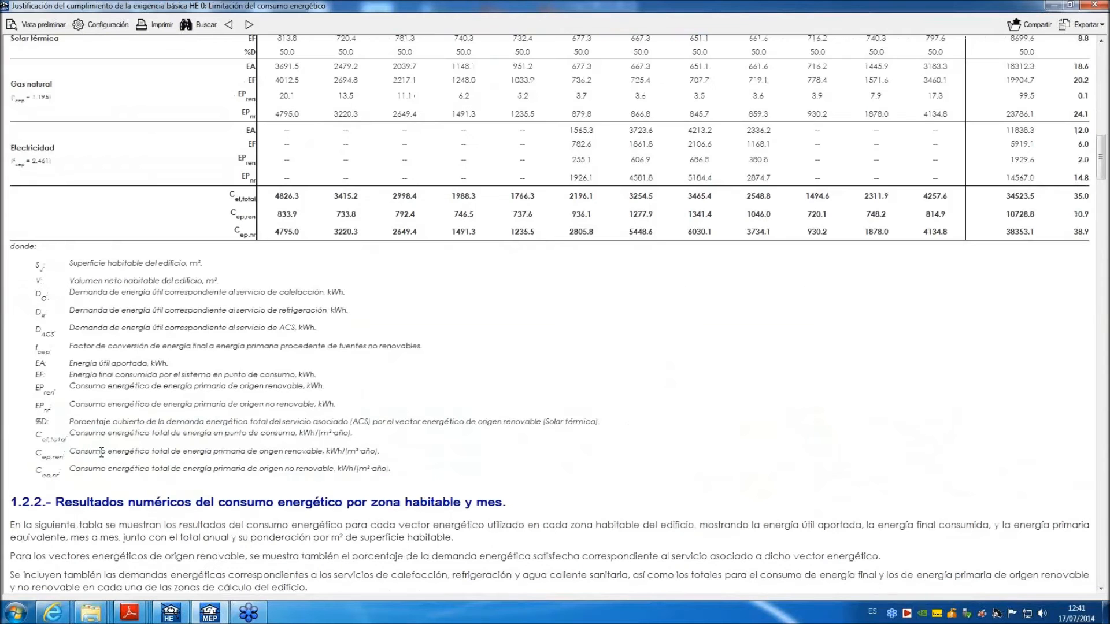
pyautogui.scroll(-8, 101, 452)
pyautogui.scroll(-16, 103, 458)
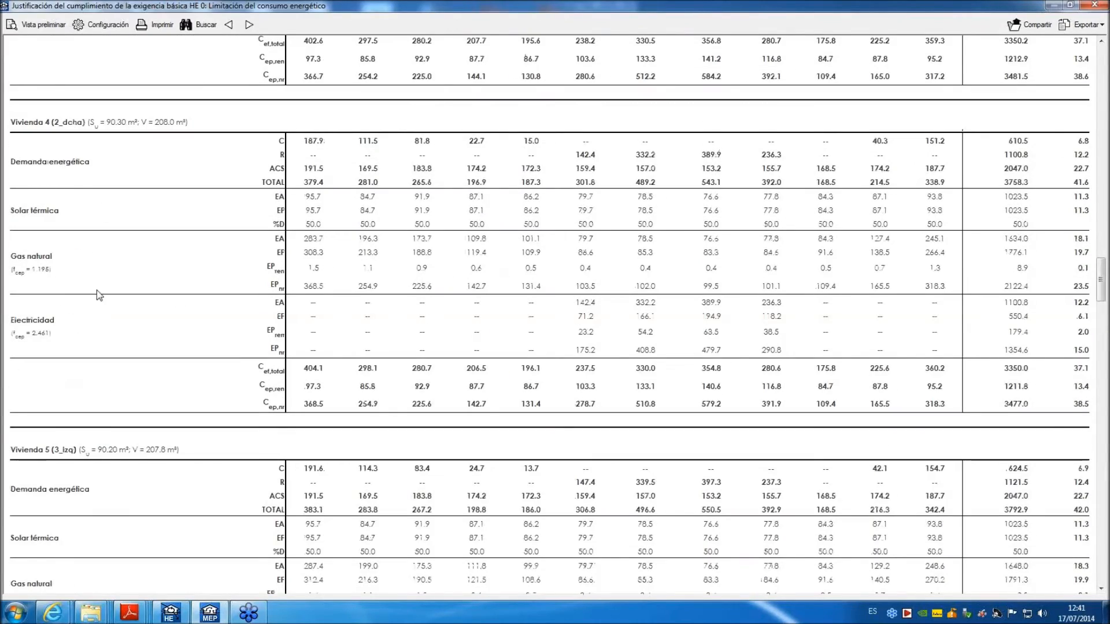
pyautogui.scroll(-15, 100, 296)
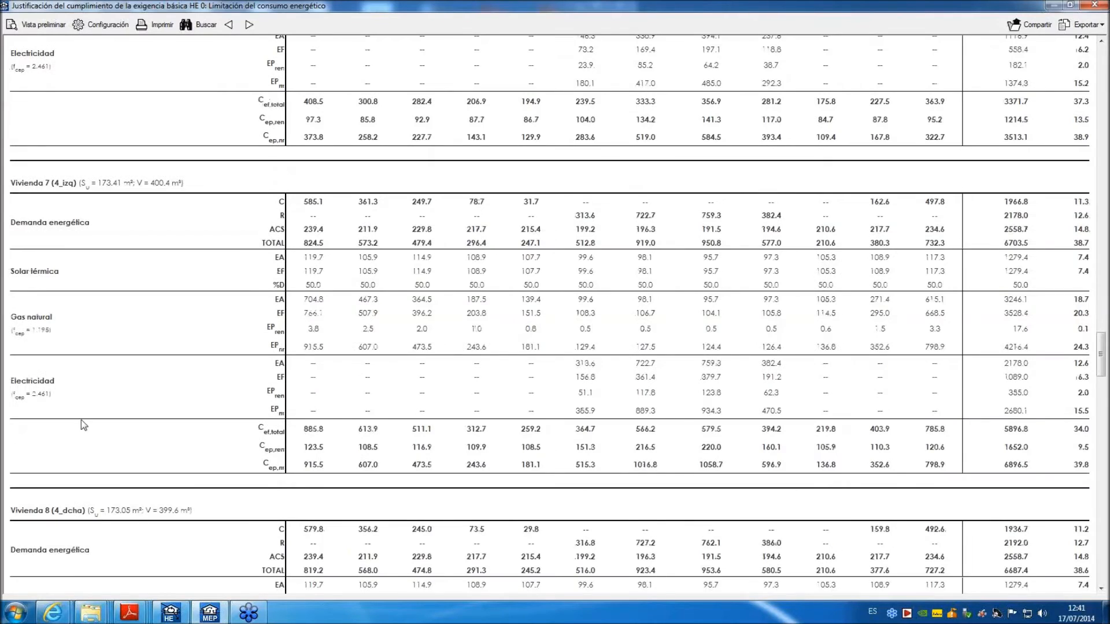
pyautogui.scroll(-11, 84, 425)
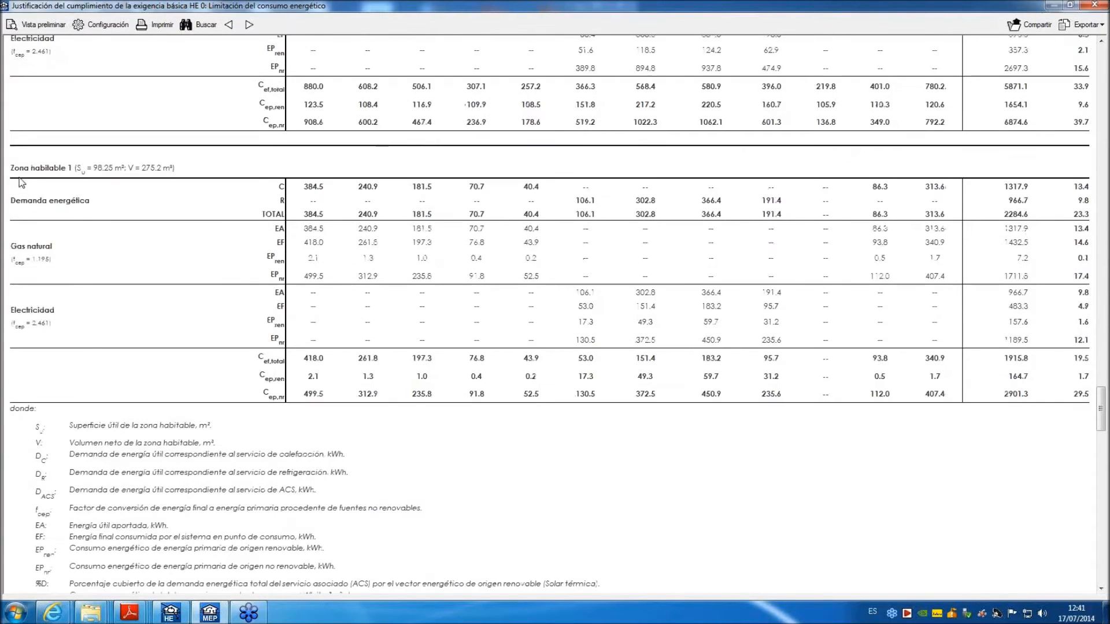
# Check the heating demand figures of Zona habitable 1, look back at Vivienda 8, and close the HE 0 report.
pyautogui.moveTo(12, 170); pyautogui.dragTo(74, 174)
pyautogui.click(48, 201)
pyautogui.moveTo(303, 186); pyautogui.dragTo(325, 190)
pyautogui.scroll(5, 305, 338)
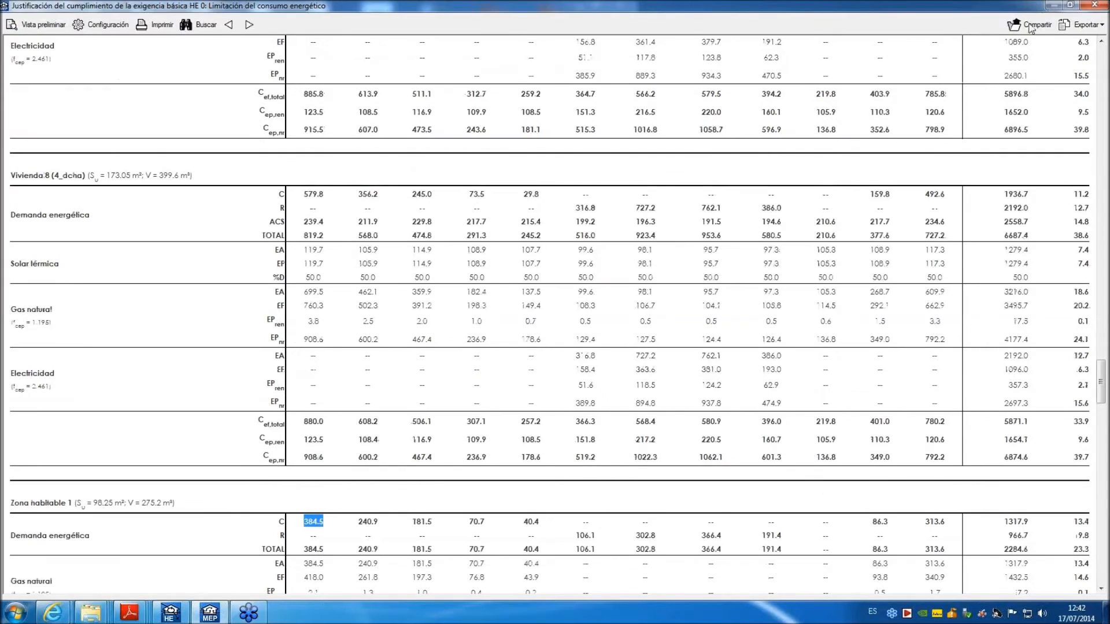
pyautogui.click(1094, 5)
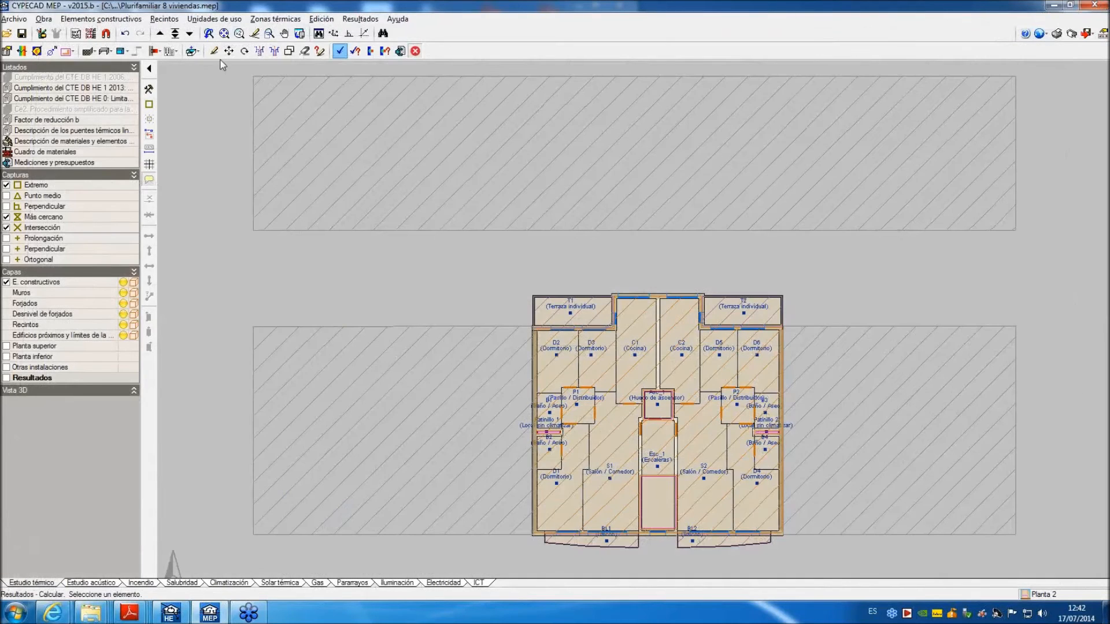
# Open the CTE DB HE 0 settings from the thermal study's general data and place the dialog clear of it.
pyautogui.click(14, 18)
pyautogui.moveTo(78, 16)
pyautogui.moveTo(45, 19)
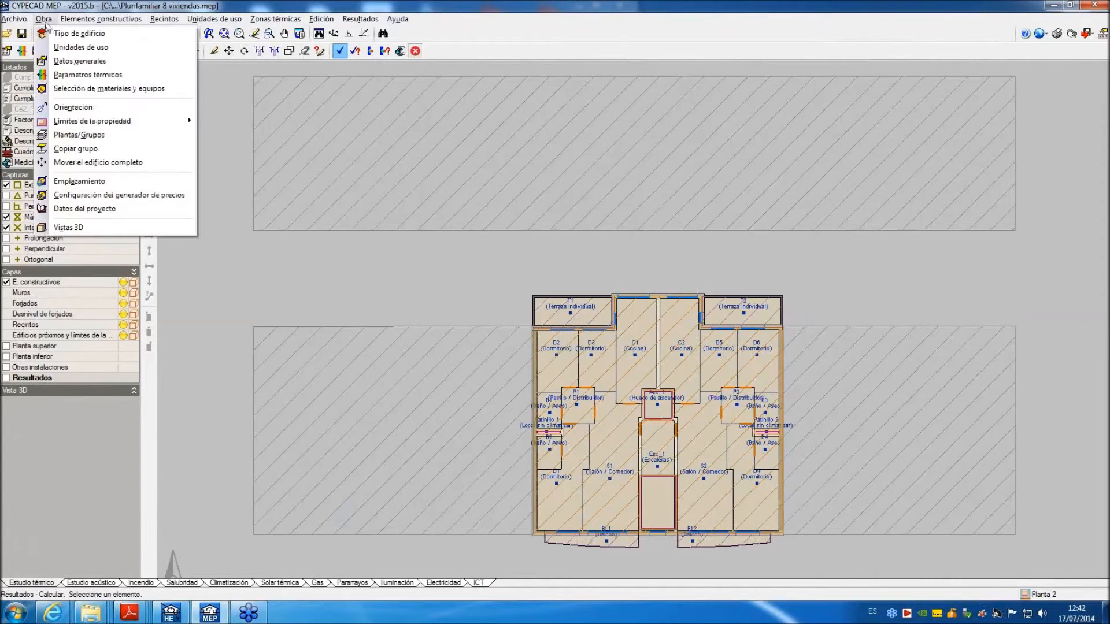
pyautogui.click(64, 61)
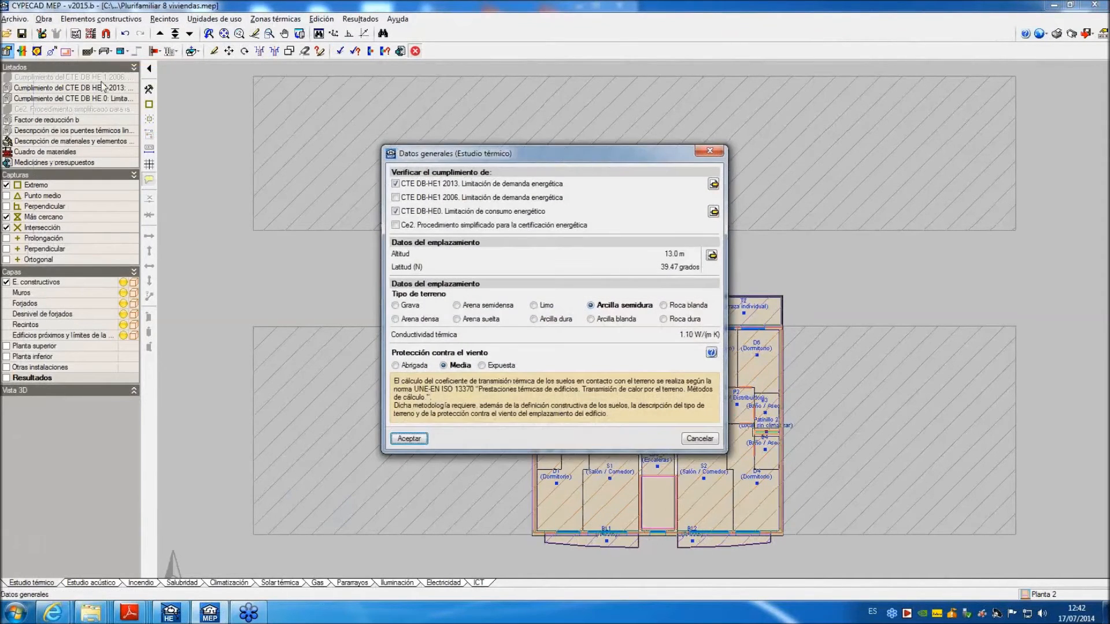
pyautogui.click(713, 211)
pyautogui.moveTo(572, 152); pyautogui.dragTo(898, 62)
# Add a new energy supply system and enable its ACS storage tank.
pyautogui.click(728, 79)
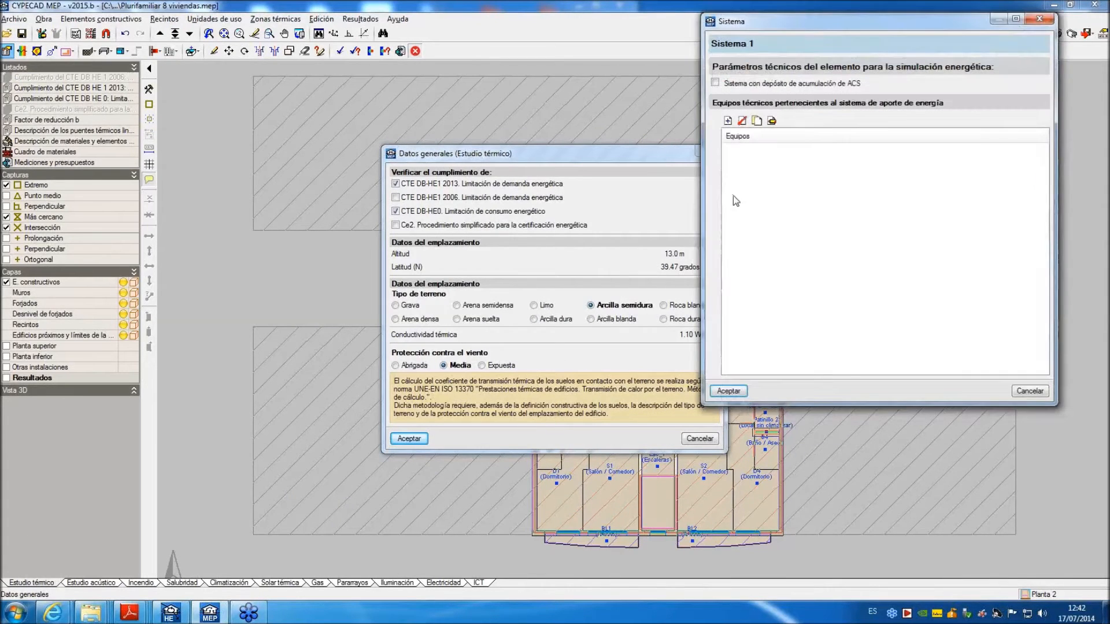
pyautogui.moveTo(745, 15); pyautogui.dragTo(647, 268)
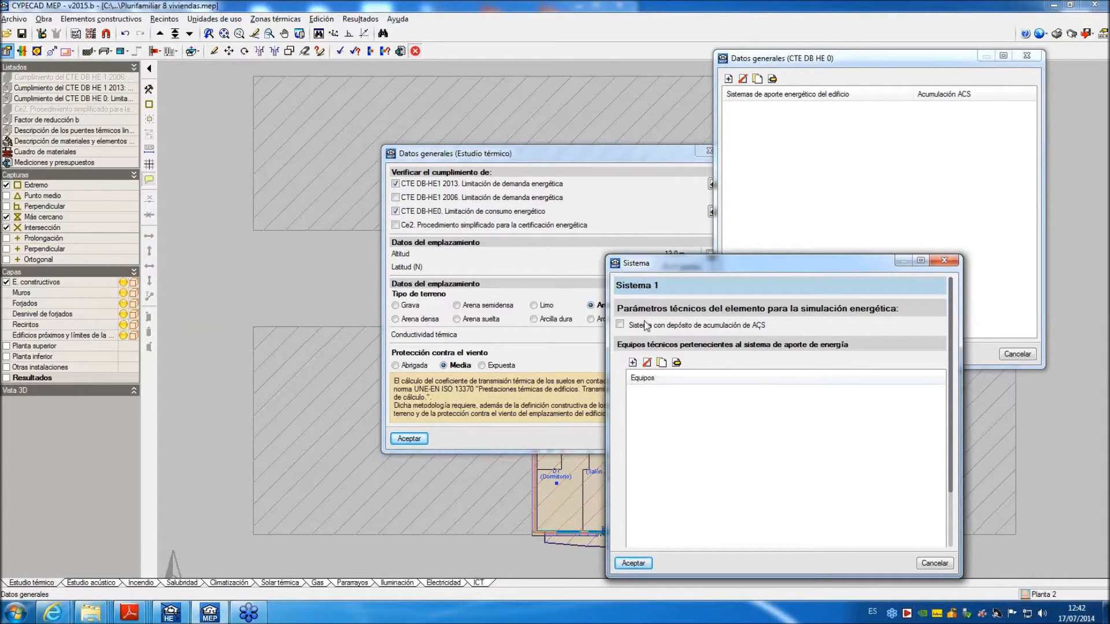
pyautogui.click(620, 325)
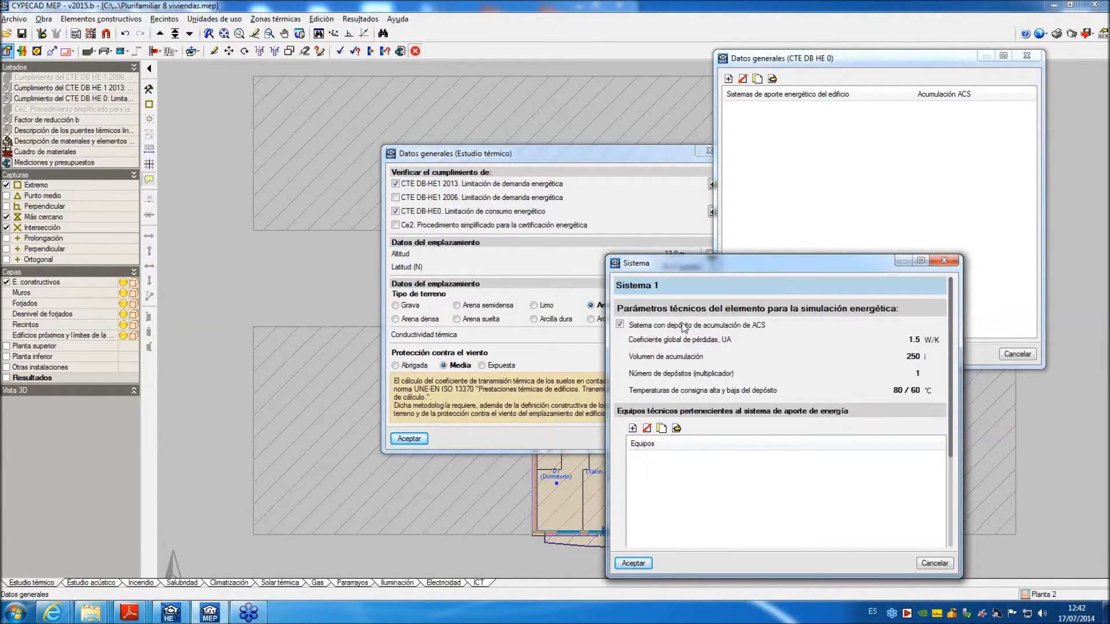
# Add equipment to Sistema 1, enable cooling (Refrigeración) alongside heating and ACS, and choose Electricidad as its energy vector.
pyautogui.click(633, 428)
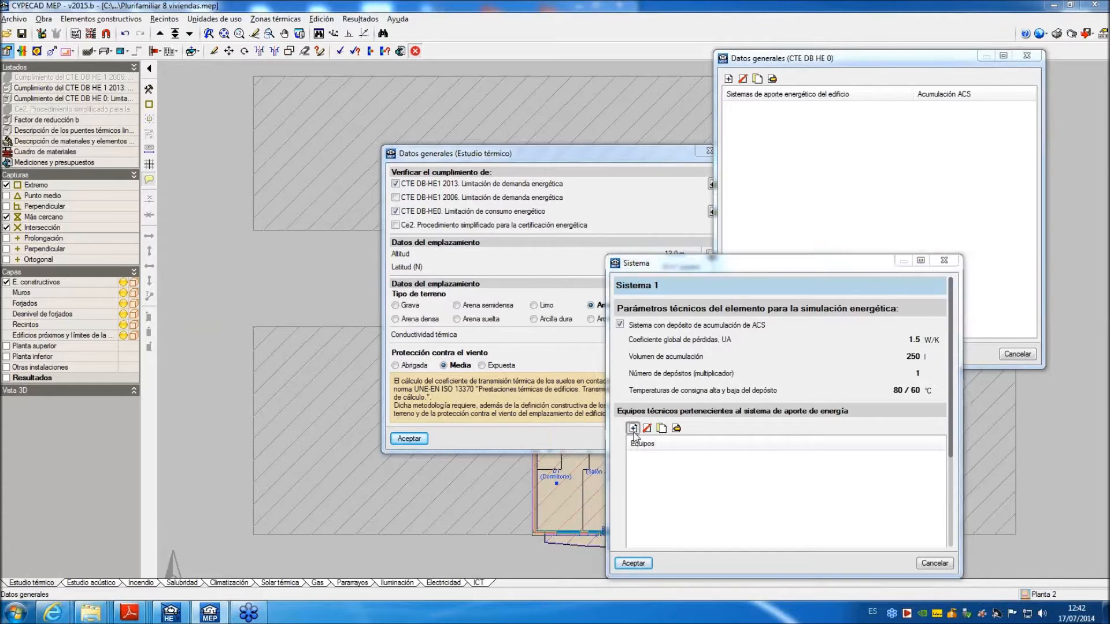
pyautogui.moveTo(714, 217); pyautogui.dragTo(289, 143)
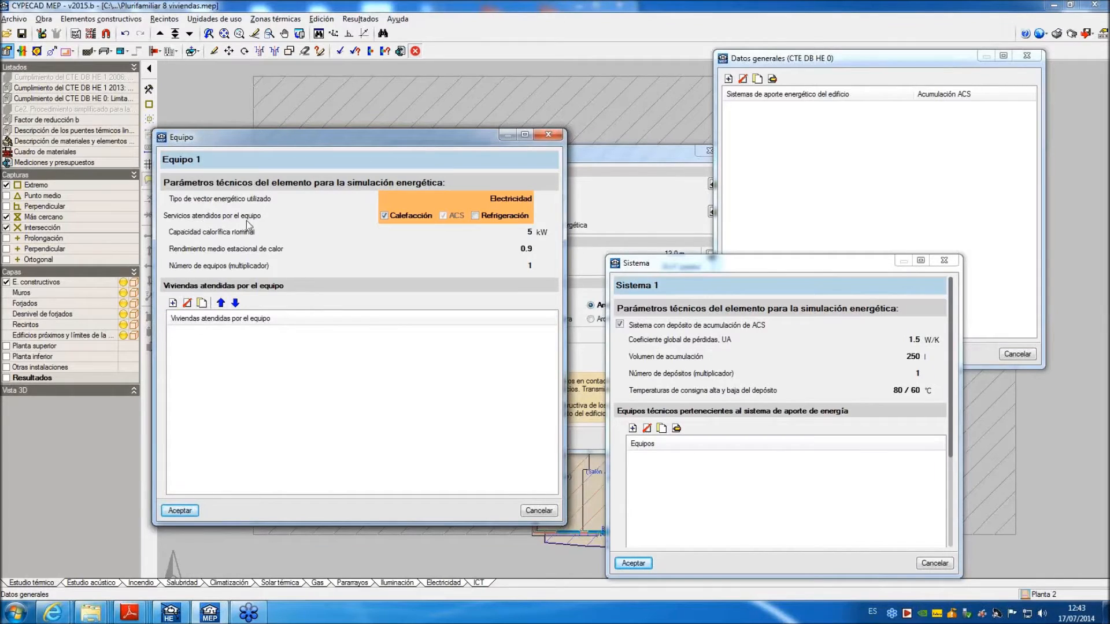
pyautogui.click(475, 215)
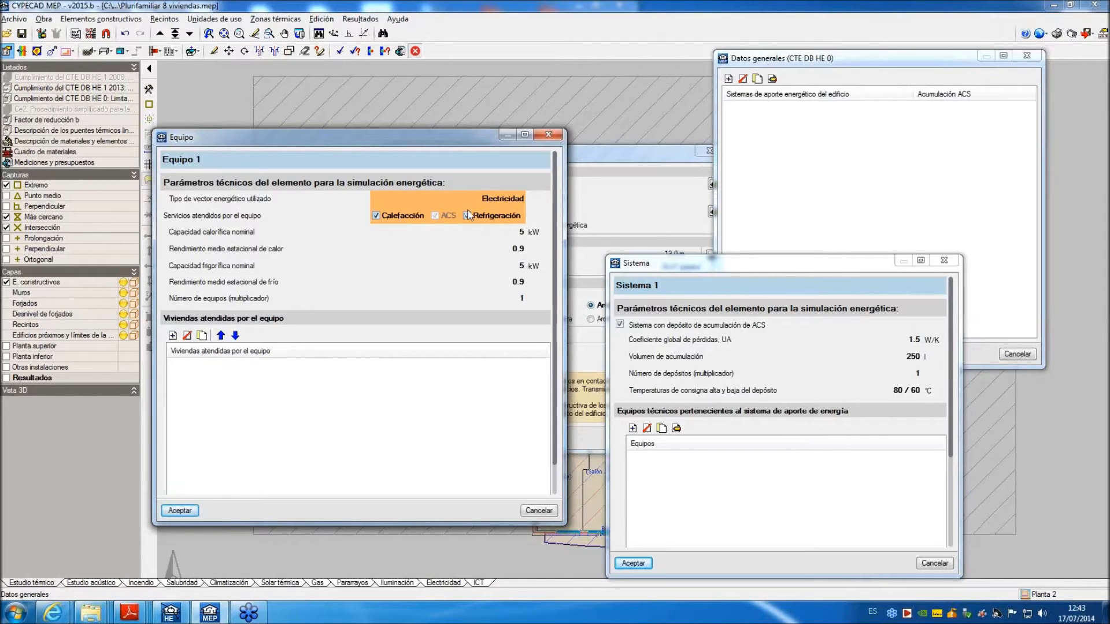
pyautogui.click(507, 248)
pyautogui.click(489, 204)
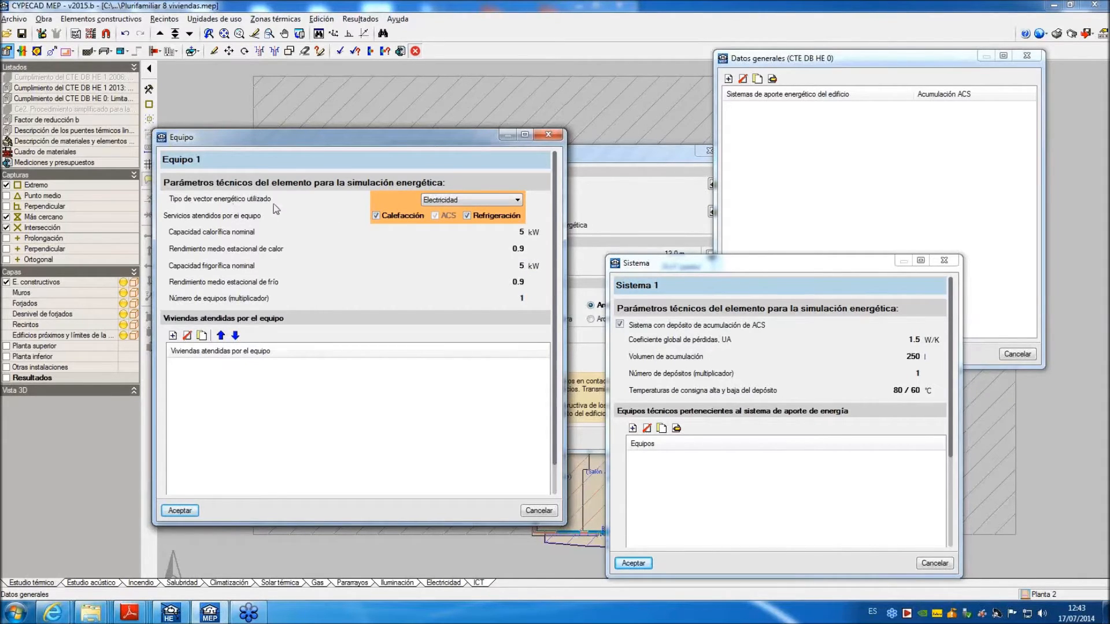
pyautogui.click(476, 200)
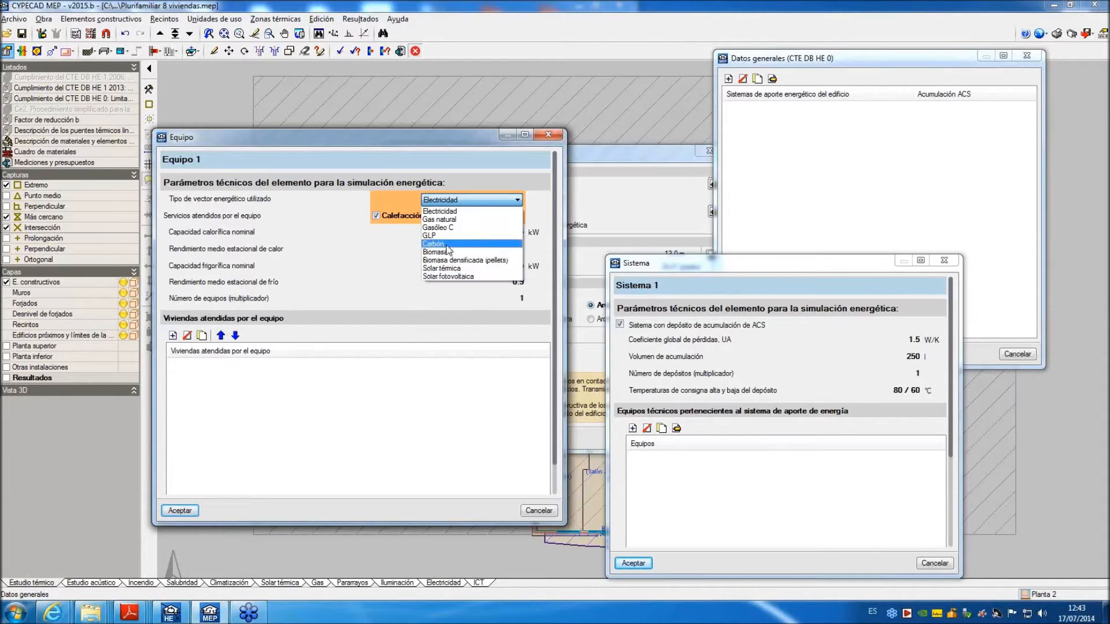
pyautogui.click(440, 211)
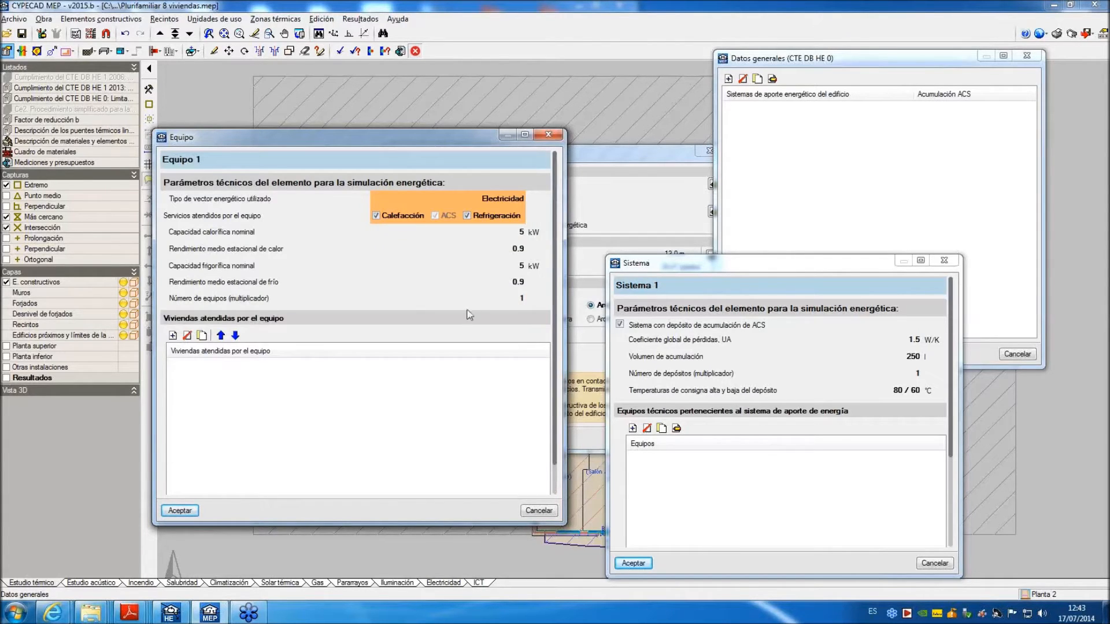
# Check the equipment's multiplier field and add 1_izq as a dwelling it serves, showing the available dwellings.
pyautogui.click(512, 300)
pyautogui.moveTo(503, 298); pyautogui.dragTo(528, 304)
pyautogui.click(173, 335)
pyautogui.click(205, 365)
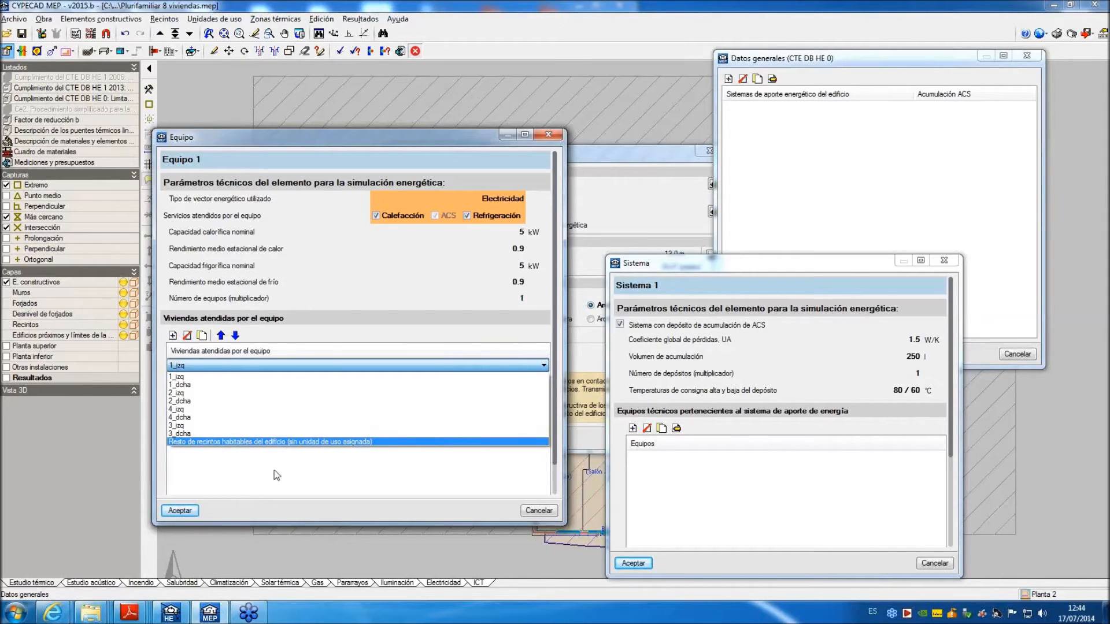
# Switch to Adobe Reader to check section 1.1 of Pluri_HE 1.pdf and Pluri_HE 0 _sin_sist.pdf, and return to CYPECAD MEP.
pyautogui.click(140, 618)
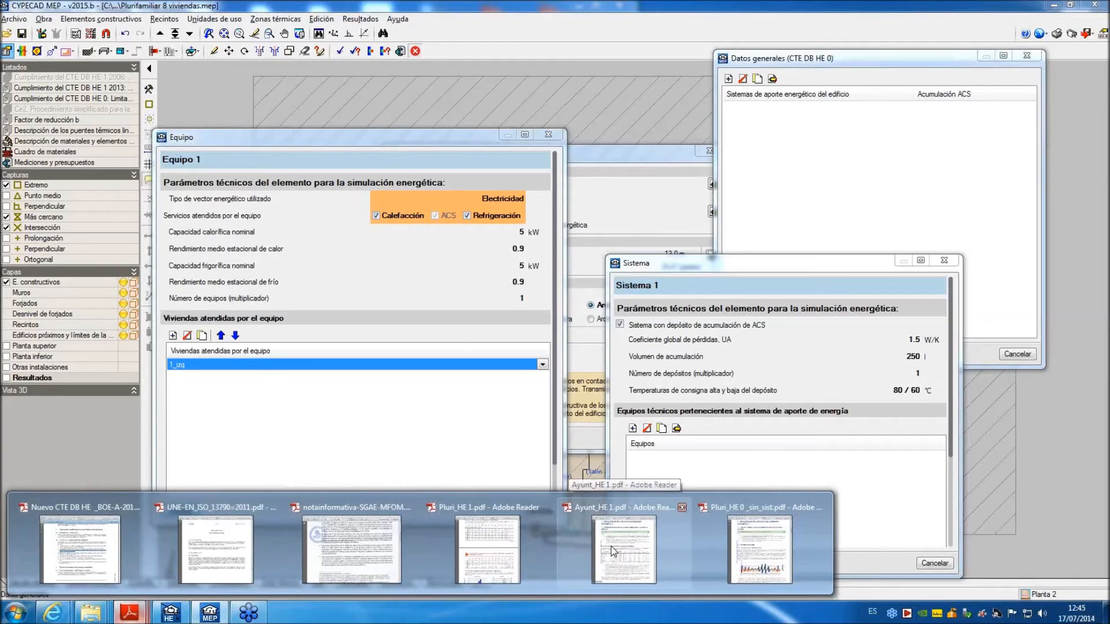
pyautogui.click(546, 543)
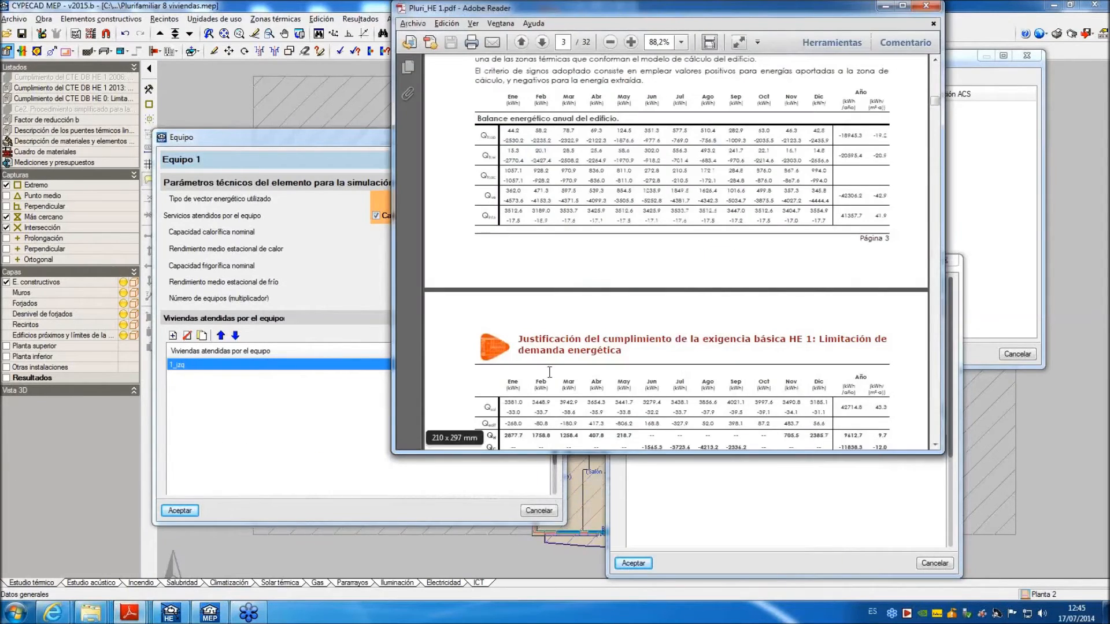
pyautogui.doubleClick(777, 13)
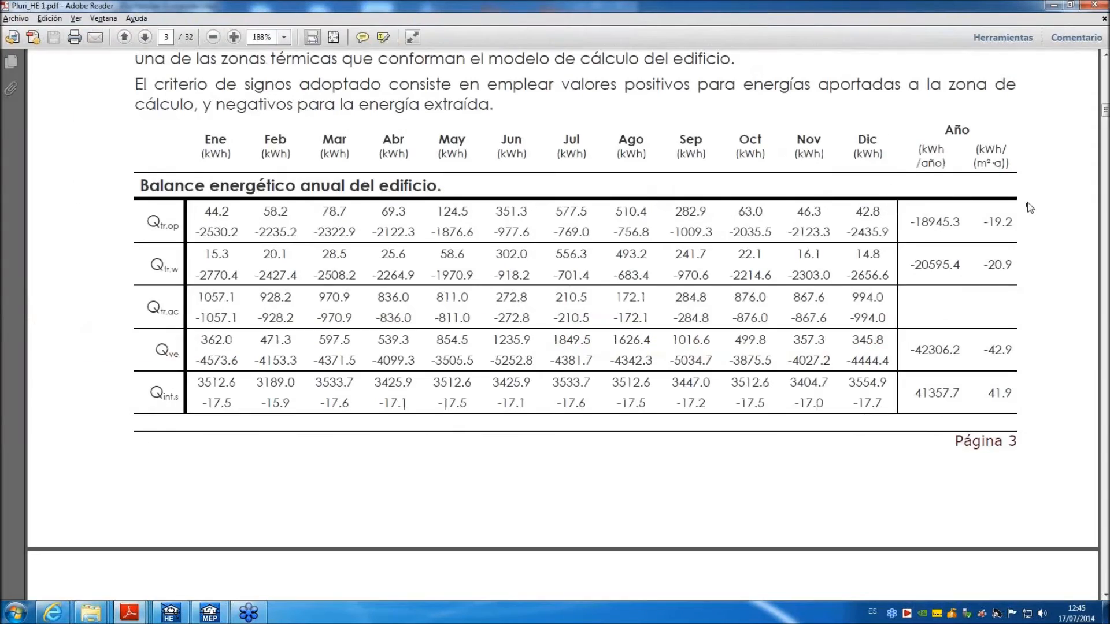
pyautogui.moveTo(1105, 109); pyautogui.dragTo(1105, 84)
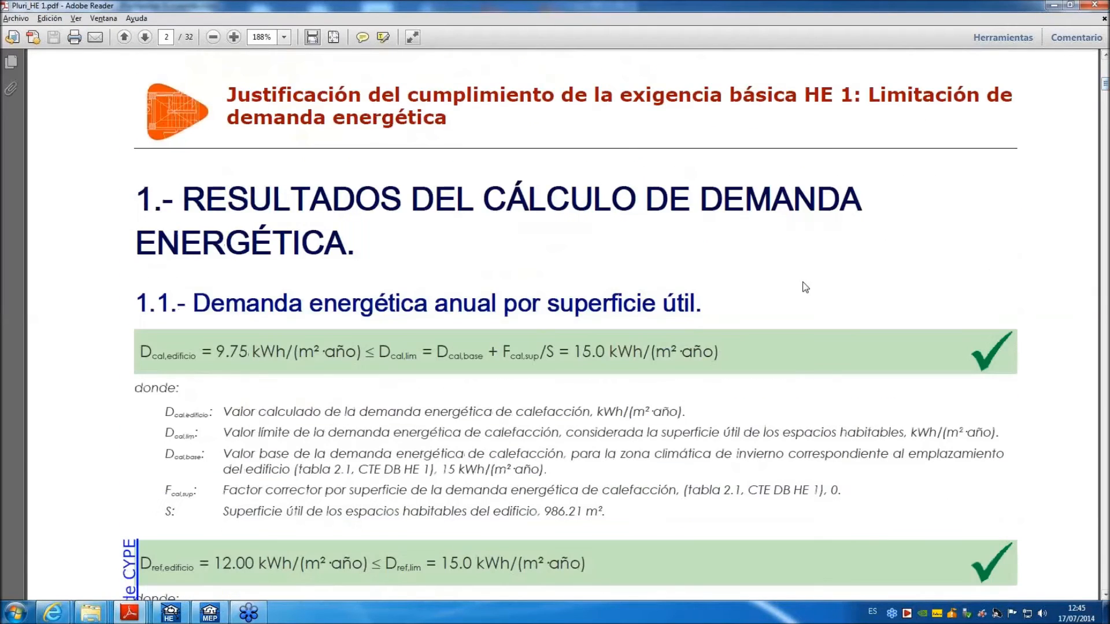
pyautogui.click(130, 612)
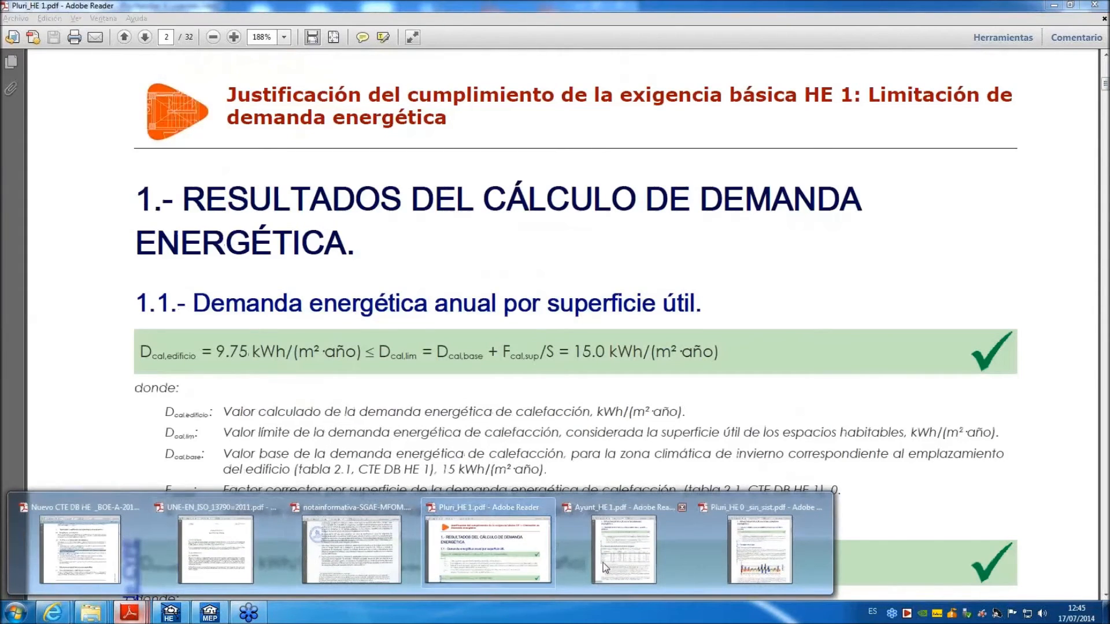
pyautogui.click(746, 557)
pyautogui.scroll(-1, 391, 332)
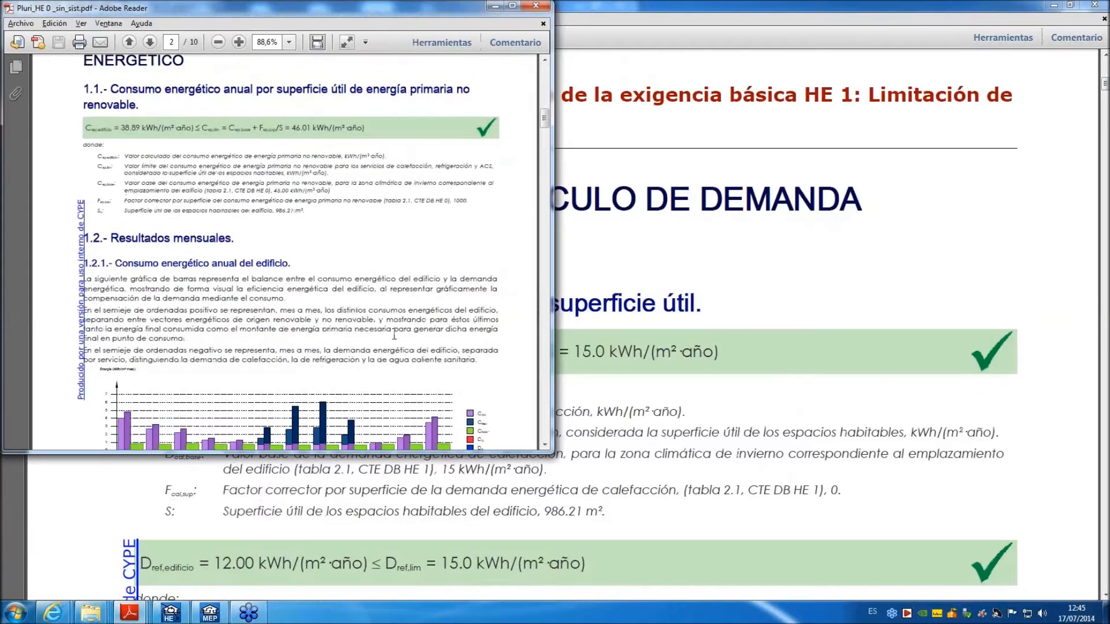
pyautogui.click(210, 613)
# Discard the new equipment and system, and close the HE 0 and thermal study general data without saving.
pyautogui.click(548, 134)
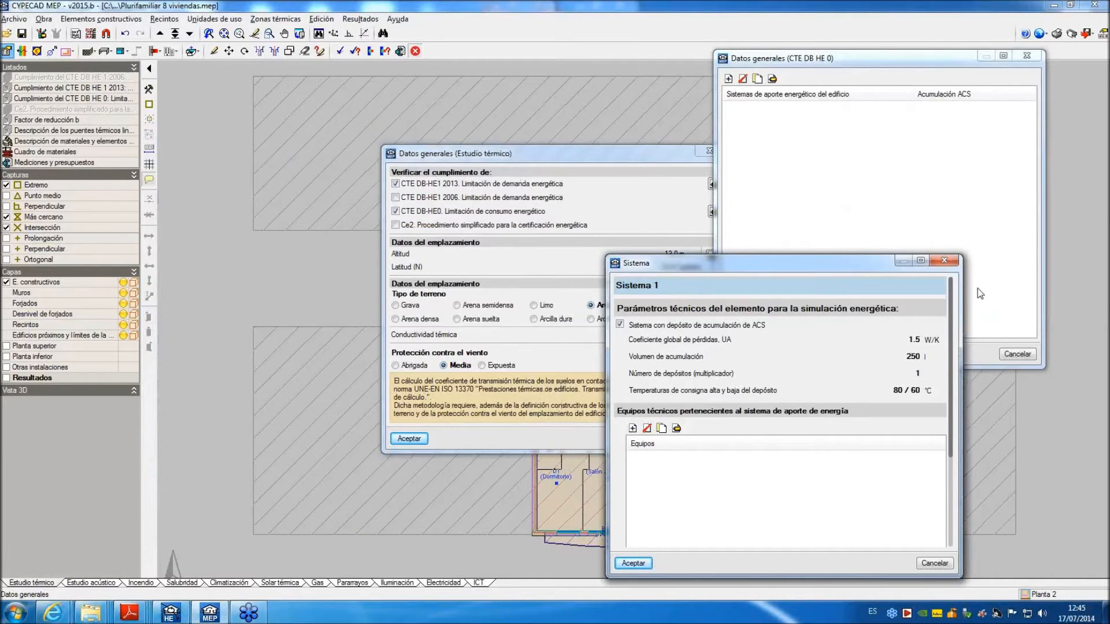
pyautogui.click(944, 261)
pyautogui.click(1037, 58)
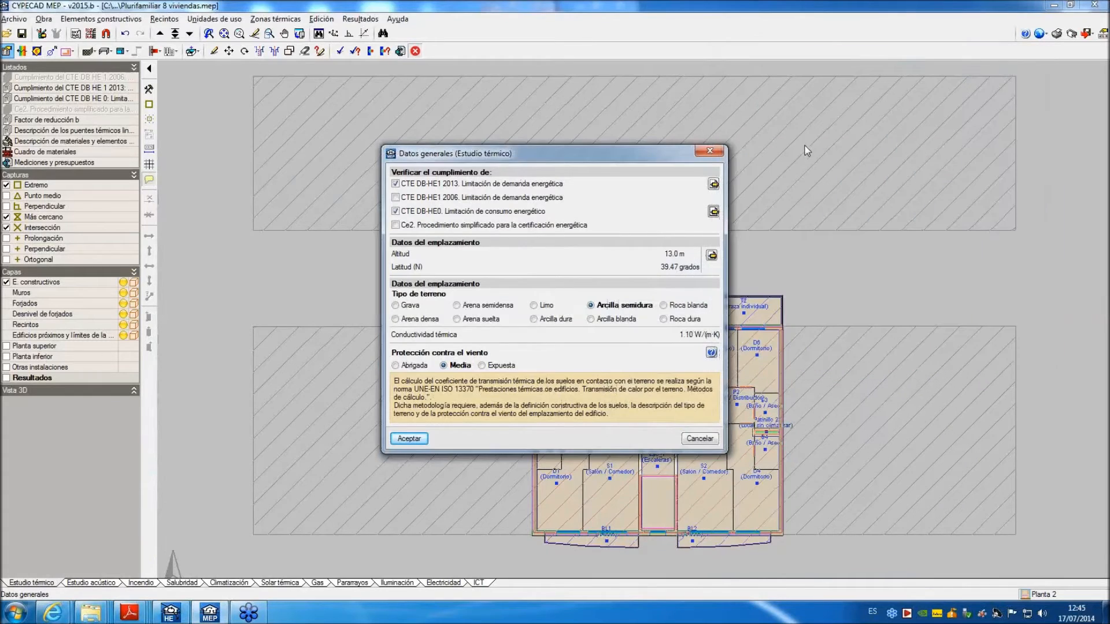
pyautogui.click(709, 151)
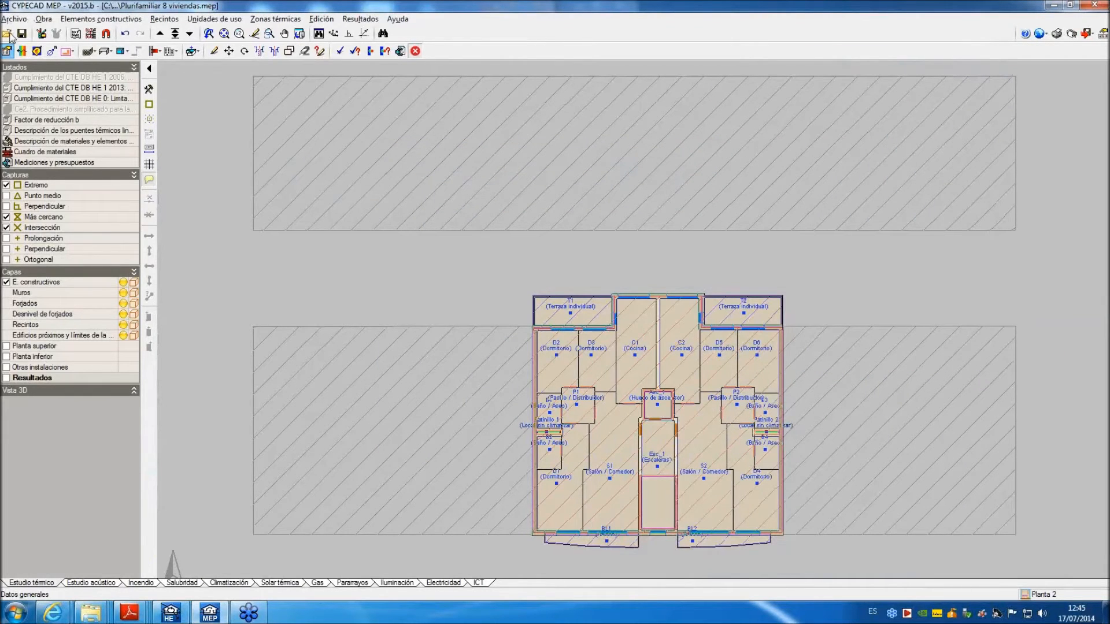
# Open the HE 0 energy consumption report and examine the building's calculated consumption against the limit in section 1.1.
pyautogui.click(355, 51)
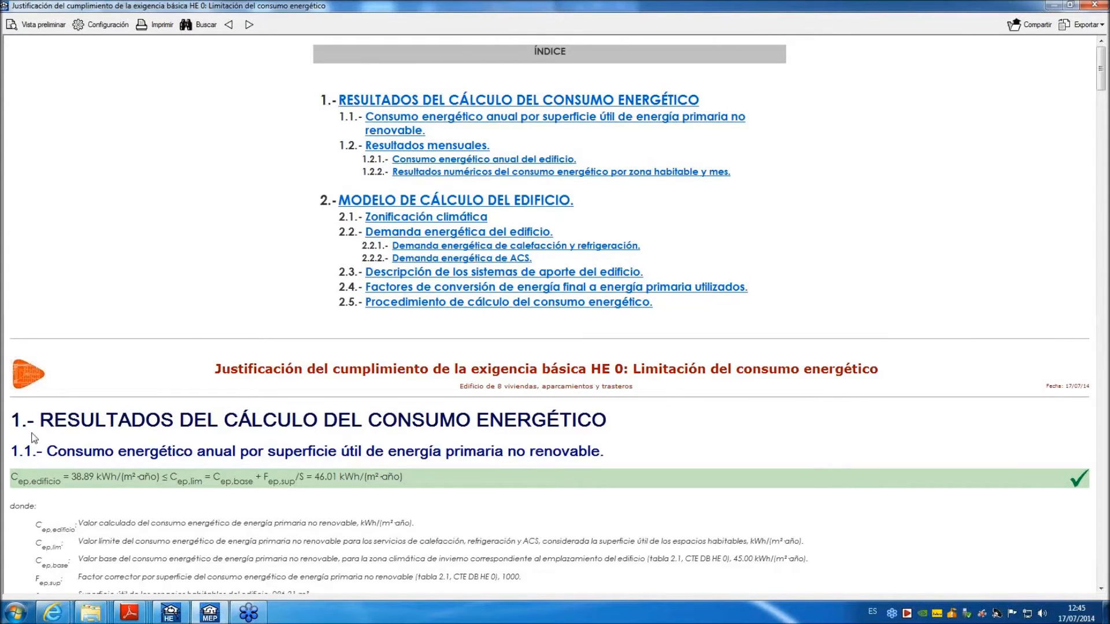
pyautogui.moveTo(12, 481); pyautogui.dragTo(331, 497)
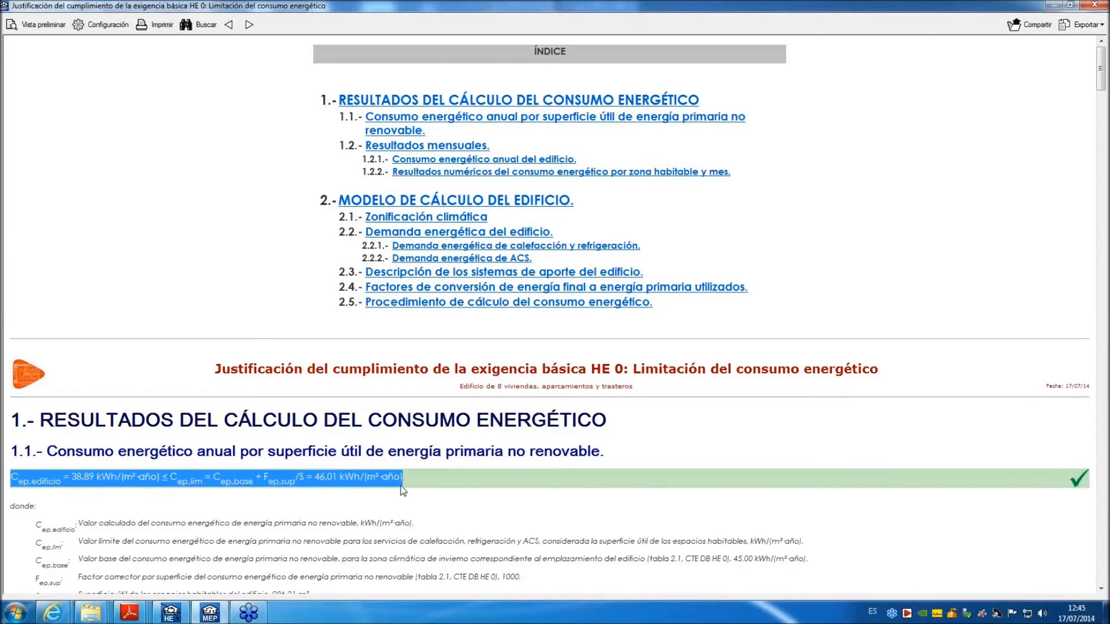
pyautogui.scroll(-6, 184, 300)
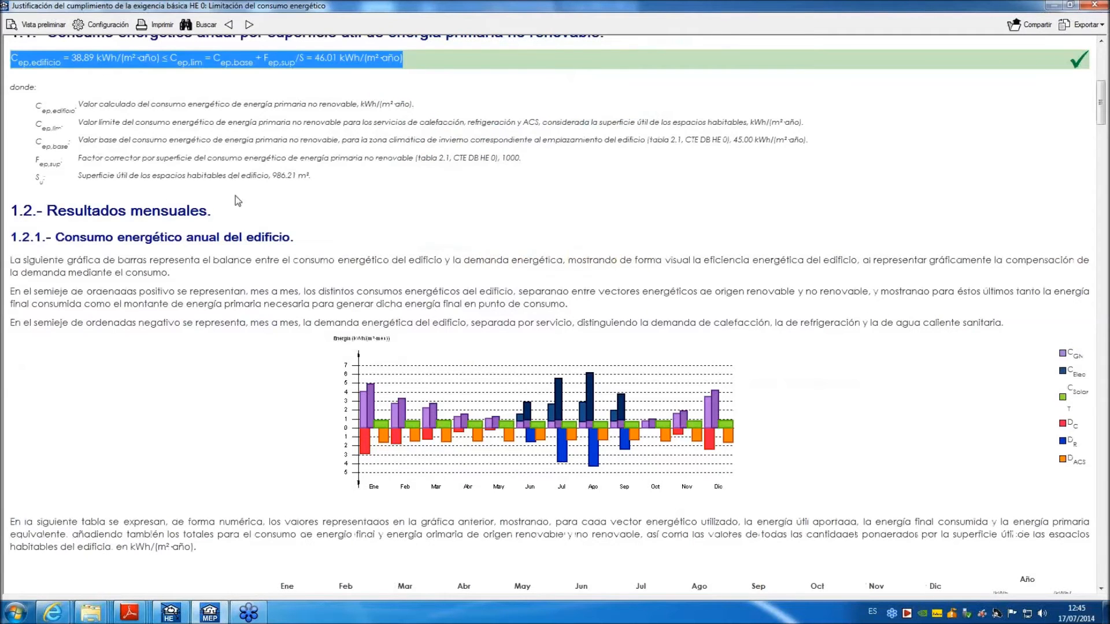
pyautogui.scroll(3, 237, 241)
pyautogui.click(72, 227)
pyautogui.doubleClick(72, 226)
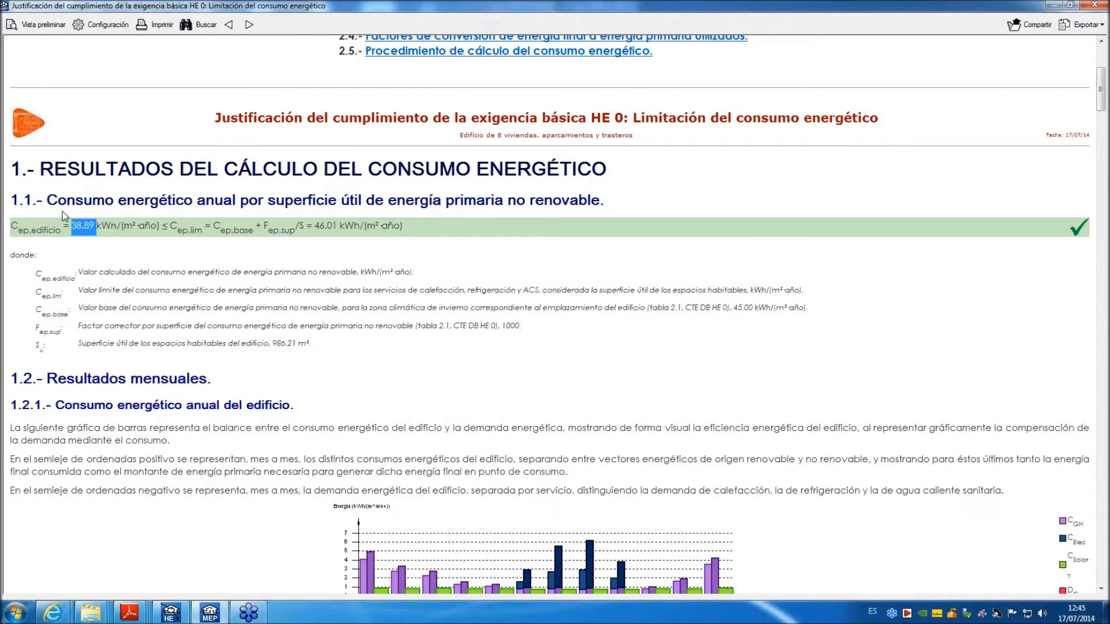
# Highlight the non-renewable primary energy wording in heading 1.1 and glance at the monthly consumption results below it.
pyautogui.moveTo(49, 199); pyautogui.dragTo(545, 202)
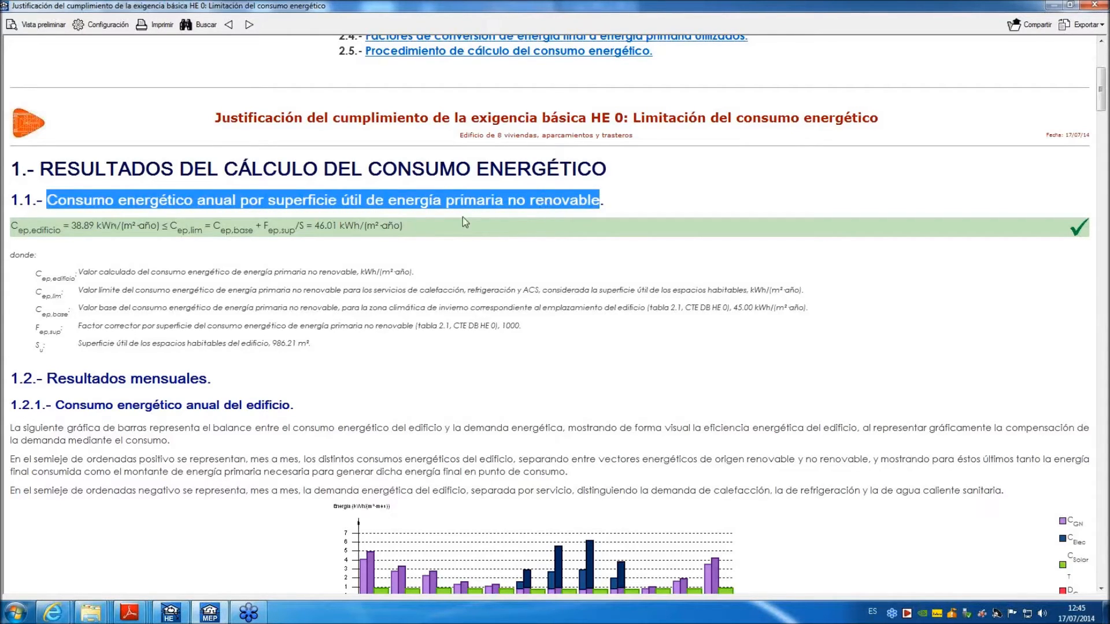
pyautogui.moveTo(385, 199); pyautogui.dragTo(565, 202)
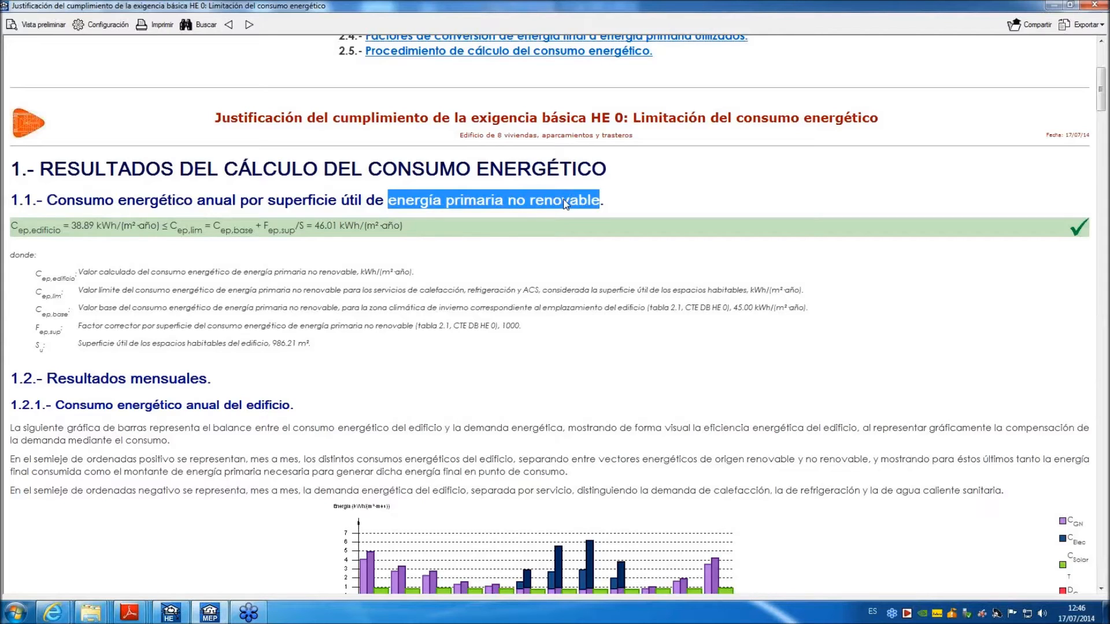
pyautogui.scroll(-3, 367, 290)
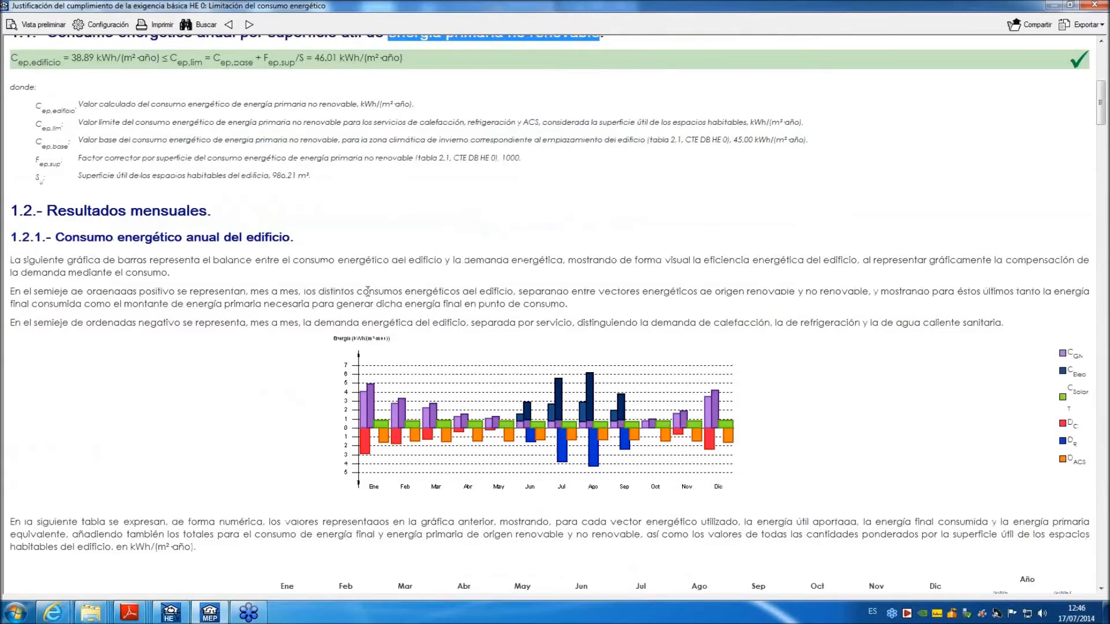
pyautogui.scroll(-5, 245, 297)
pyautogui.scroll(8, 261, 321)
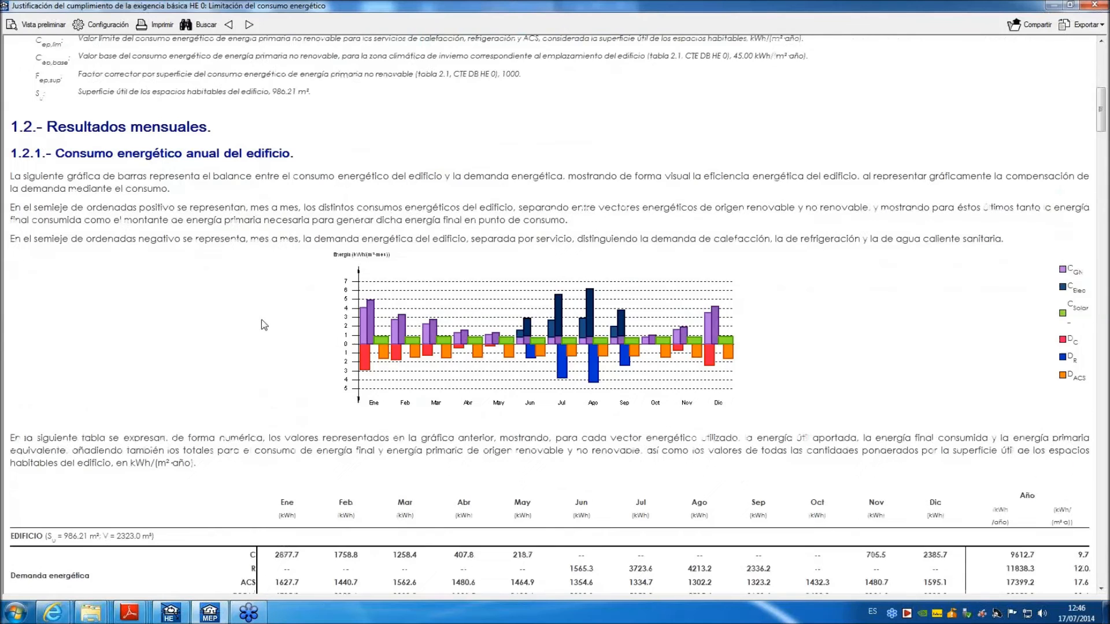
# Examine the consumption limit in section 1.1 and highlight "energía primaria" in its heading.
pyautogui.click(349, 209)
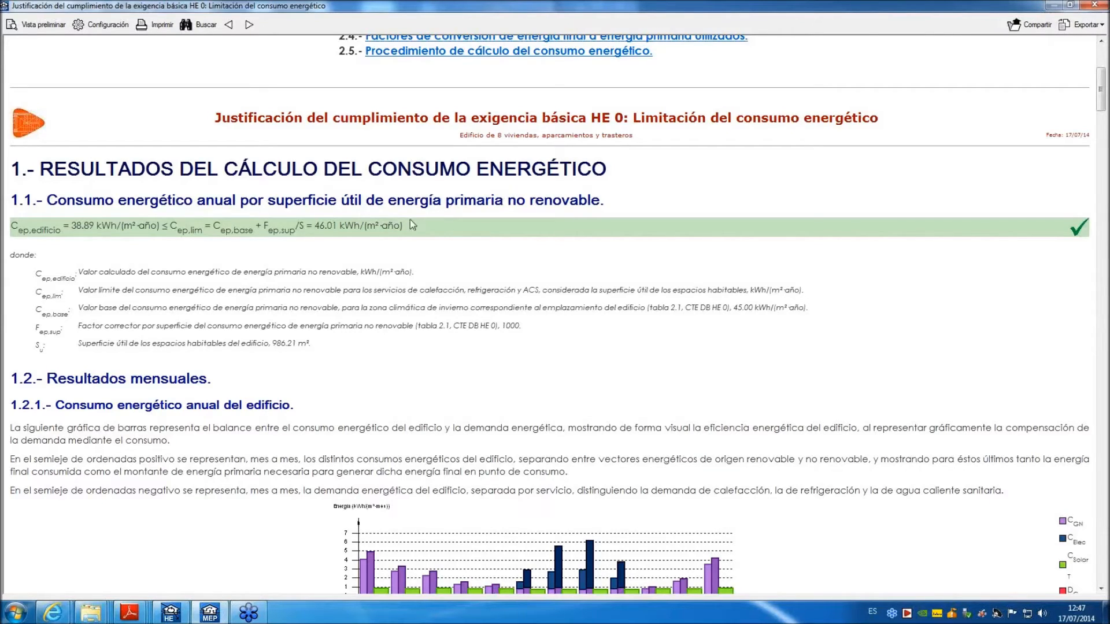
pyautogui.moveTo(339, 227)
pyautogui.mouseDown()
pyautogui.moveTo(358, 230)
pyautogui.moveTo(343, 233)
pyautogui.mouseUp()
pyautogui.click(340, 225)
pyautogui.moveTo(387, 199); pyautogui.dragTo(488, 201)
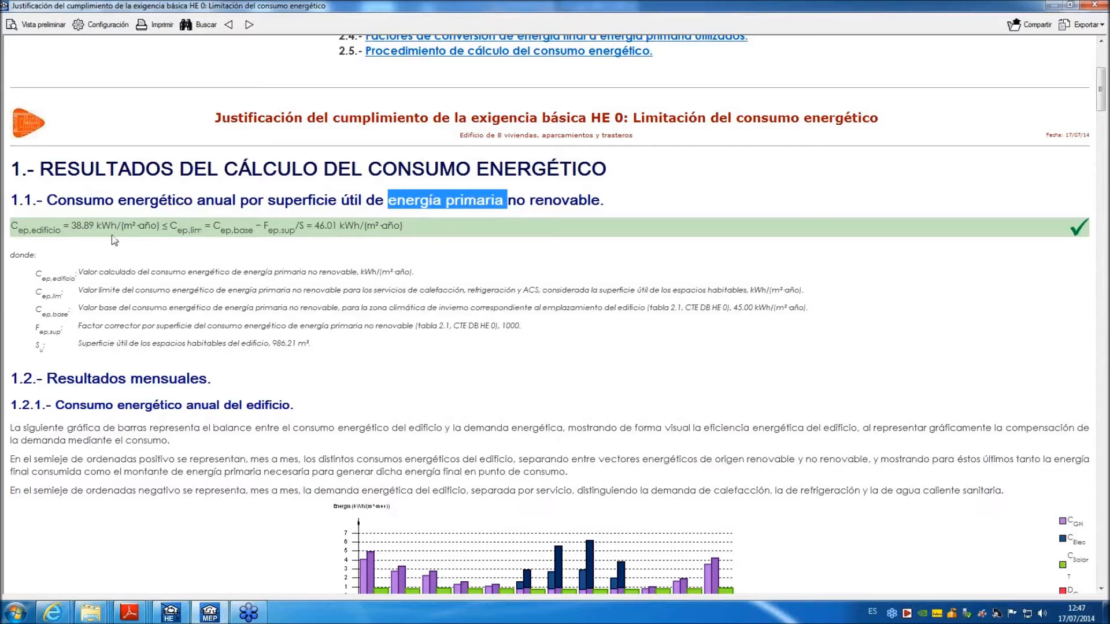
pyautogui.click(155, 263)
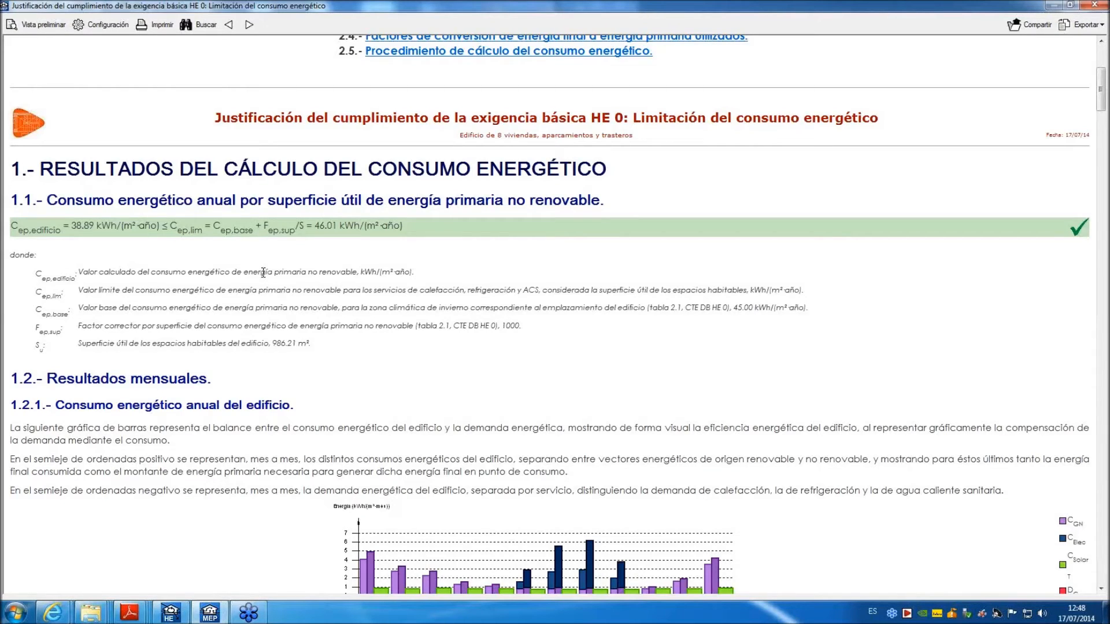
# Highlight the building consumption term, its kWh/(m²·año) unit and the "no renovable" qualifier in section 1.1.
pyautogui.scroll(-3, 263, 272)
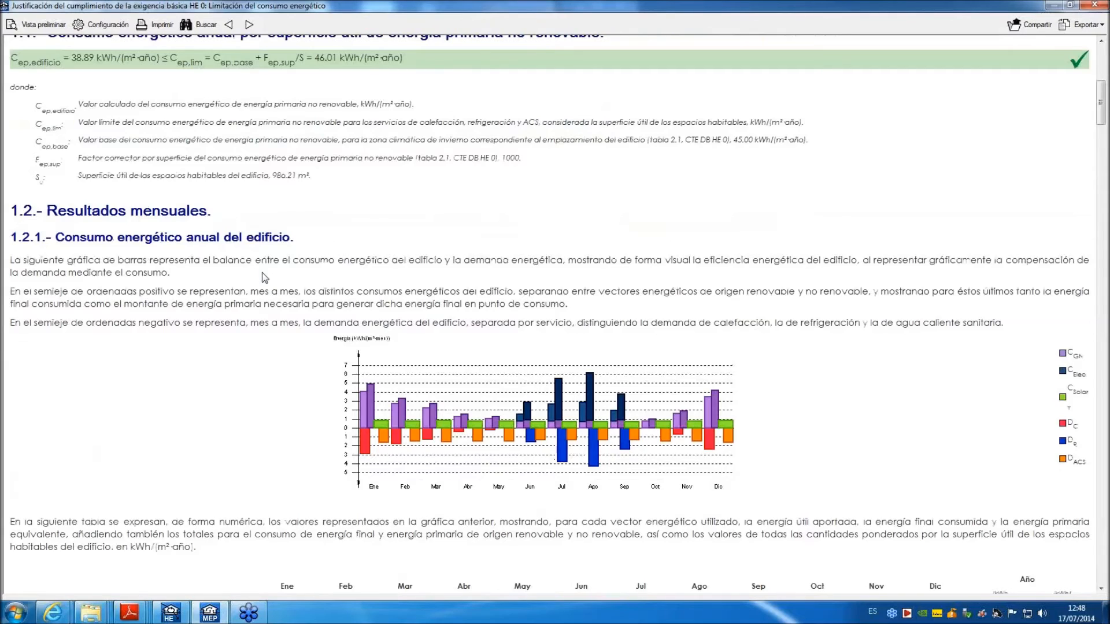
pyautogui.scroll(3, 264, 282)
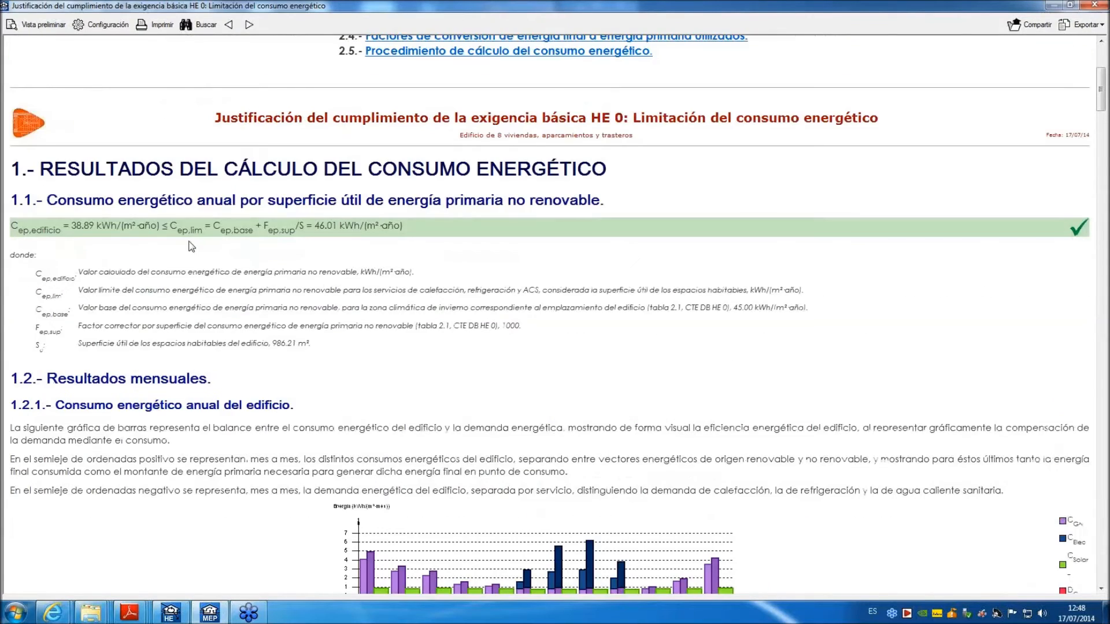
pyautogui.doubleClick(14, 229)
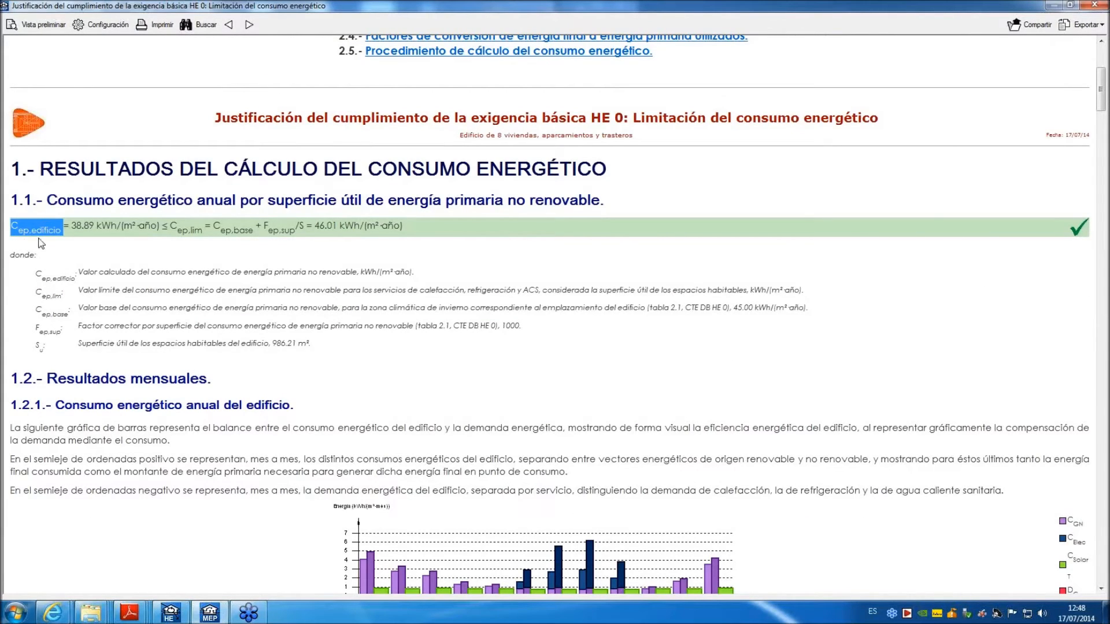
pyautogui.moveTo(96, 226); pyautogui.dragTo(157, 226)
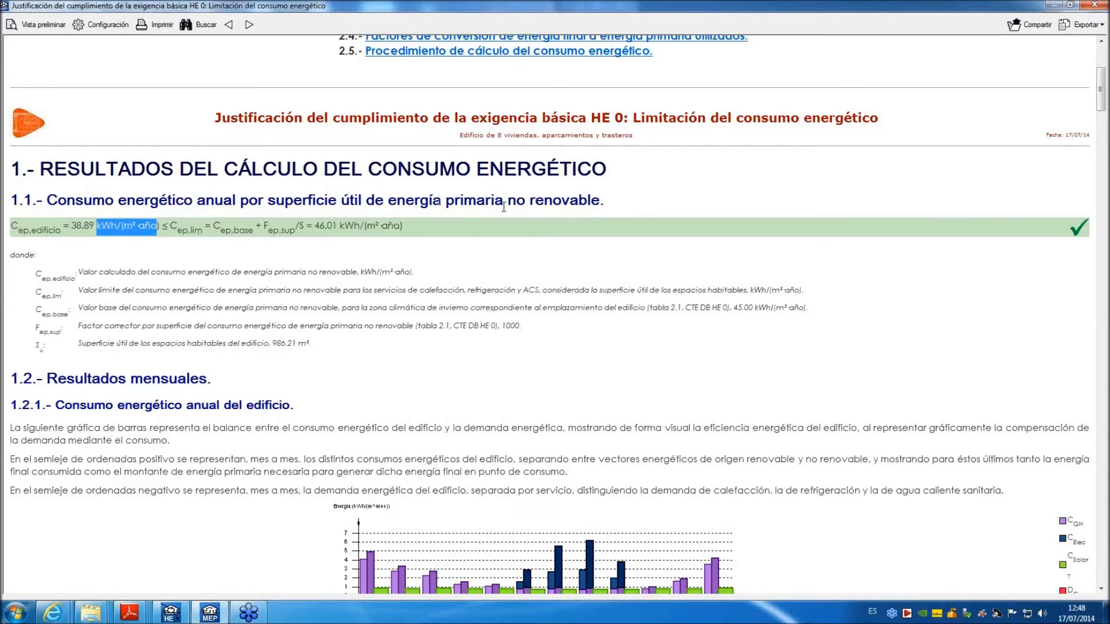
pyautogui.moveTo(508, 200); pyautogui.dragTo(569, 201)
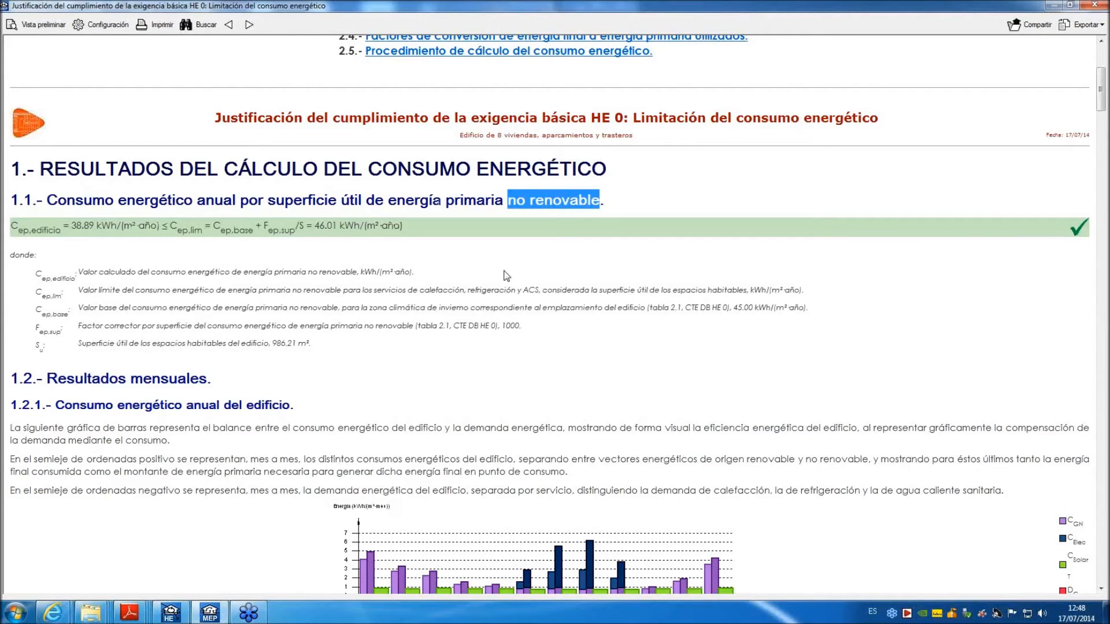
# Look over the monthly consumption chart in 1.2.1 and open the print preview of the HE 0 report.
pyautogui.scroll(-3, 507, 275)
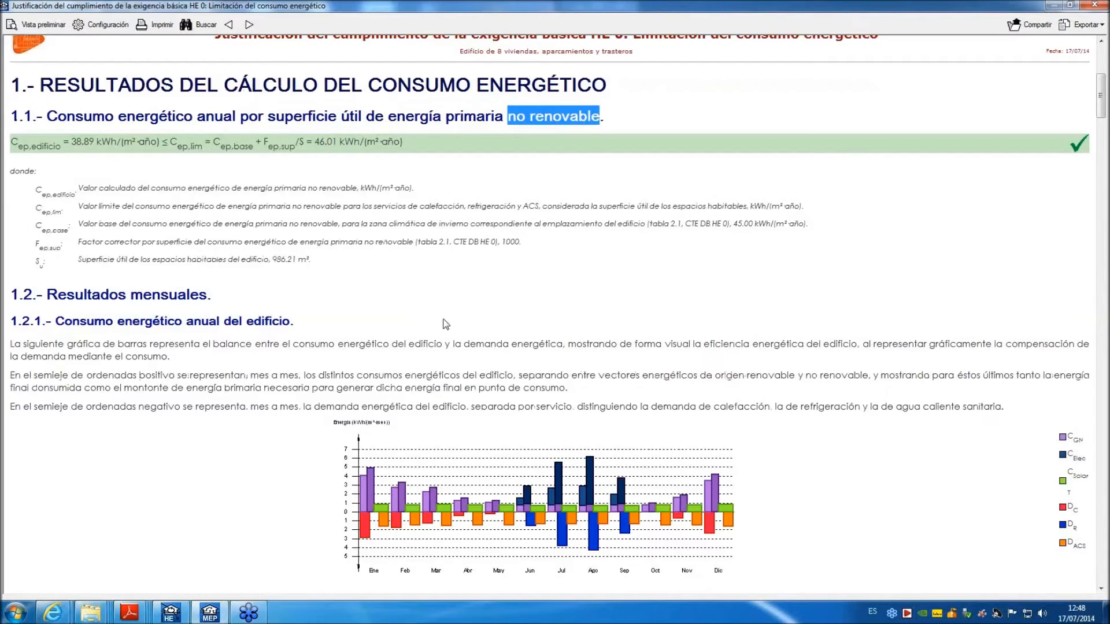
pyautogui.scroll(-6, 454, 352)
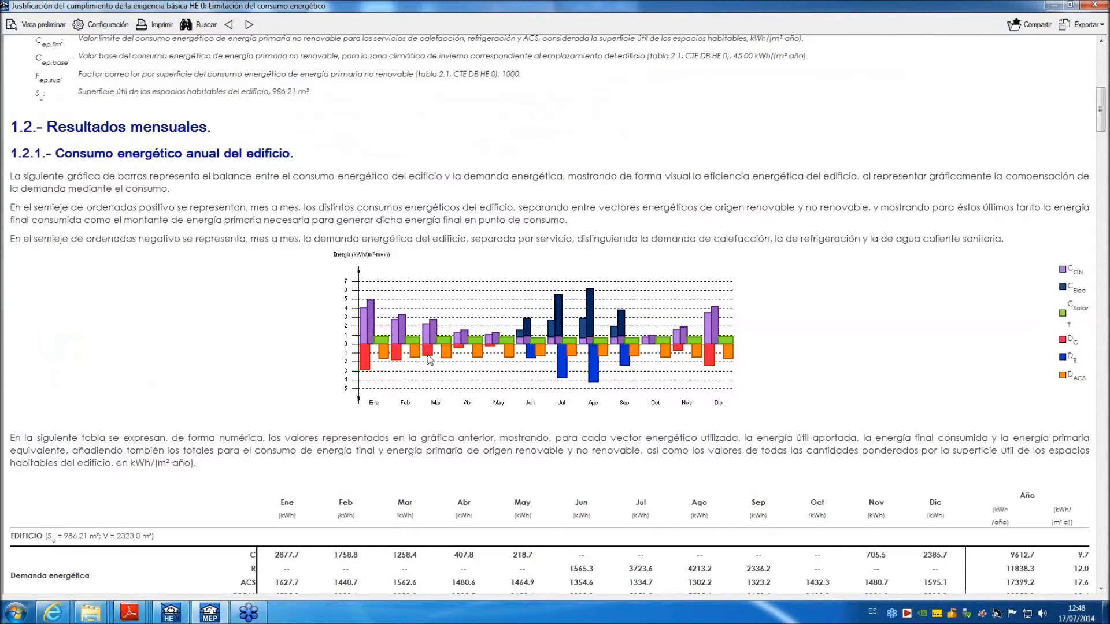
pyautogui.click(45, 25)
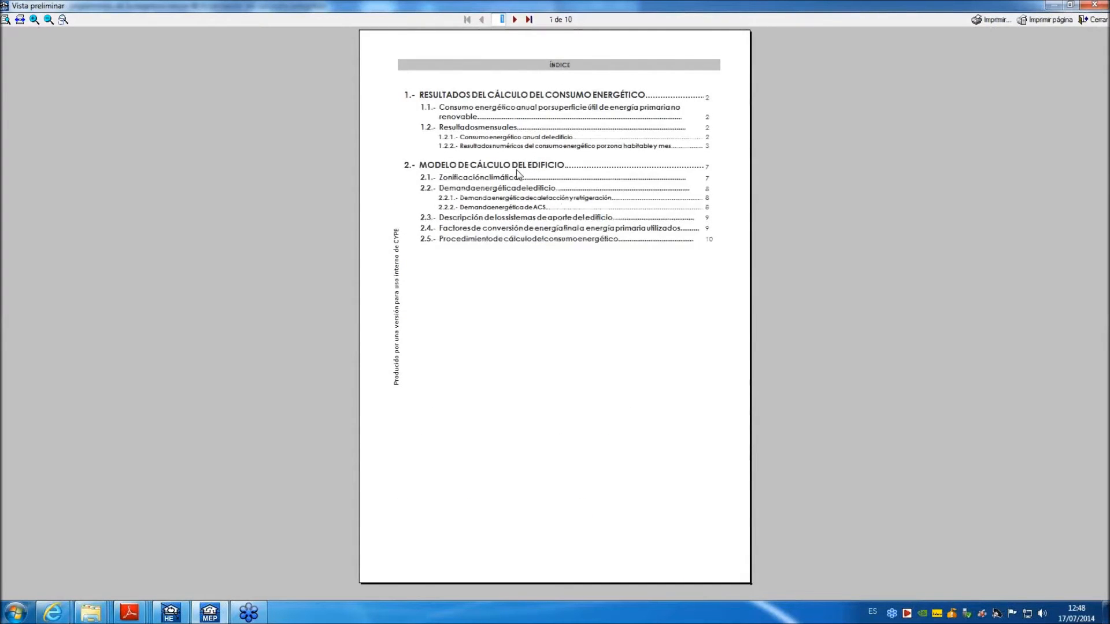
# Examine the report index, the section 1.1 consumption limit and the monthly consumption and demand chart in 1.2.1.
pyautogui.scroll(5, 516, 172)
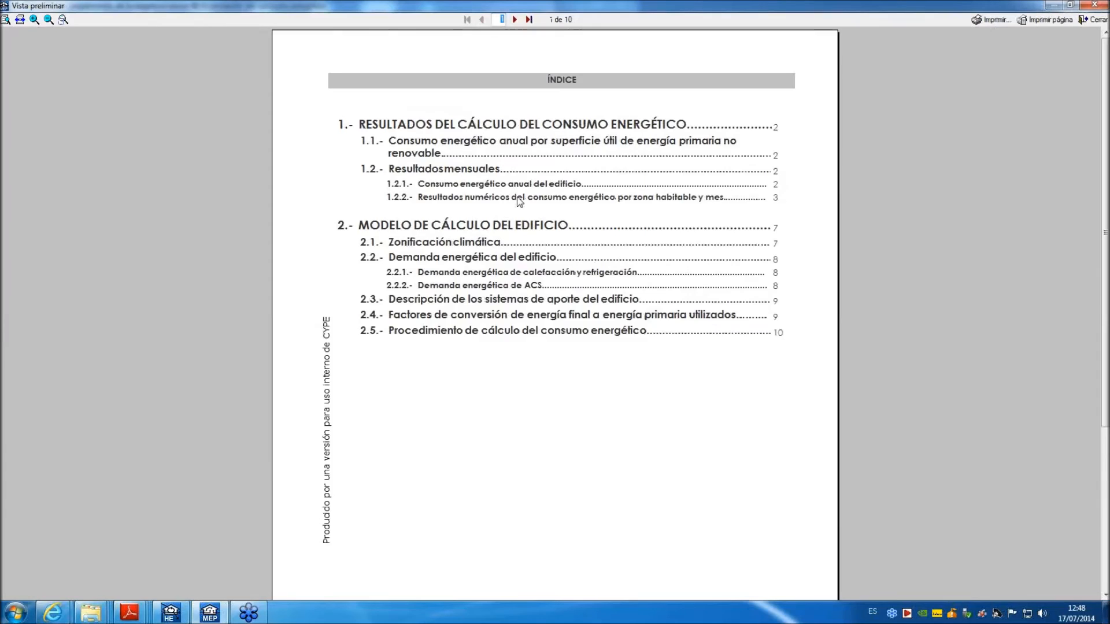
pyautogui.press('pagedown')
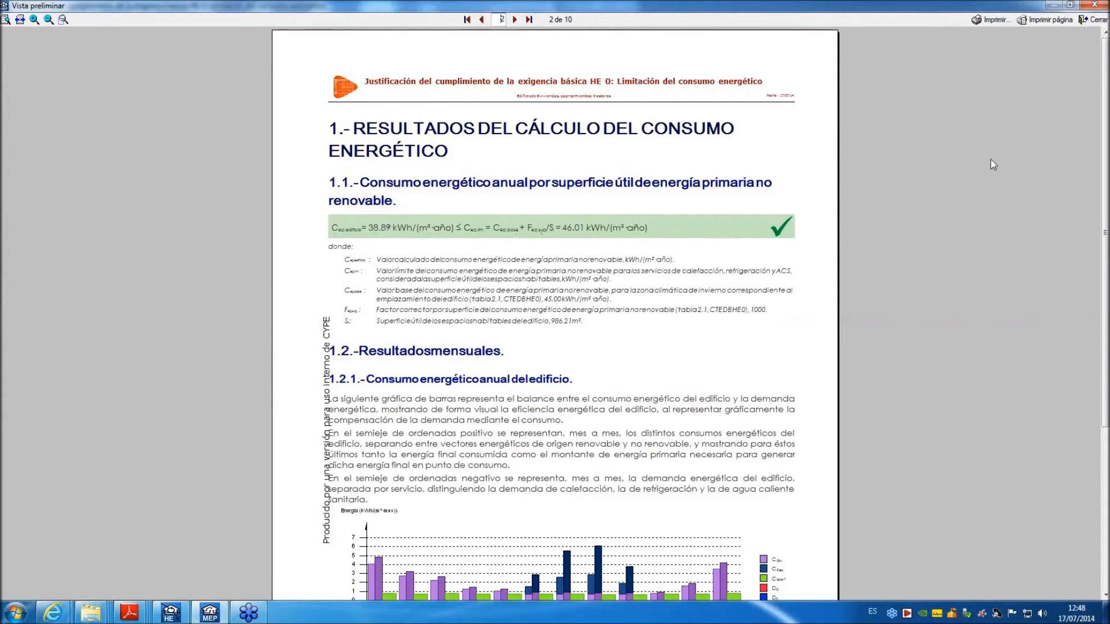
pyautogui.moveTo(1108, 97); pyautogui.dragTo(1106, 268)
pyautogui.scroll(3, 853, 327)
pyautogui.scroll(2, 774, 415)
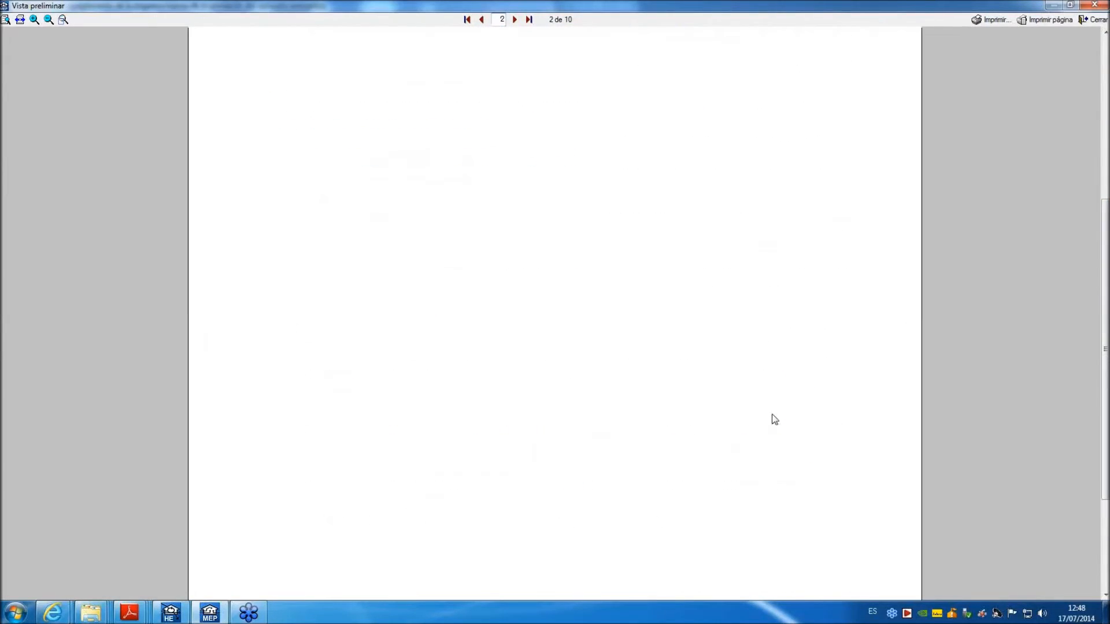
pyautogui.moveTo(1106, 232); pyautogui.dragTo(1106, 320)
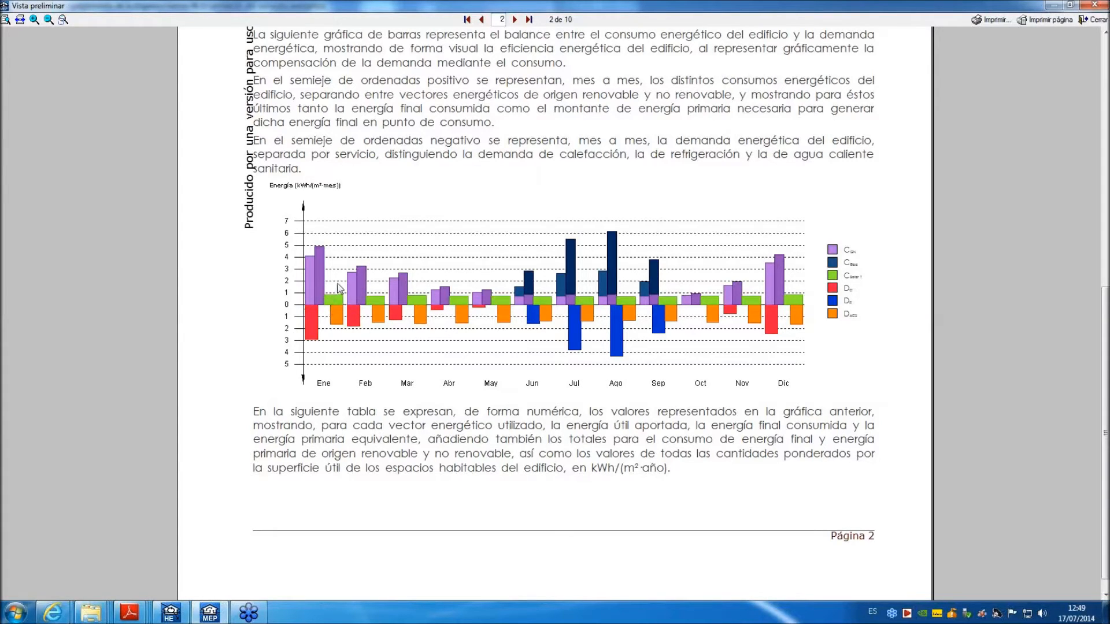
pyautogui.keyDown('ctrl'); pyautogui.scroll(3, 861, 287); pyautogui.keyUp('ctrl')
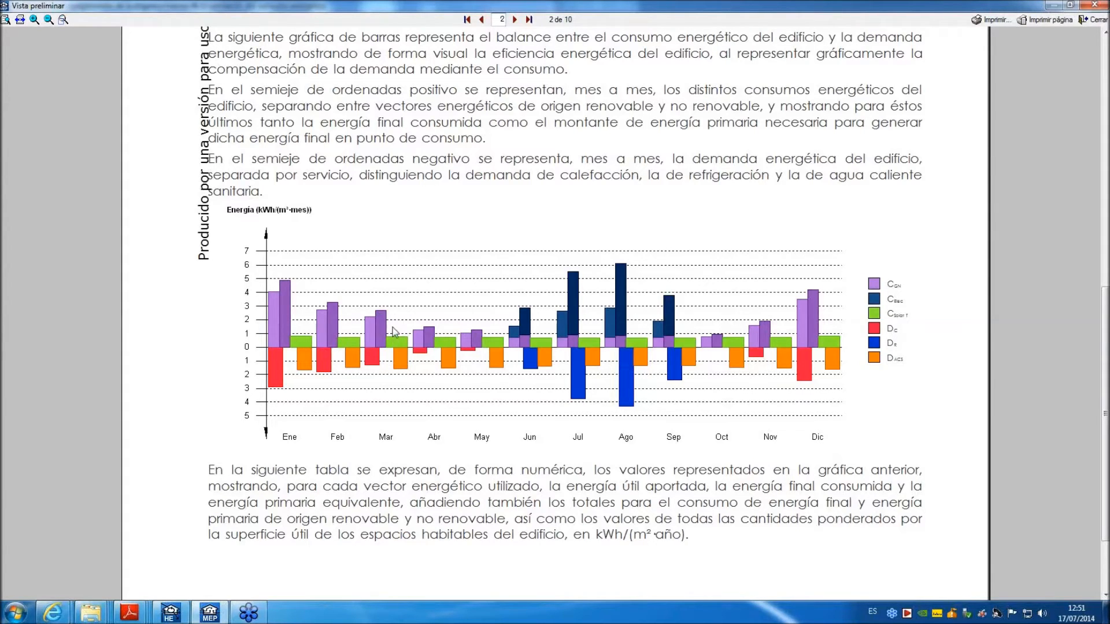
# Examine the whole-building monthly results table on page 3, its symbol definitions and the introduction to section 1.2.2.
pyautogui.scroll(-3, 390, 301)
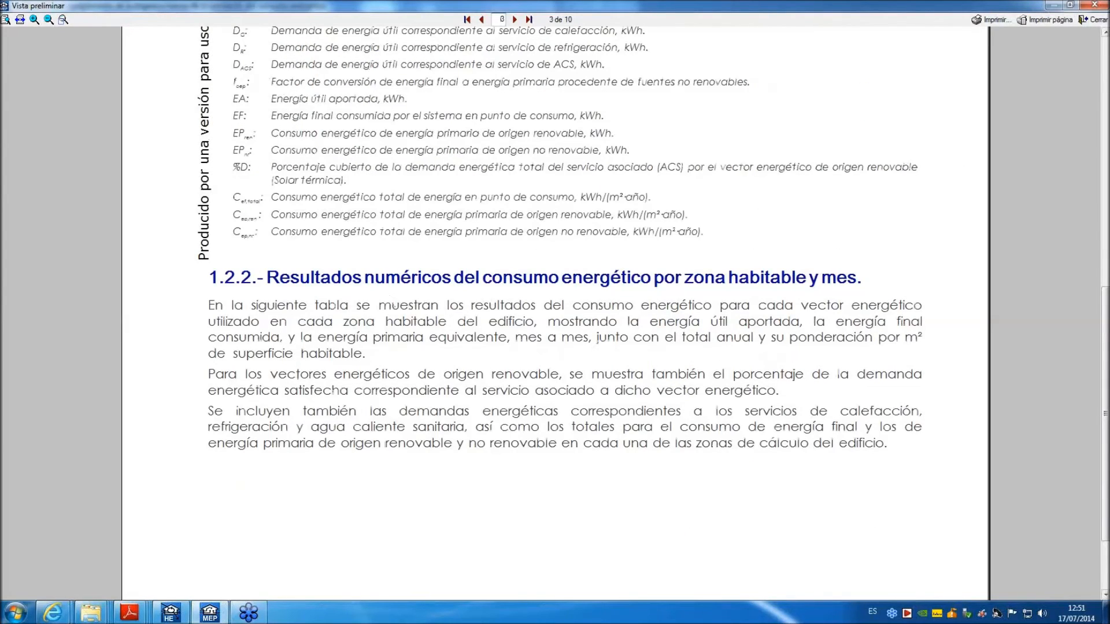
pyautogui.moveTo(1108, 297); pyautogui.dragTo(1105, 81)
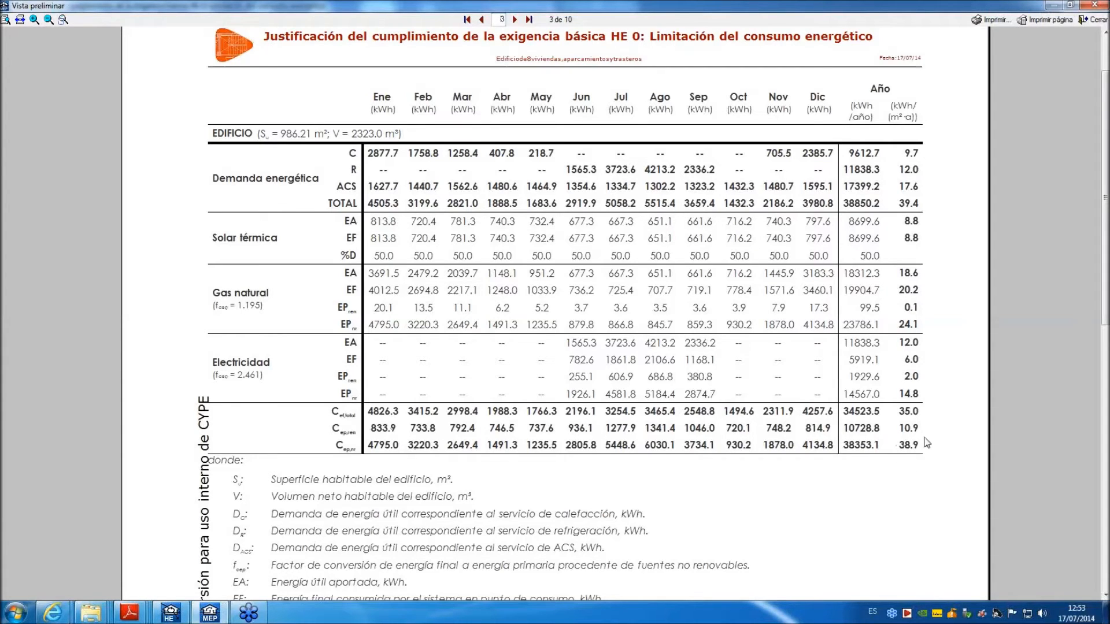
pyautogui.scroll(-4, 1105, 433)
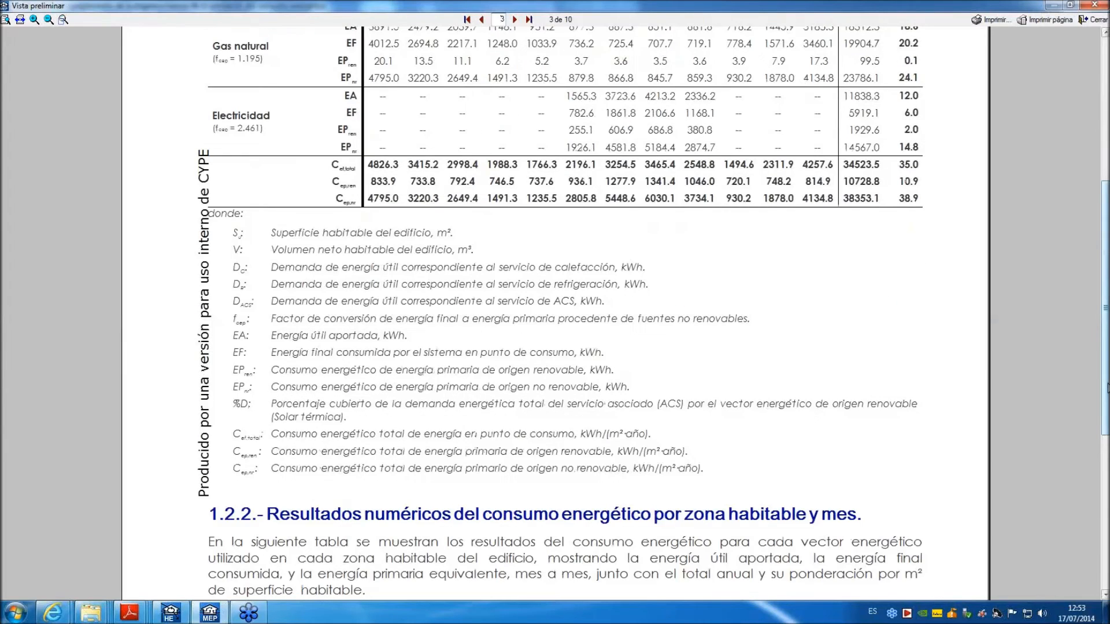
pyautogui.scroll(-5, 1105, 376)
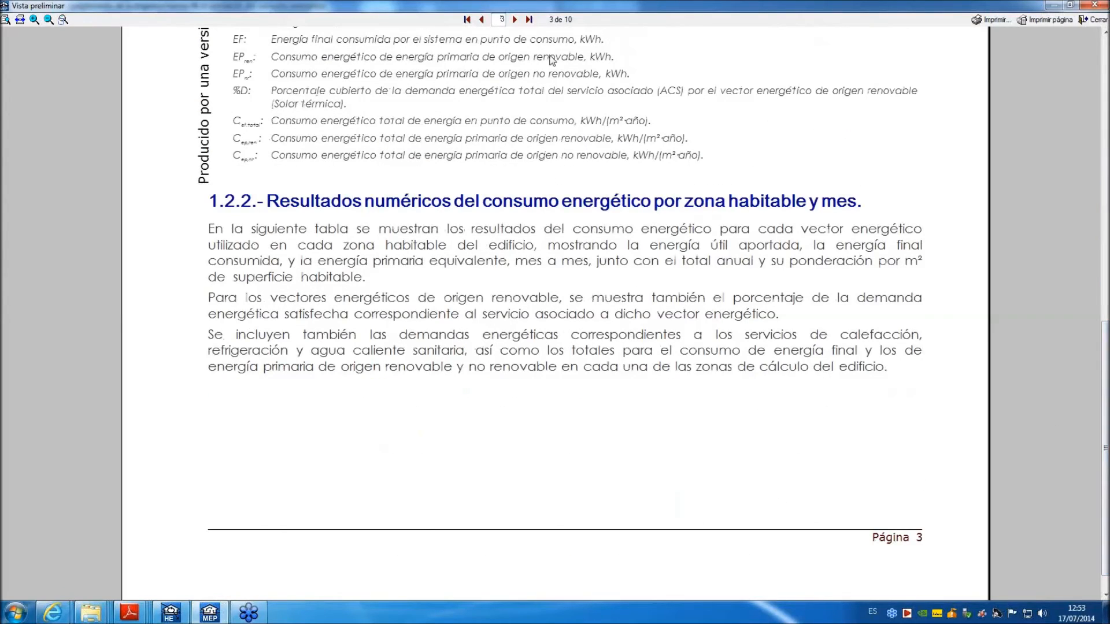
# Review the monthly consumption tables for each habitable zone, from Vivienda 1 (1_izq) on page 4 through page 7.
pyautogui.click(515, 20)
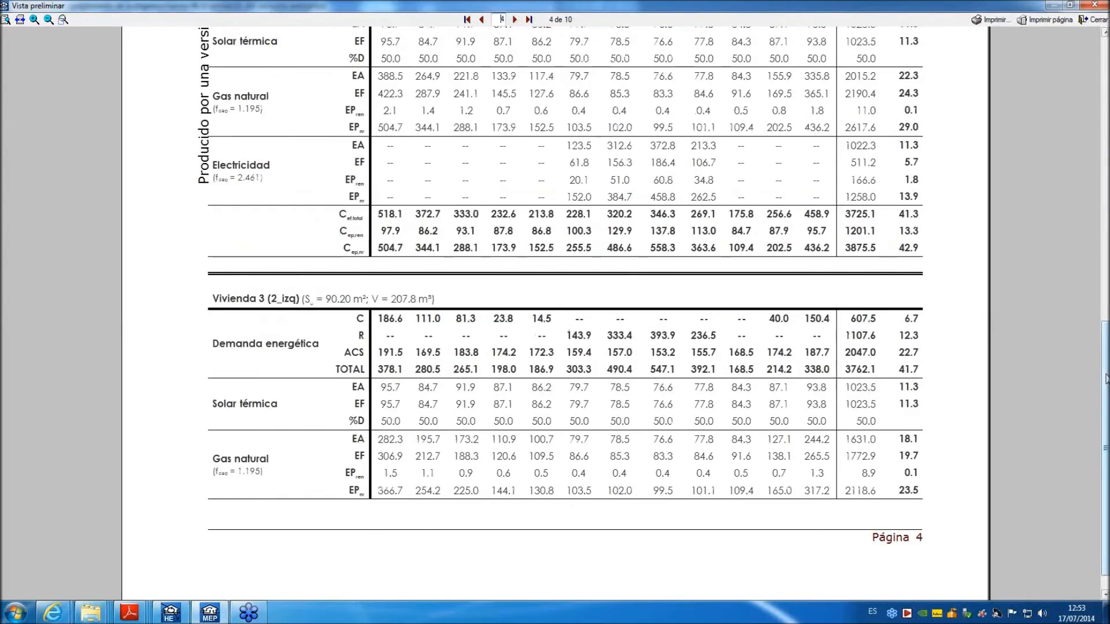
pyautogui.scroll(9, 1106, 365)
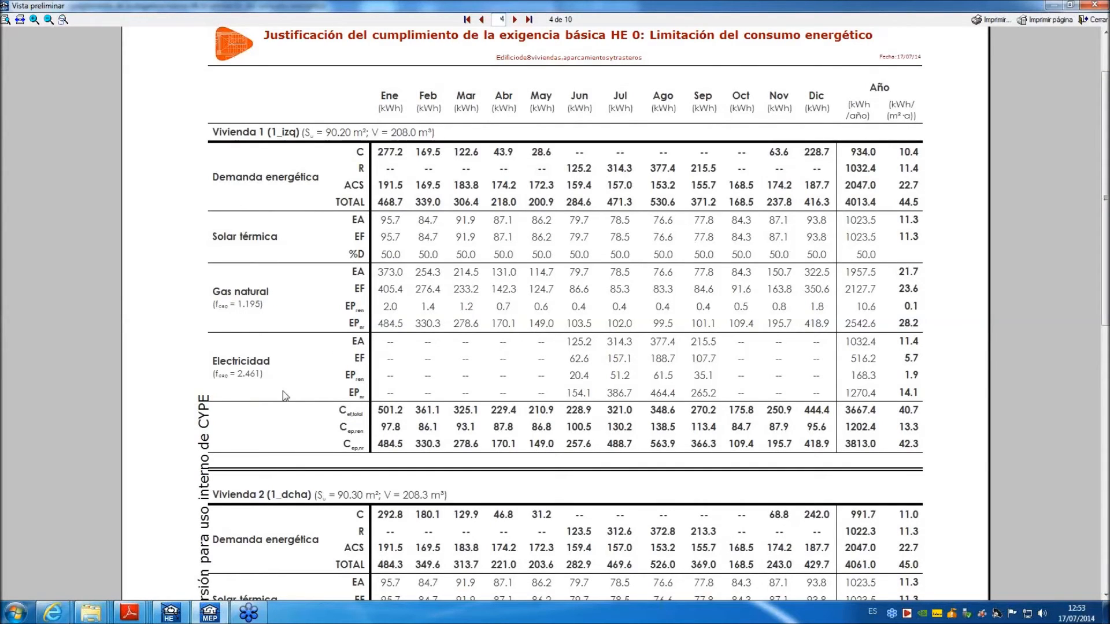
pyautogui.click(514, 20)
pyautogui.click(515, 19)
pyautogui.click(514, 20)
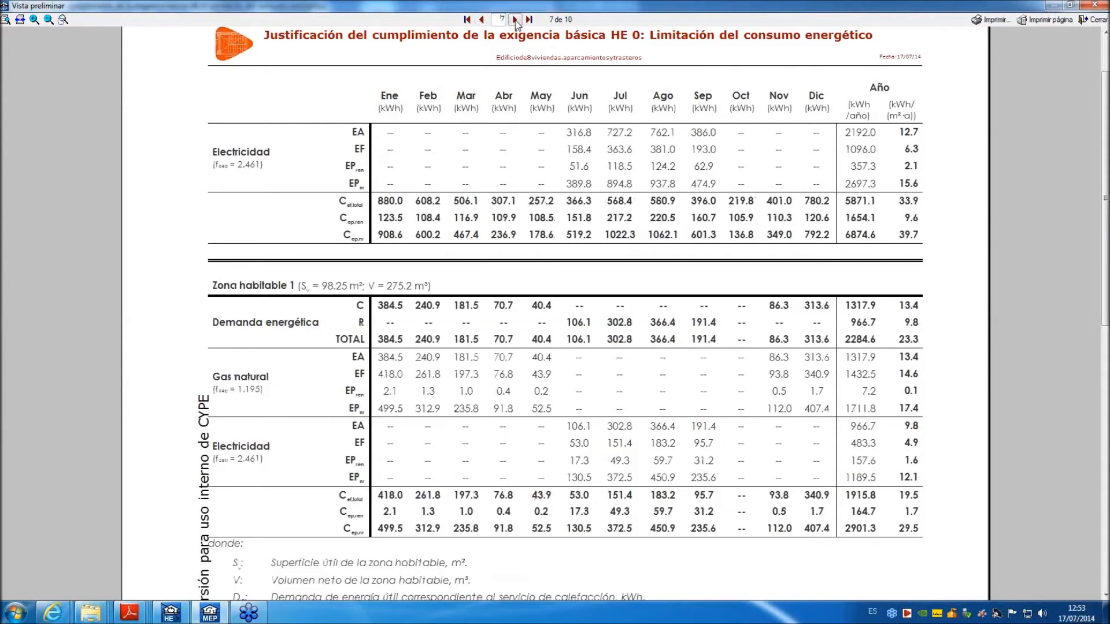
# Read the climate zoning in 2.1, the heating, cooling and ACS demand in 2.2, and the ACS table on page 9.
pyautogui.moveTo(1105, 159); pyautogui.dragTo(1105, 422)
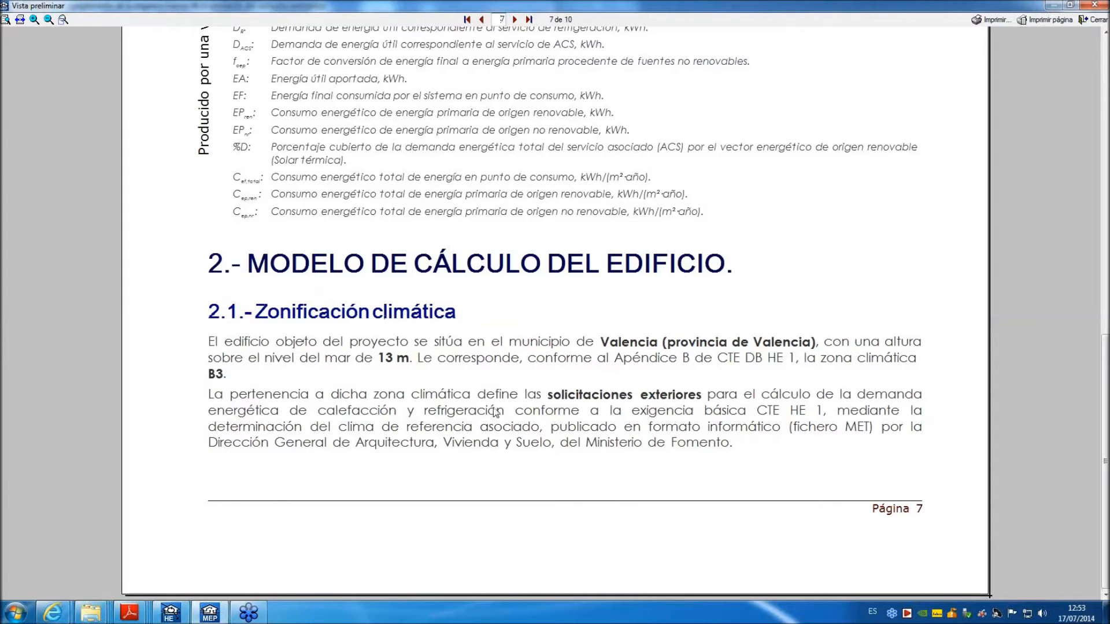
pyautogui.click(514, 19)
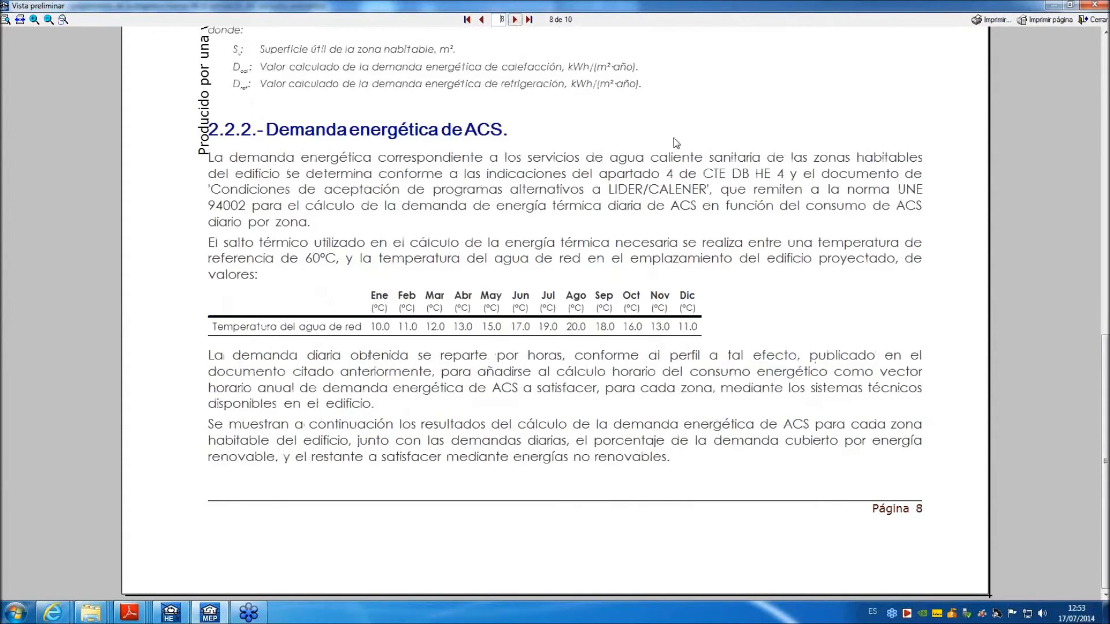
pyautogui.moveTo(1105, 361); pyautogui.dragTo(1105, 66)
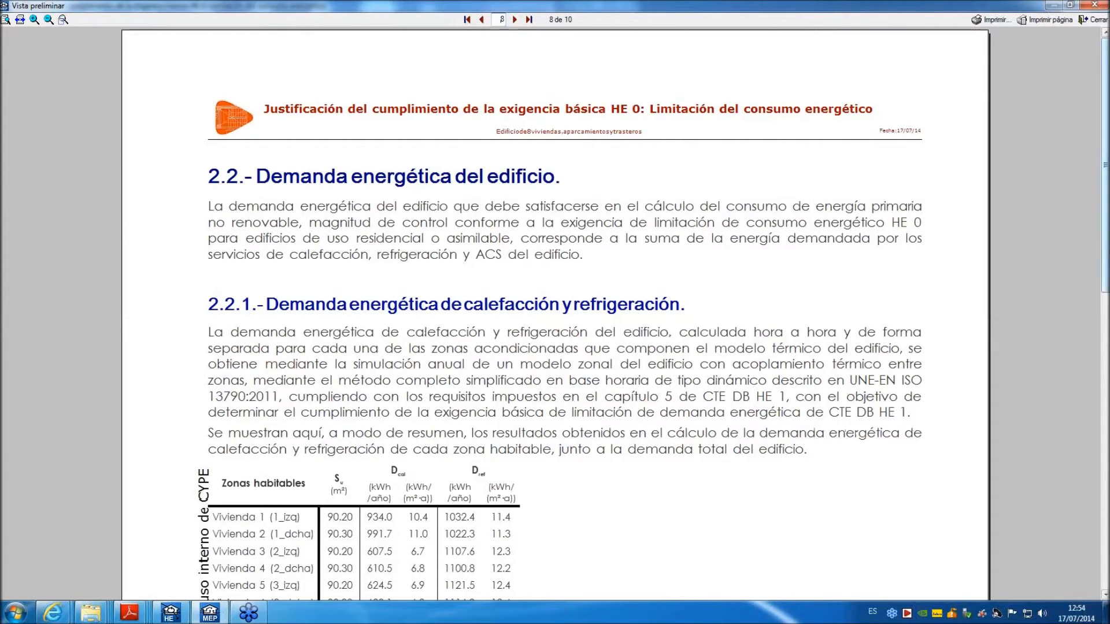
pyautogui.scroll(-5, 1002, 275)
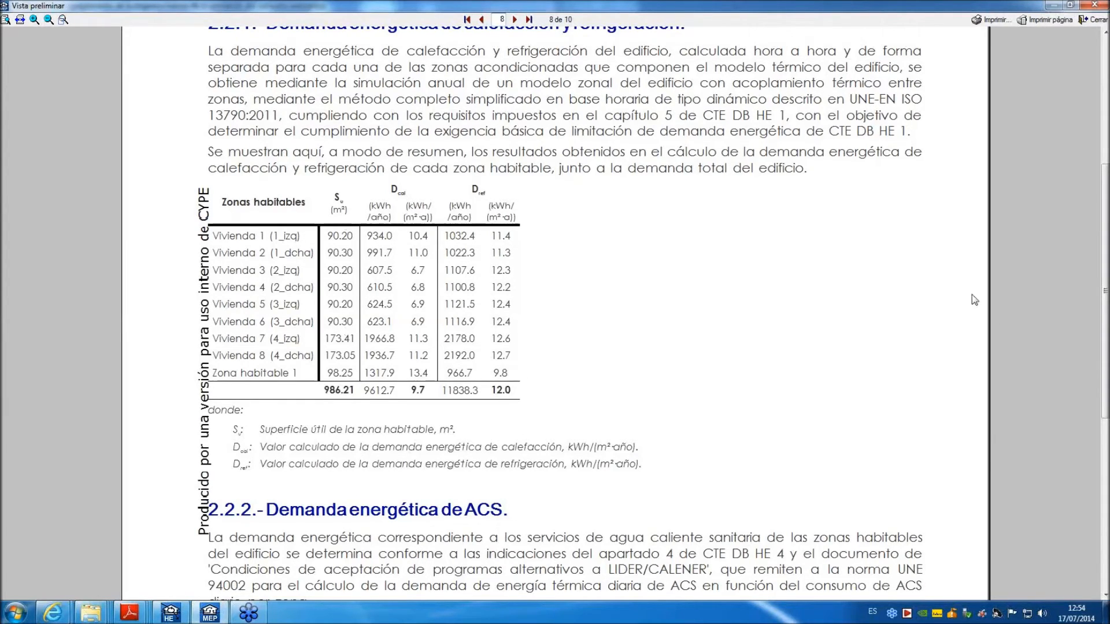
pyautogui.scroll(-6, 502, 219)
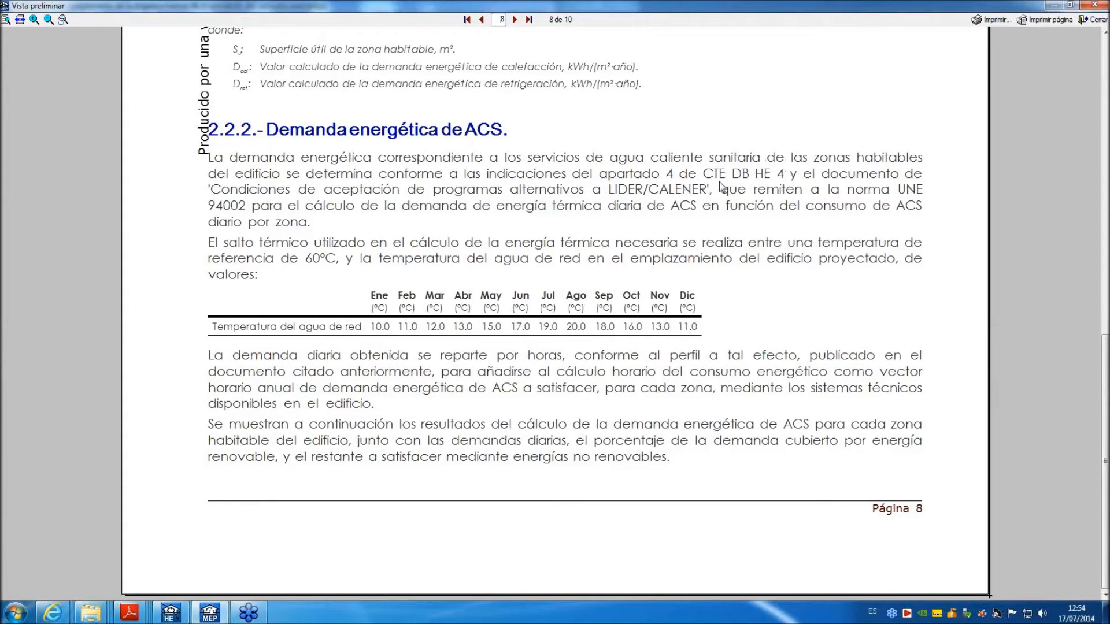
pyautogui.click(514, 20)
pyautogui.moveTo(1104, 354); pyautogui.dragTo(1104, 62)
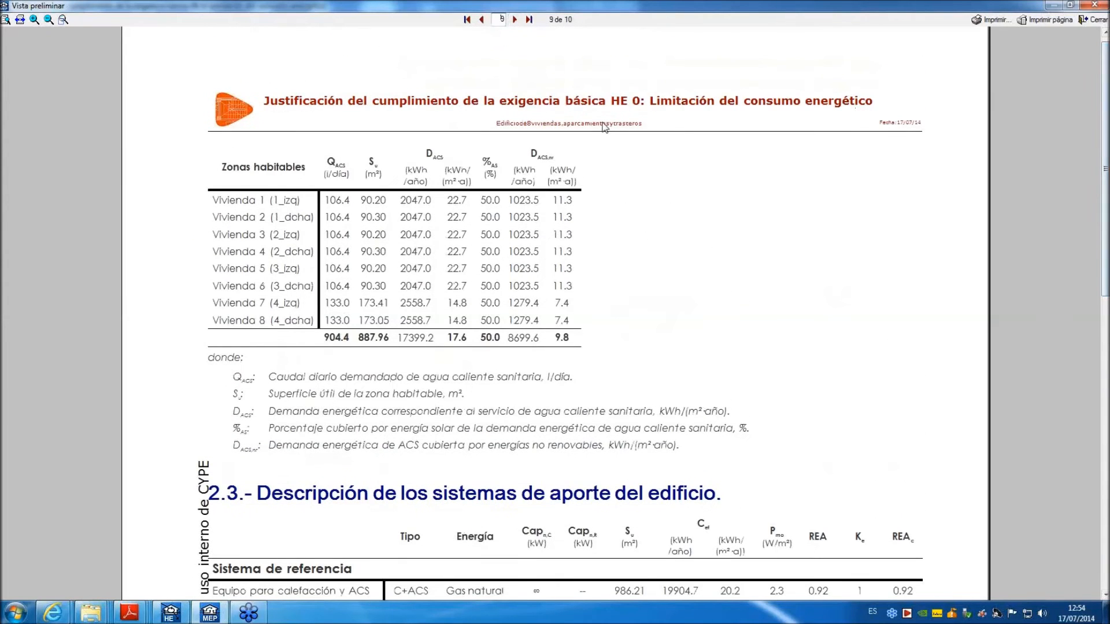
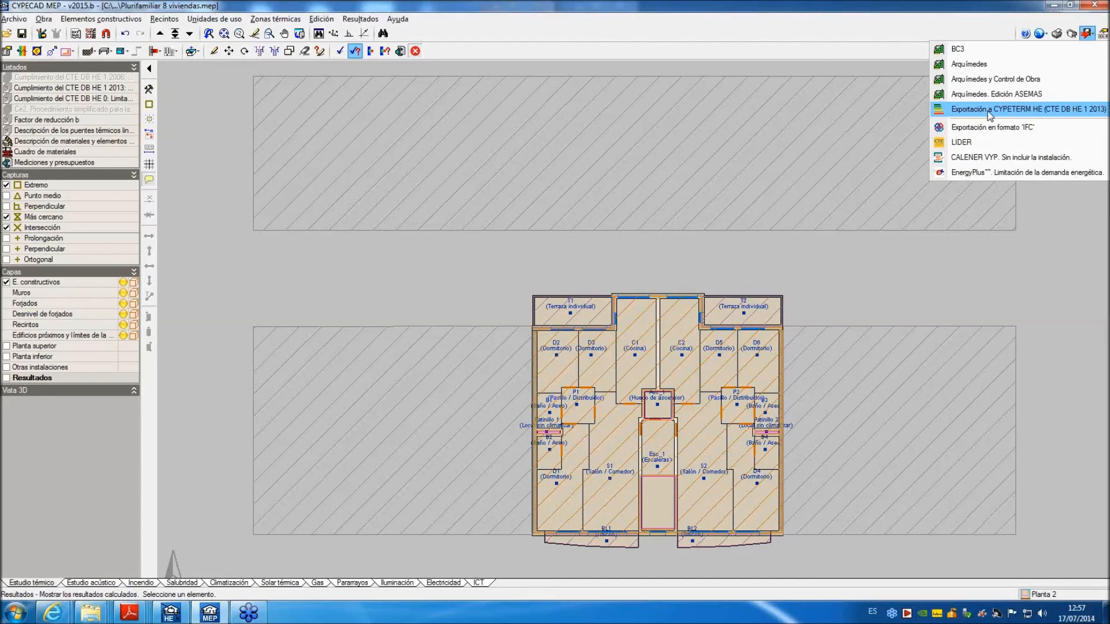
# Open the export to CYPETERM HE (CTE DB HE 1 2013) and switch to the CYPETERM HE window.
pyautogui.click(1013, 110)
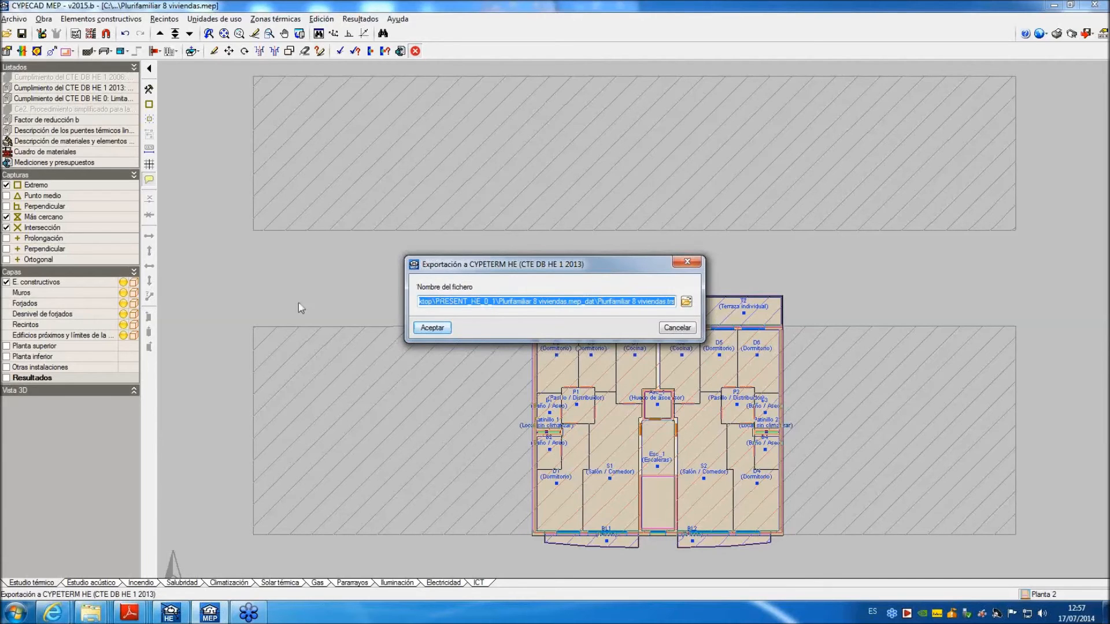
pyautogui.click(184, 616)
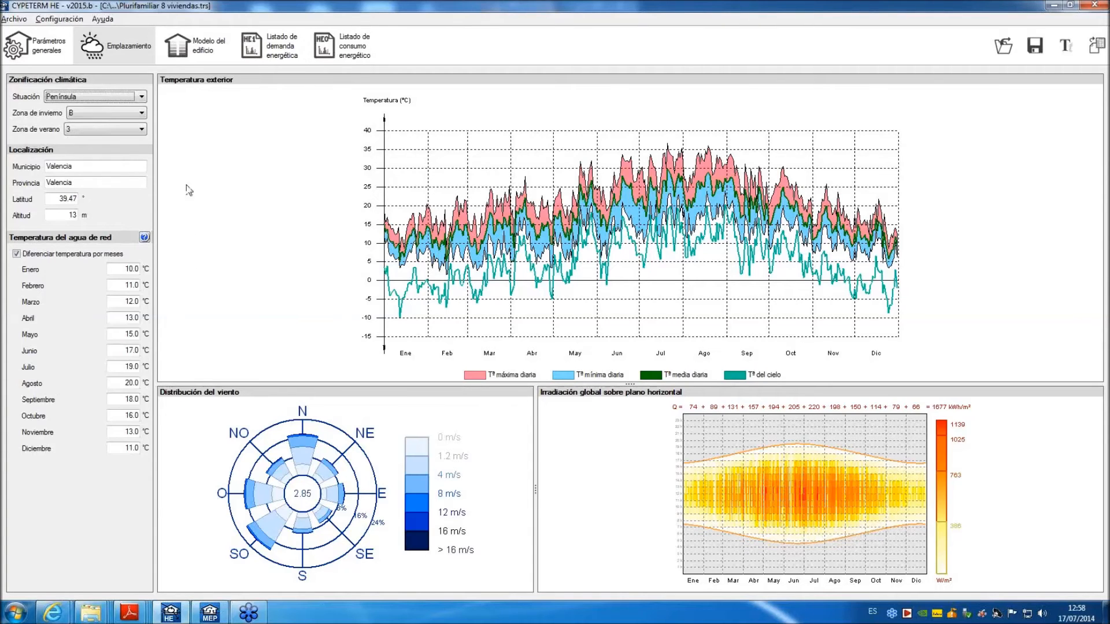
# In the general parameters, try the building use Otros usos and return it to Residencial privado.
pyautogui.click(29, 61)
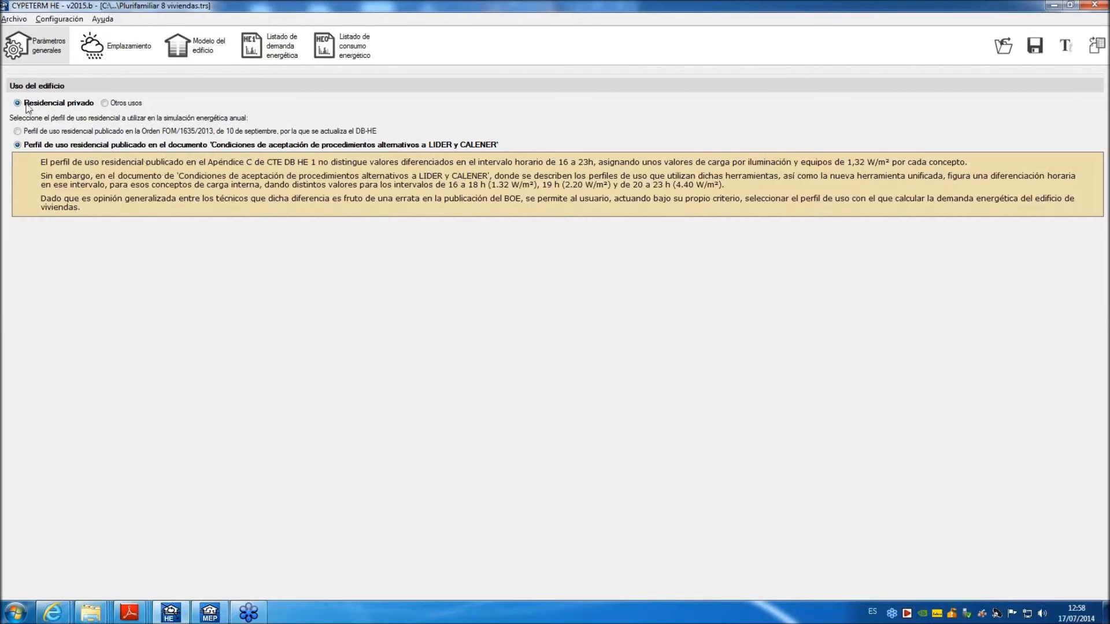
pyautogui.click(126, 104)
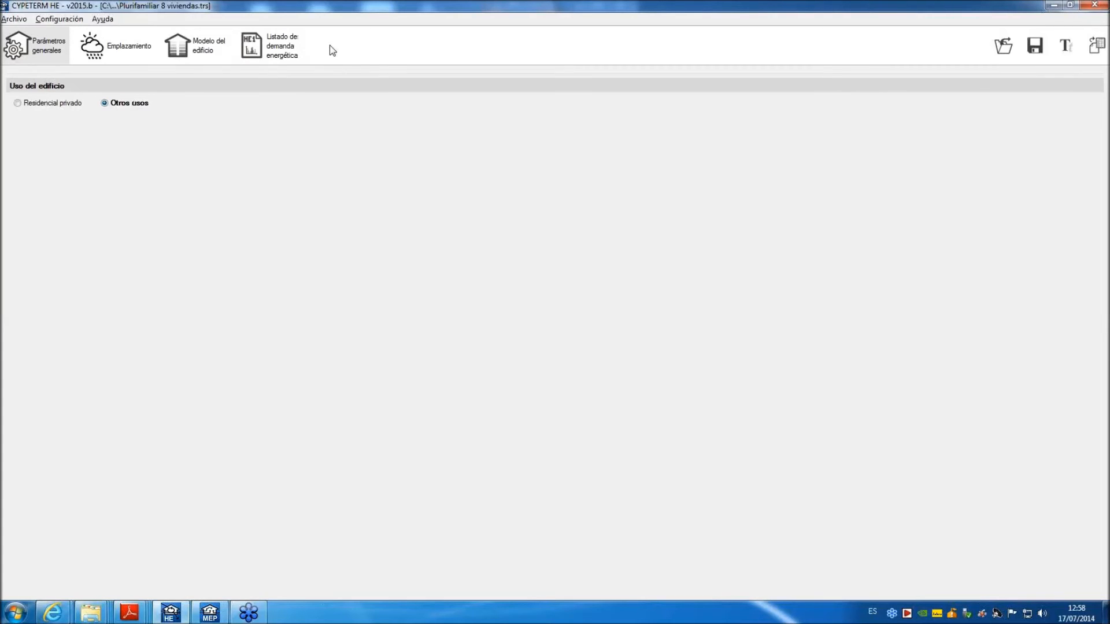
pyautogui.click(63, 104)
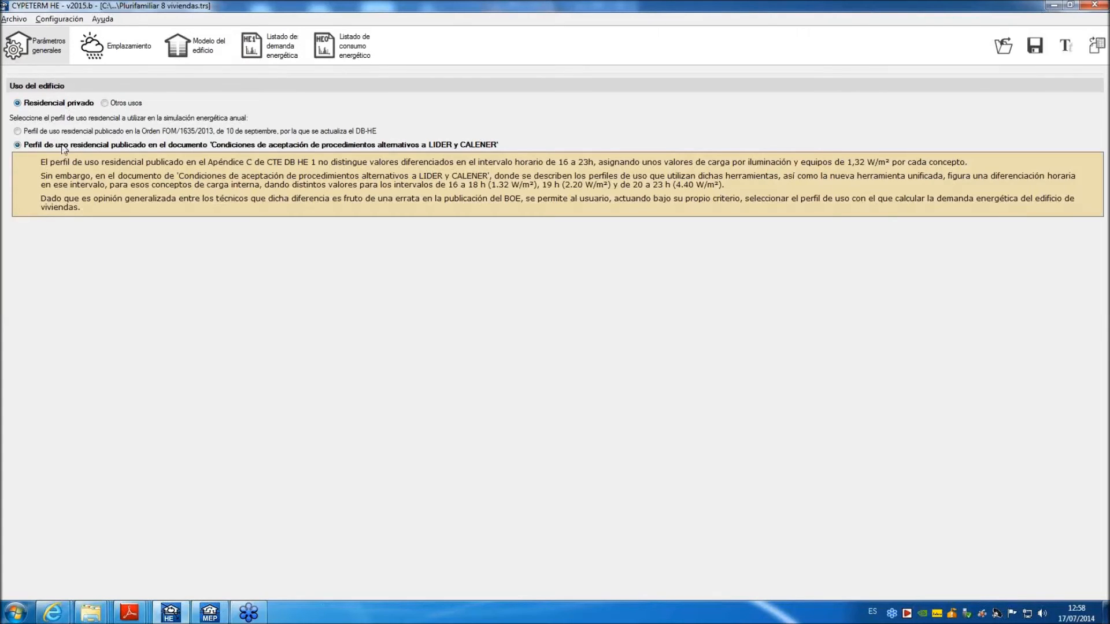
# In the site data, toggle the monthly differentiation of the mains water temperature off and back on.
pyautogui.click(93, 56)
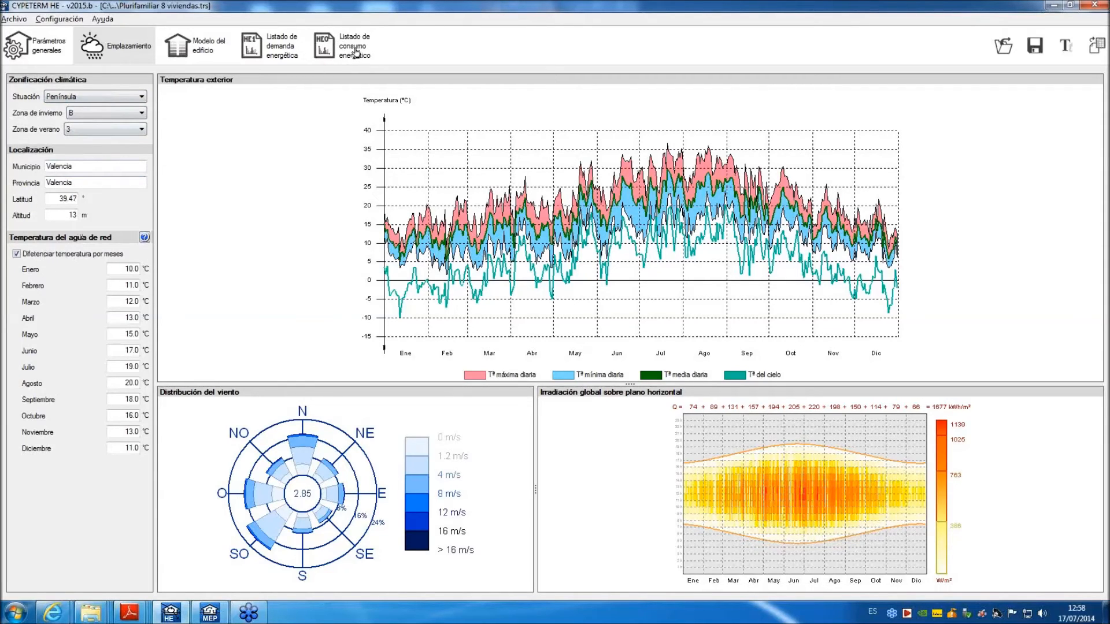
pyautogui.click(87, 255)
pyautogui.click(94, 255)
# Expand the building model's systems and zones, down to the heavy elements of room D4 in Vivienda 2 (1_dcha).
pyautogui.click(183, 55)
pyautogui.click(15, 117)
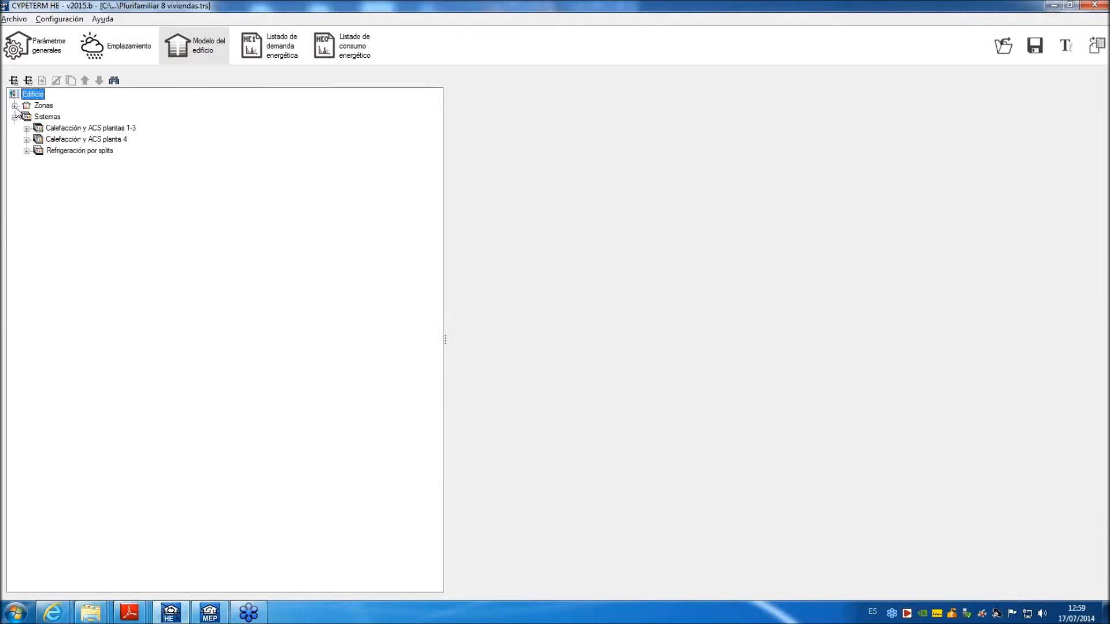
pyautogui.click(14, 105)
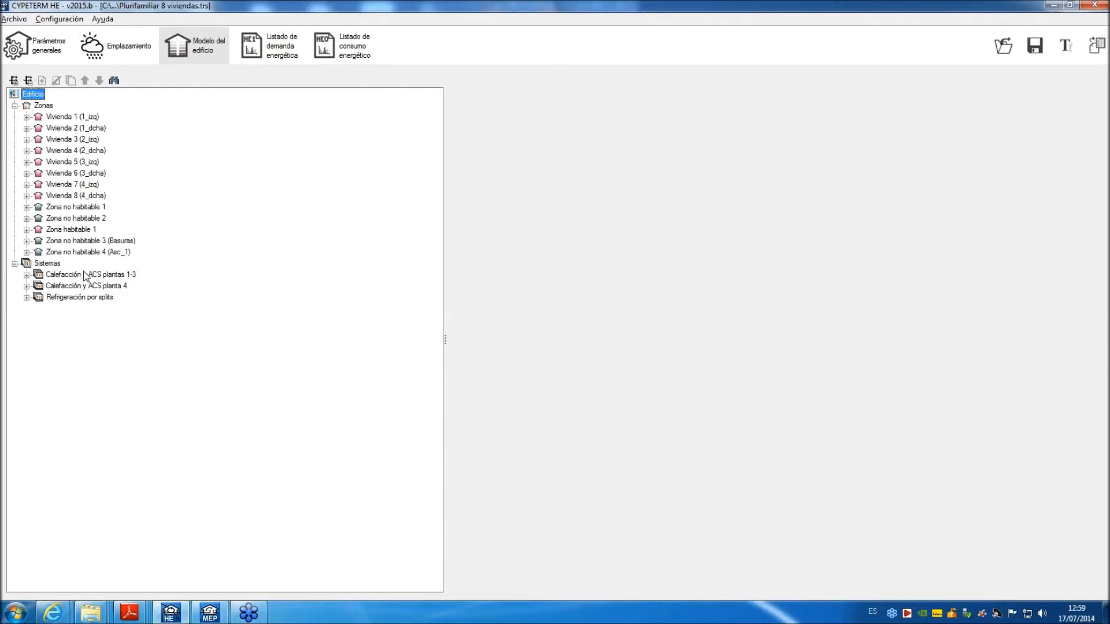
pyautogui.click(26, 127)
pyautogui.click(38, 139)
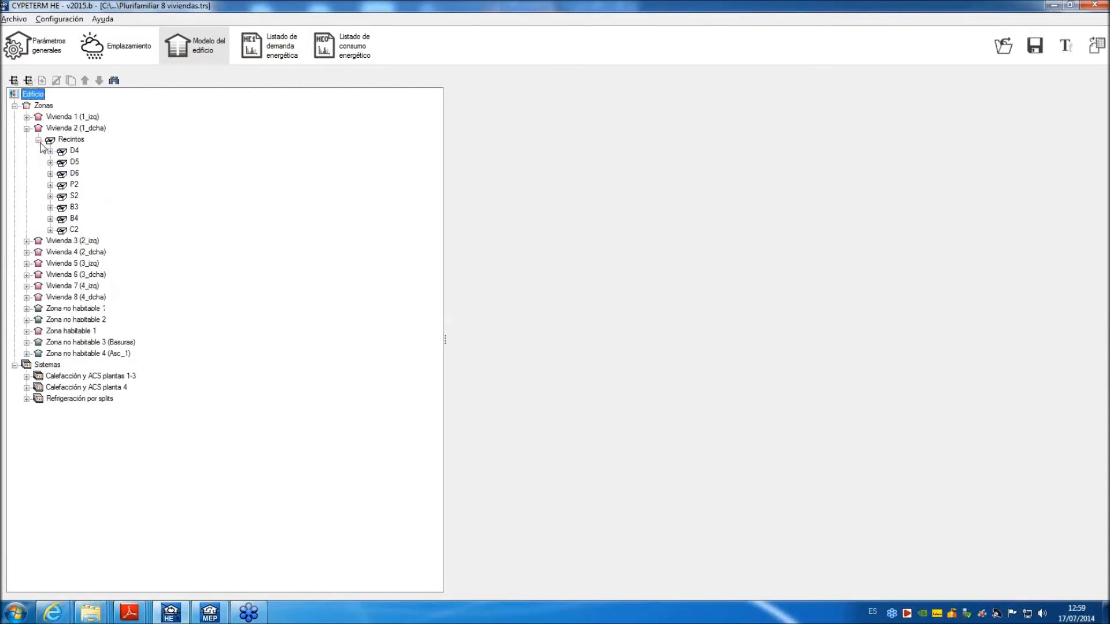
pyautogui.click(50, 151)
pyautogui.click(62, 162)
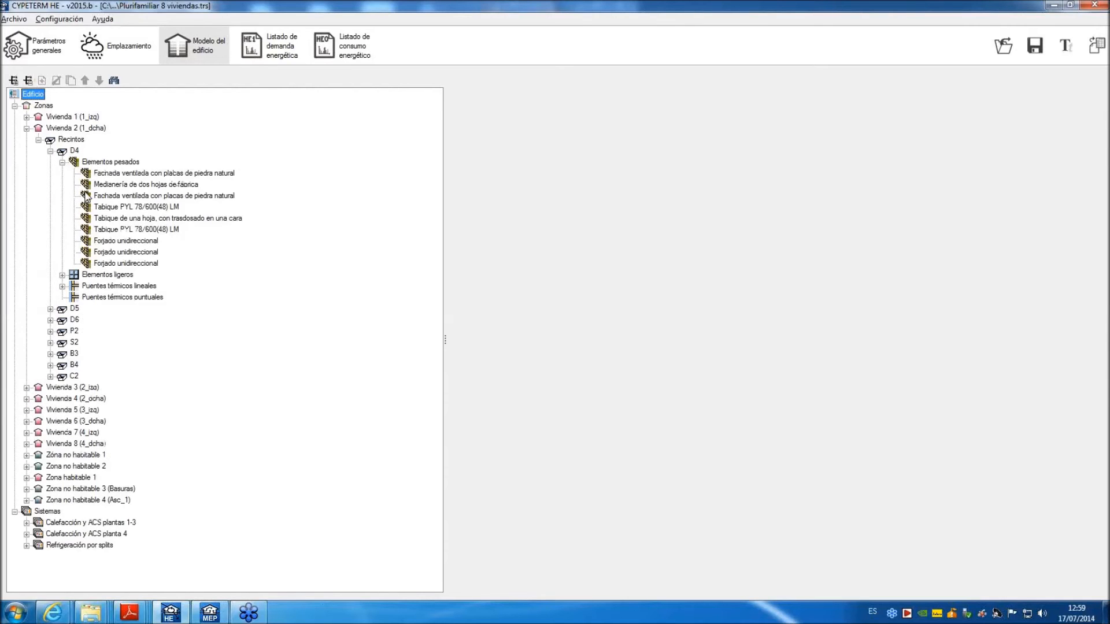
# View the parameters of Zona no habitable 1 and Vivienda 6 (3_dcha), and open the dwelling's daily ACS demand for editing.
pyautogui.click(43, 105)
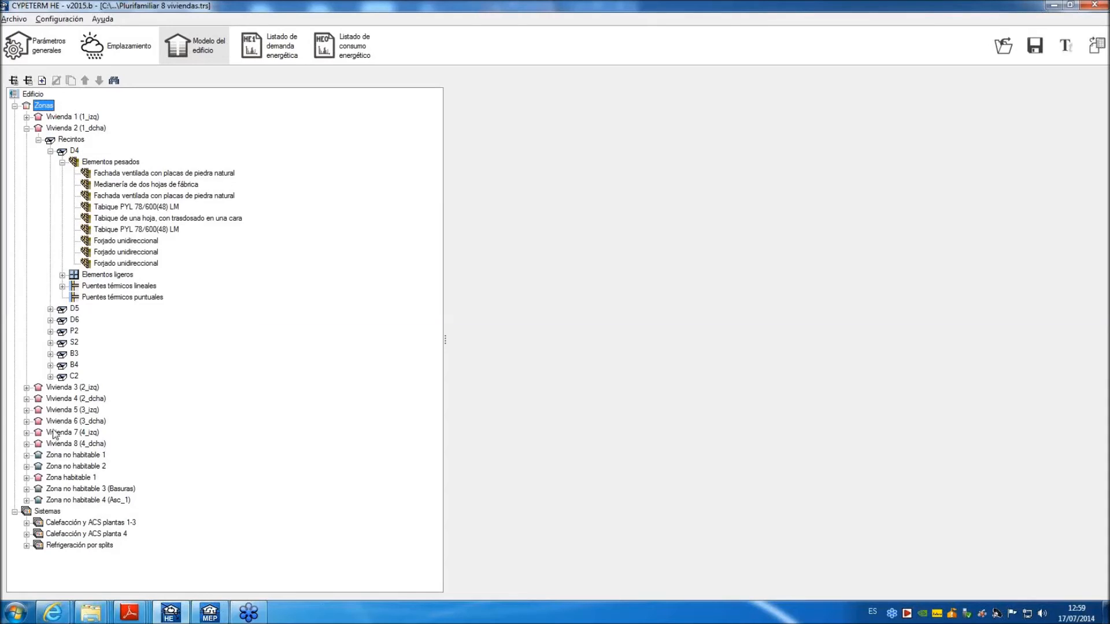
pyautogui.click(57, 456)
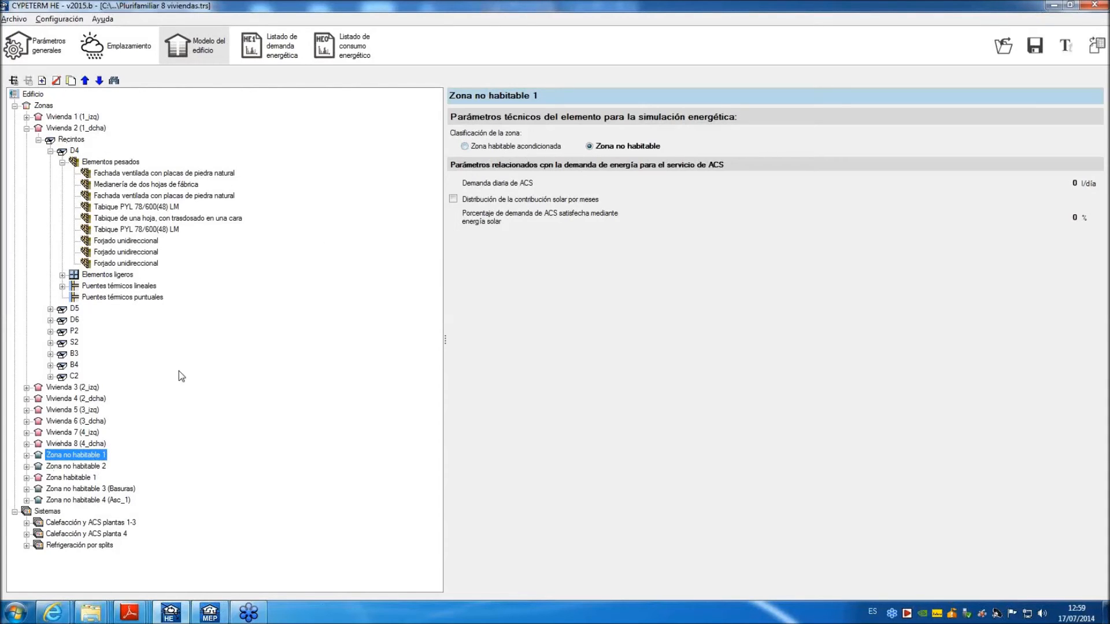
pyautogui.click(76, 421)
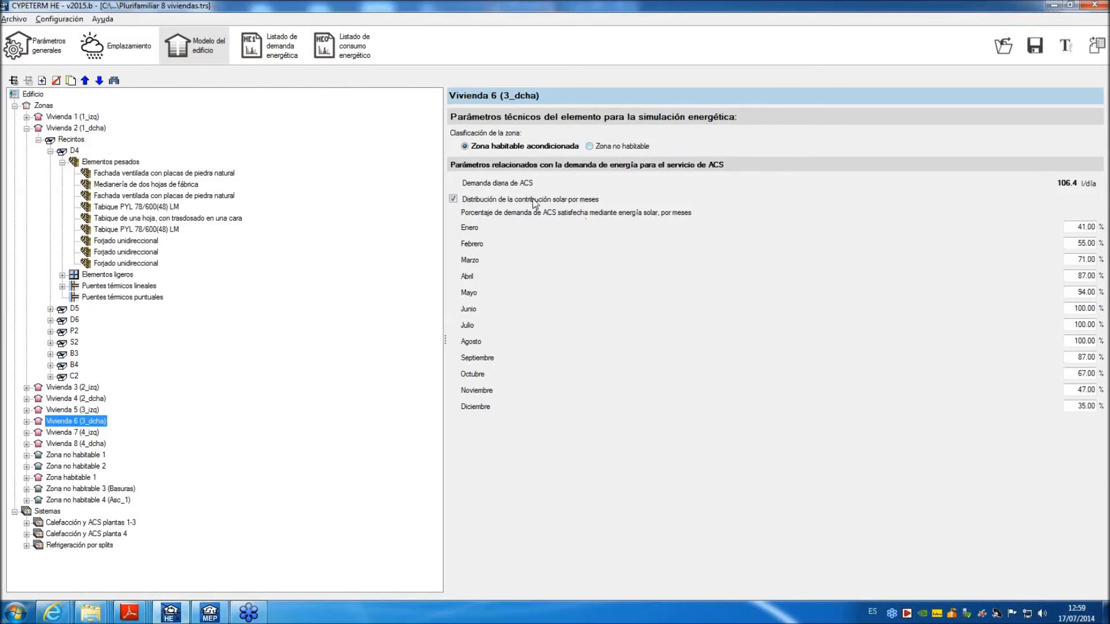
pyautogui.click(1061, 183)
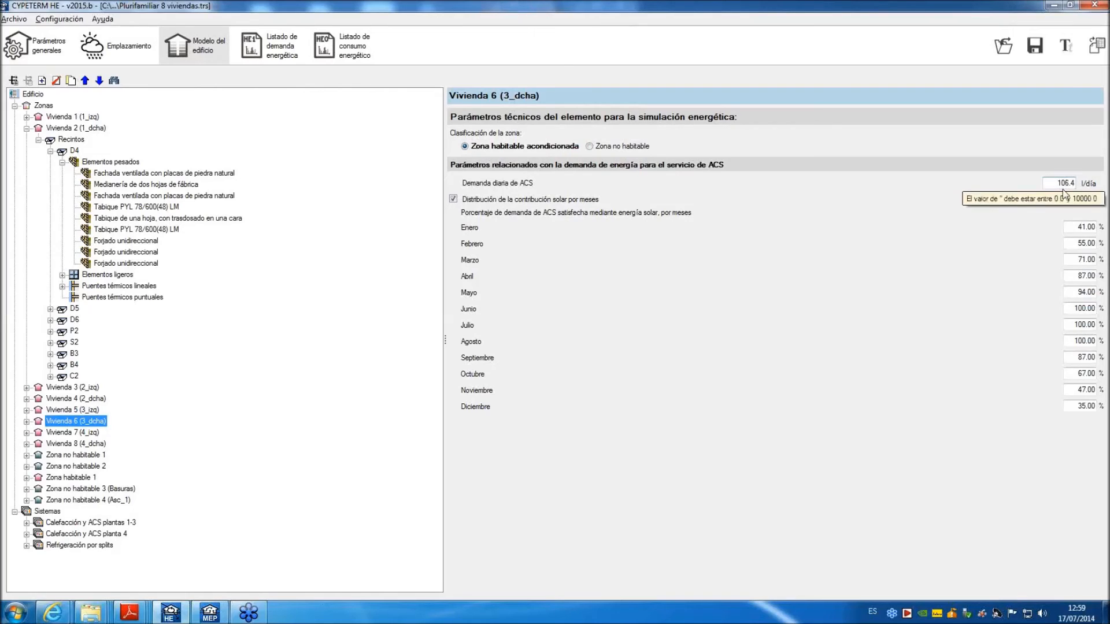
pyautogui.press('Return')
pyautogui.click(1061, 184)
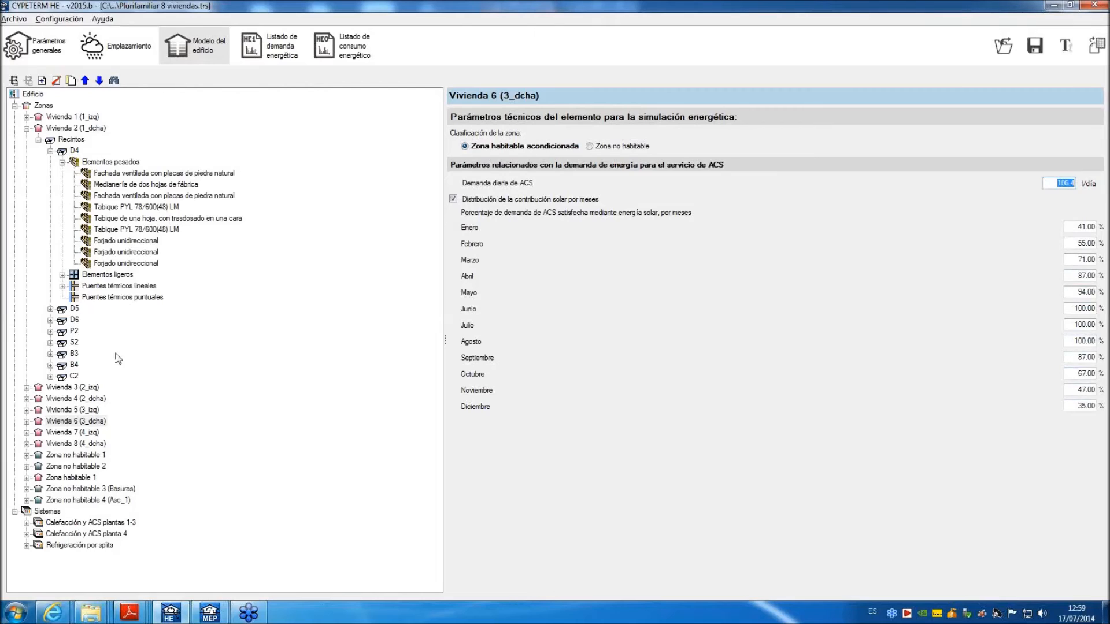
# Expand Vivienda 6 (3_dcha) down to room D4's heavy elements, viewing the room's parameters and its first ventilated stone facade.
pyautogui.click(27, 421)
pyautogui.click(38, 432)
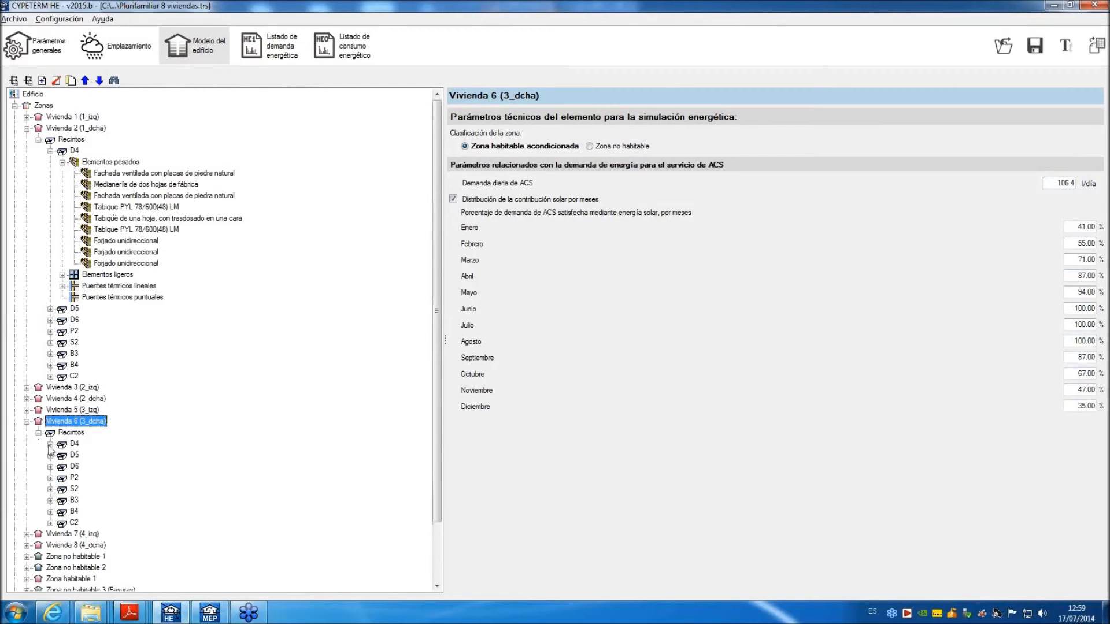
pyautogui.click(50, 444)
pyautogui.click(62, 446)
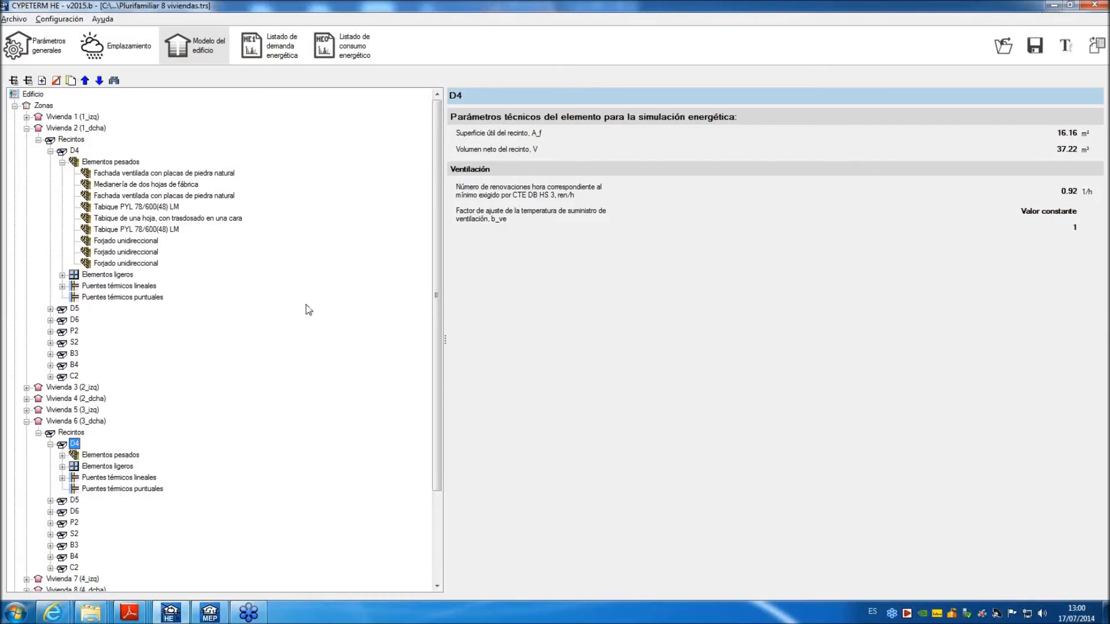
pyautogui.moveTo(184, 611)
pyautogui.click(62, 455)
pyautogui.click(100, 467)
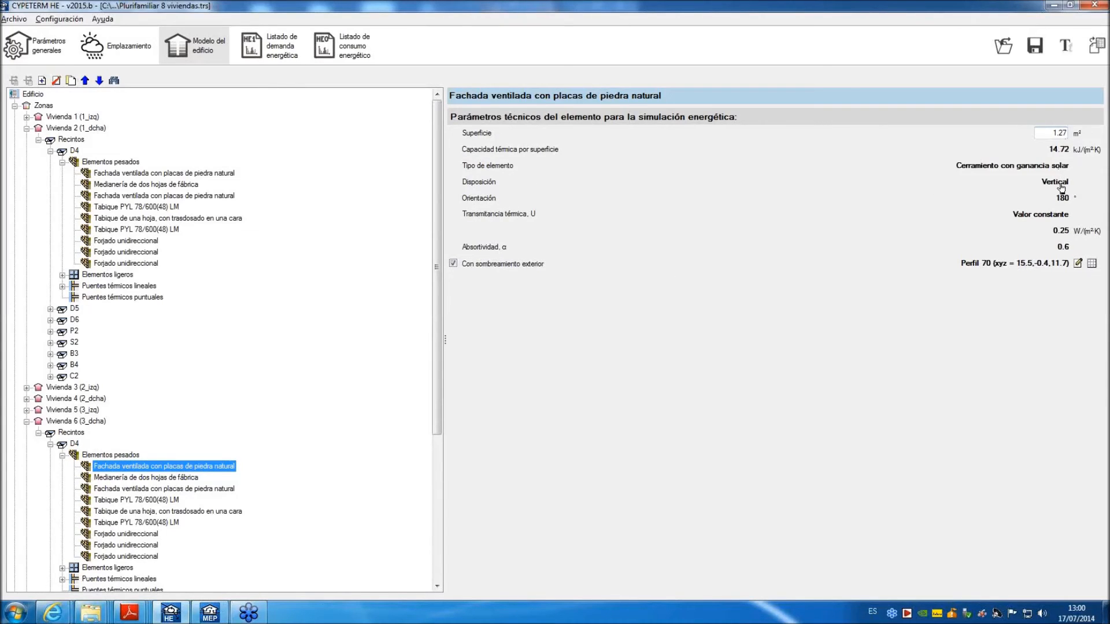
# Define the thermal transmittance U of room D4's first ventilated stone facade with the option Valores invierno / verano.
pyautogui.click(1047, 216)
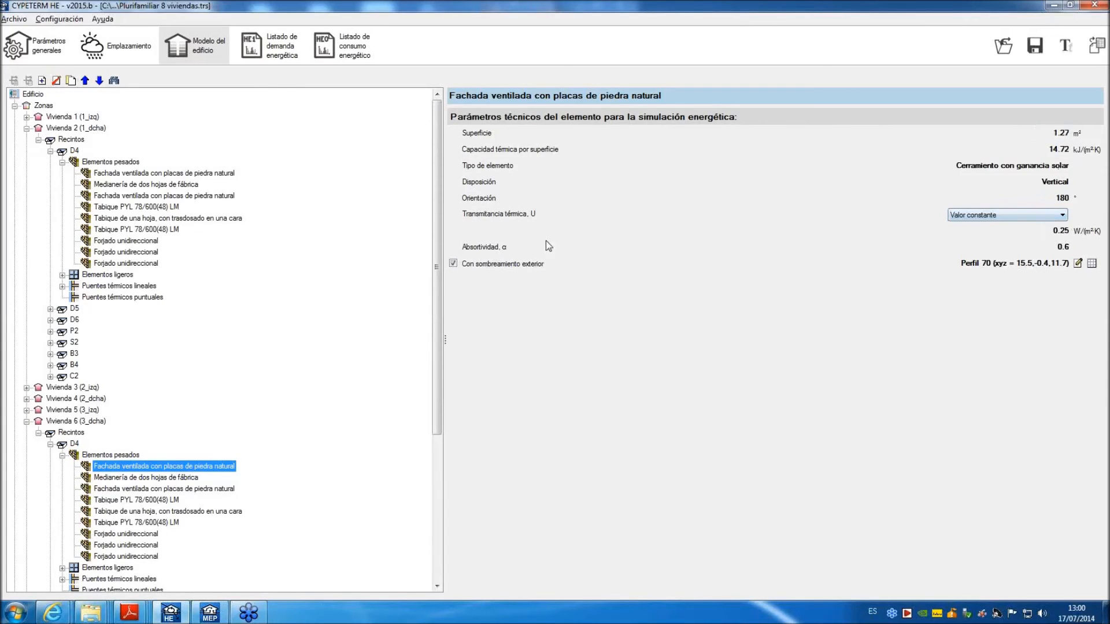
pyautogui.click(976, 215)
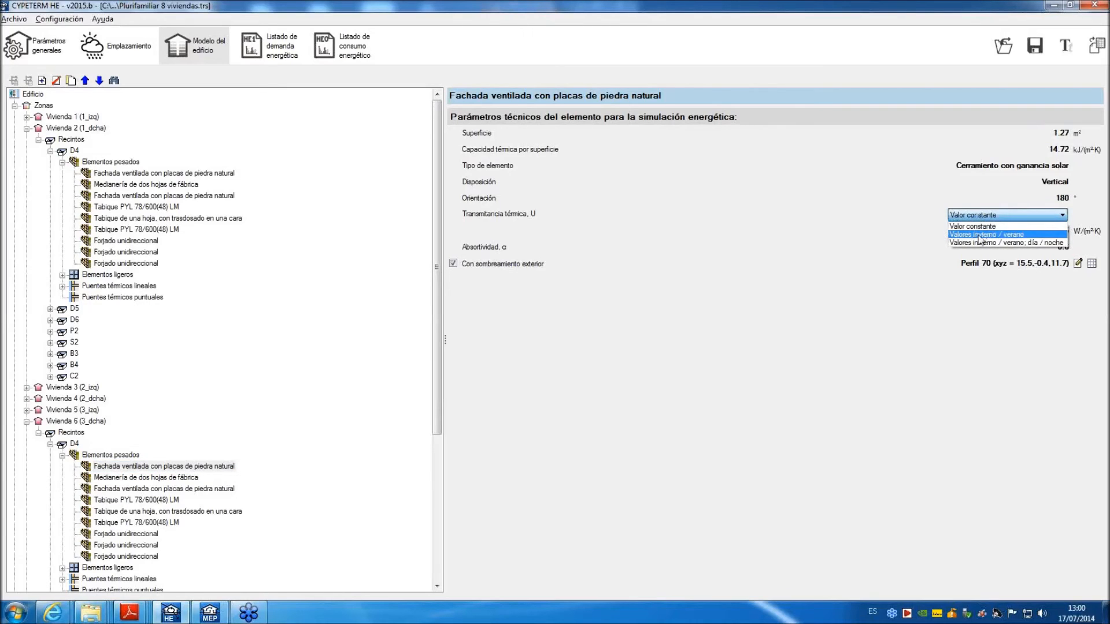
pyautogui.click(980, 235)
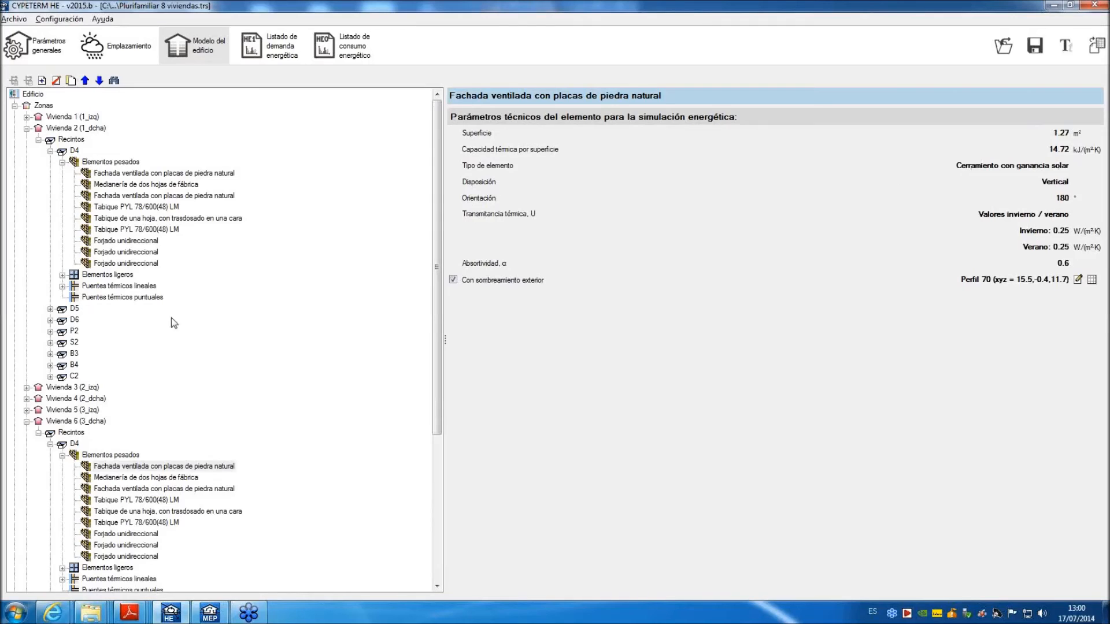
# Examine the exterior shading pattern Perfil 70 assigned to the ventilated facade and close it without changes.
pyautogui.scroll(-5, 116, 461)
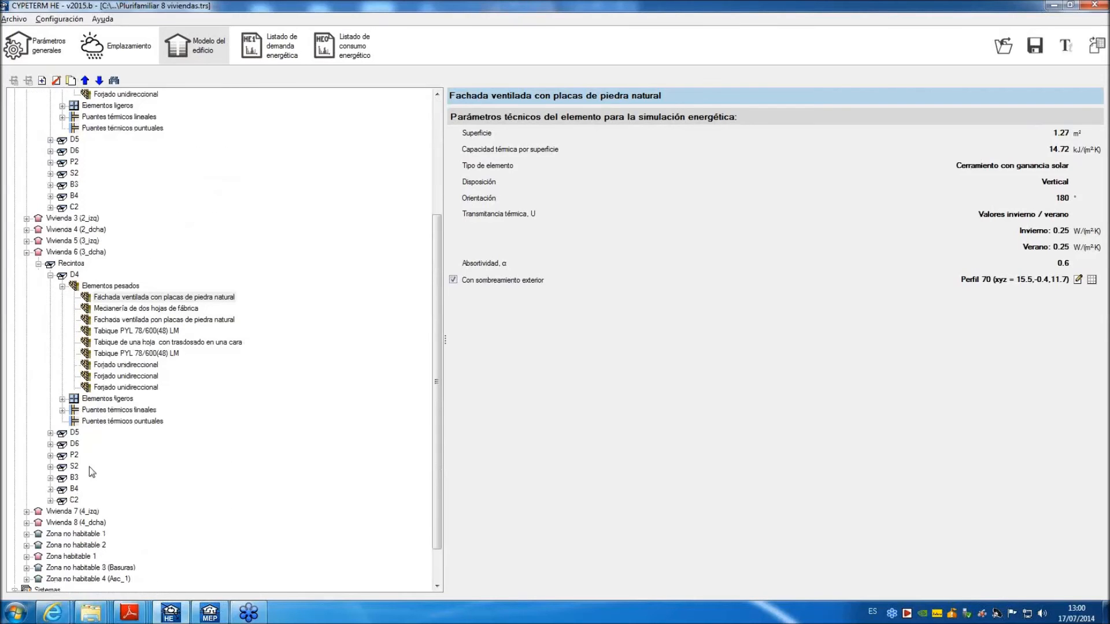
pyautogui.click(1078, 280)
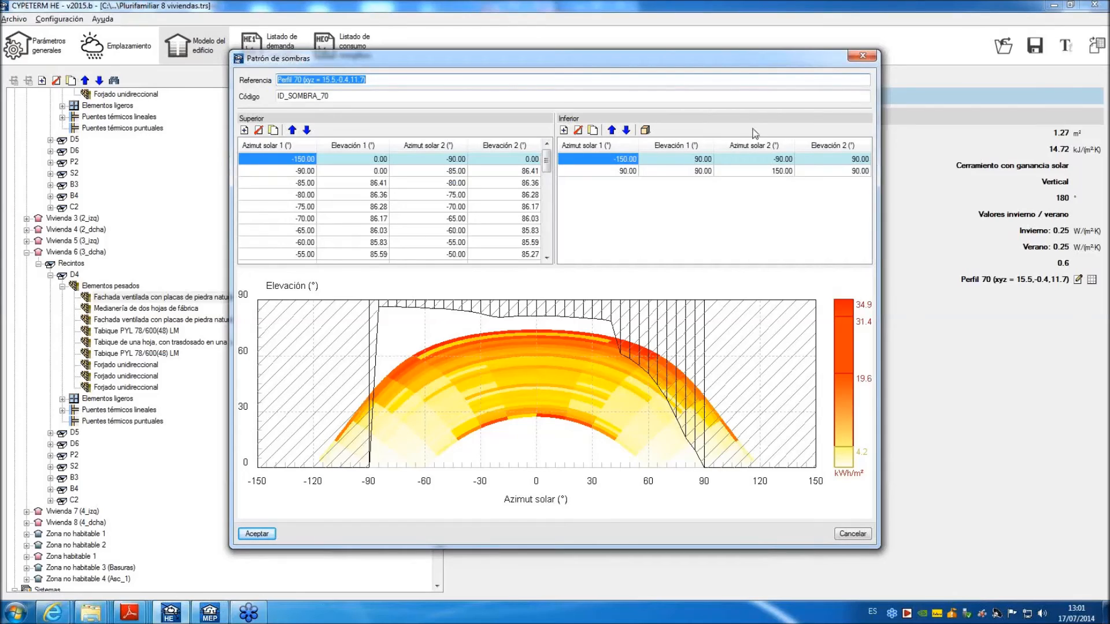
pyautogui.click(862, 56)
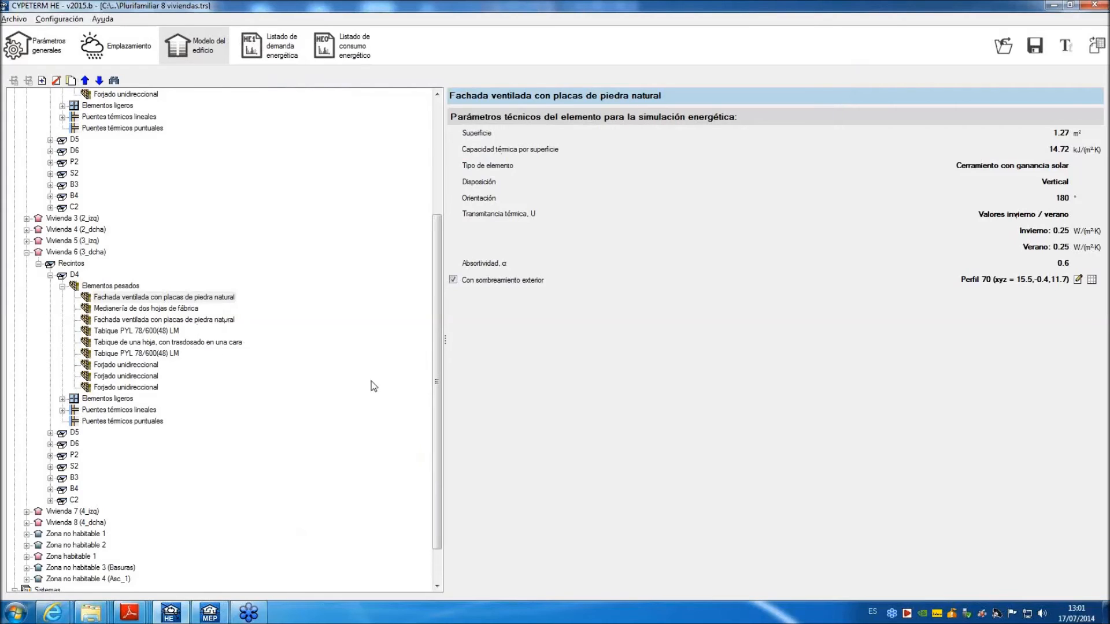
# For the double glazing among room D4's light elements, set the movable shading reduction factor F_sh,gl to Valores invierno / verano.
pyautogui.click(62, 398)
pyautogui.click(106, 410)
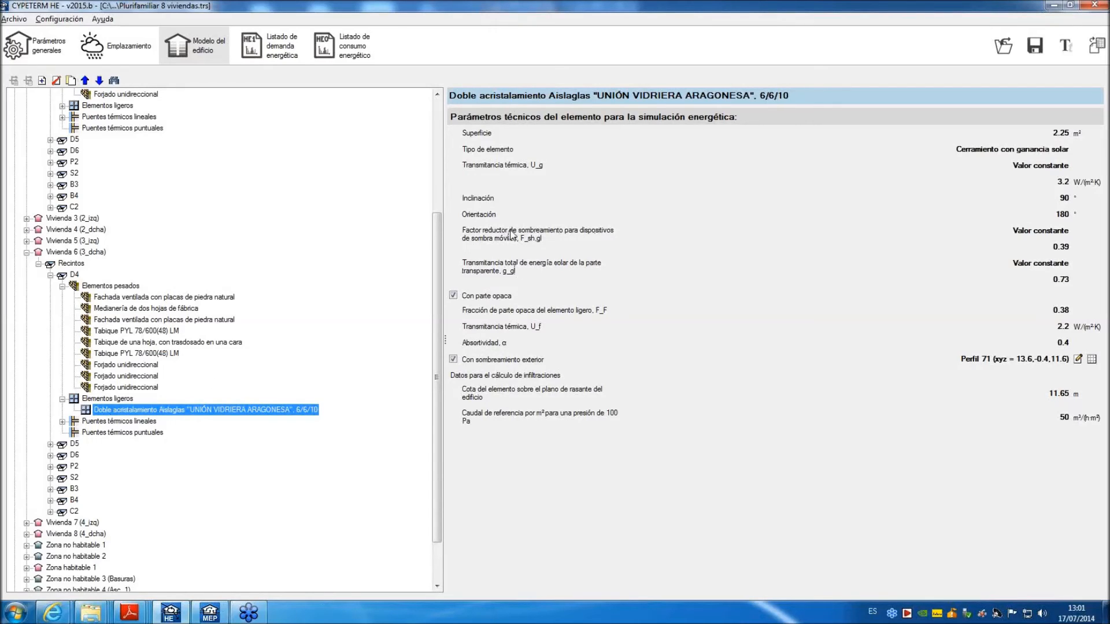
pyautogui.click(1041, 231)
pyautogui.click(1028, 232)
pyautogui.click(1028, 251)
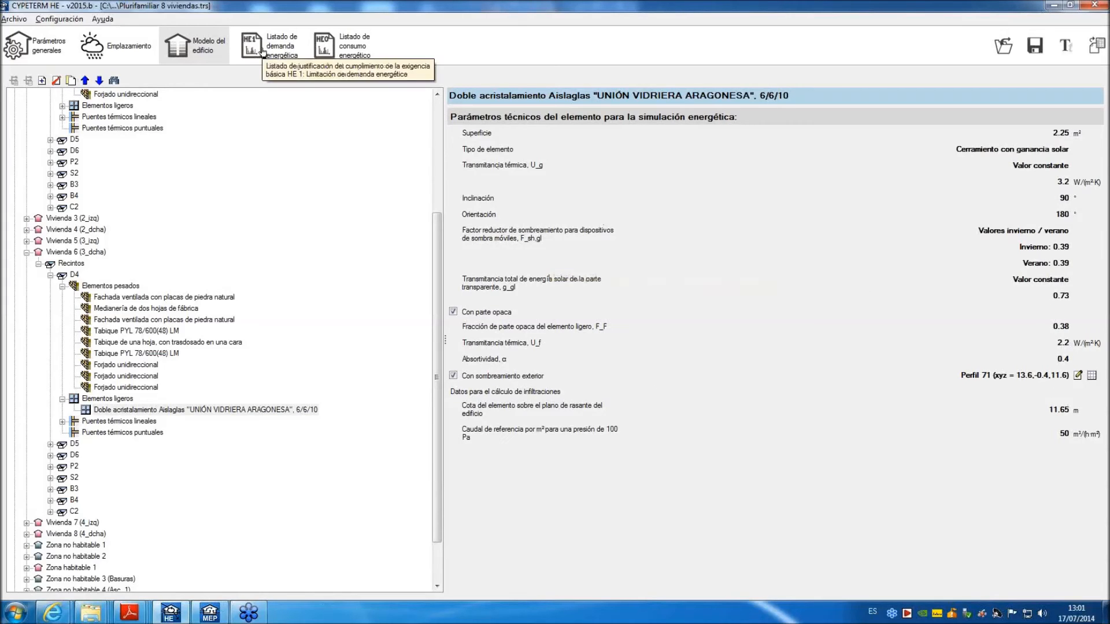
# Expand the system Calefacción y ACS plantas 1-3 and view its hot water storage parameters and its natural gas boiler.
pyautogui.scroll(-2, 42, 182)
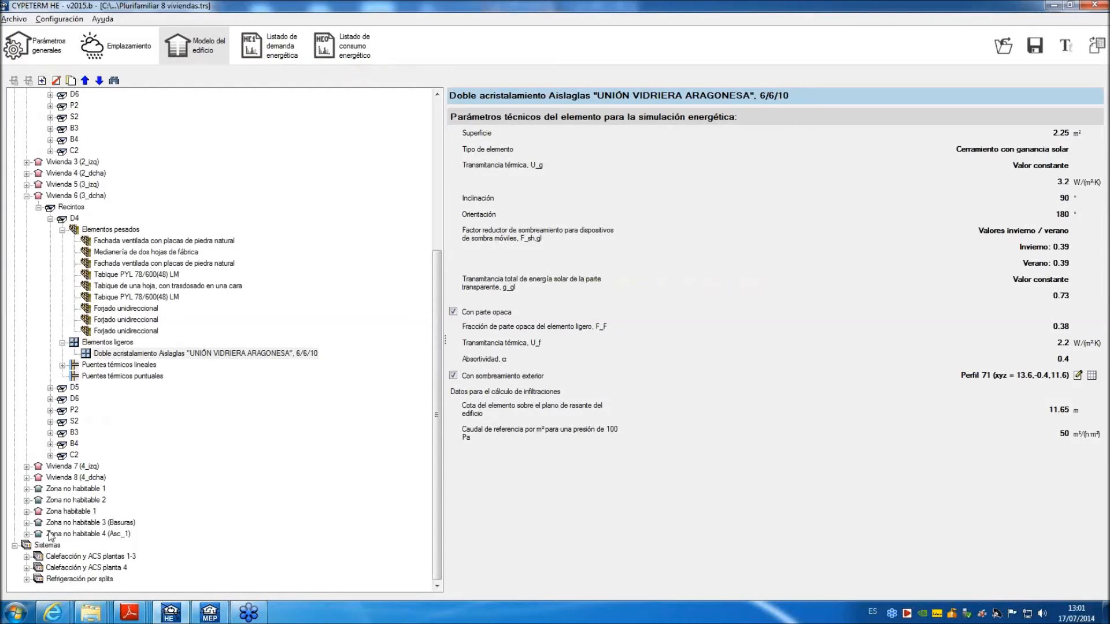
pyautogui.click(26, 556)
pyautogui.click(39, 569)
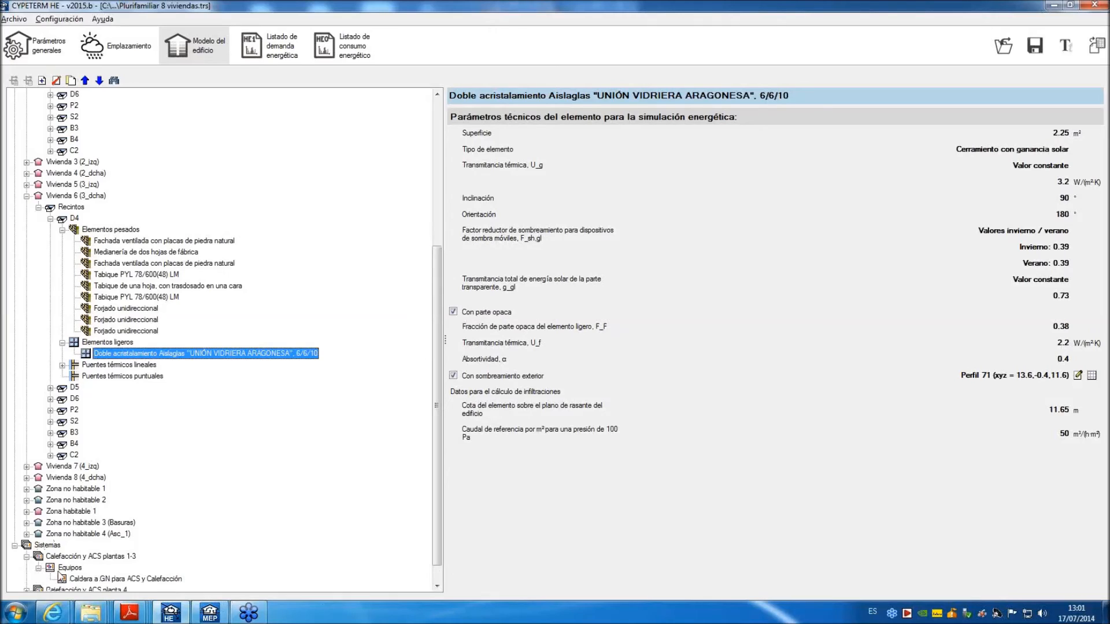
pyautogui.scroll(-1, 107, 554)
pyautogui.click(44, 533)
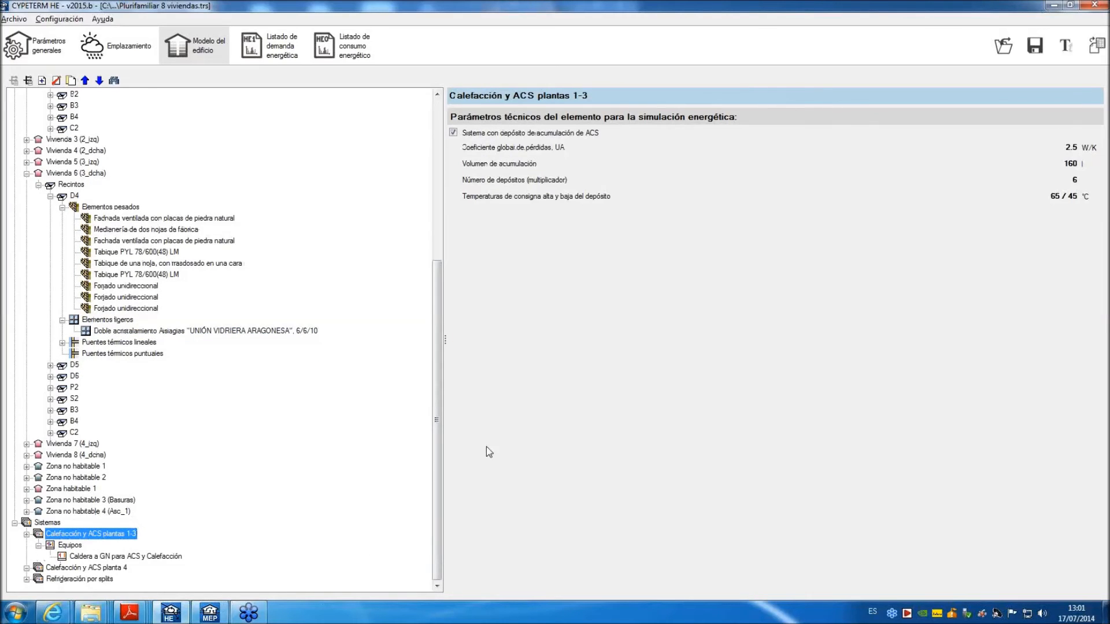
pyautogui.click(70, 546)
pyautogui.click(83, 557)
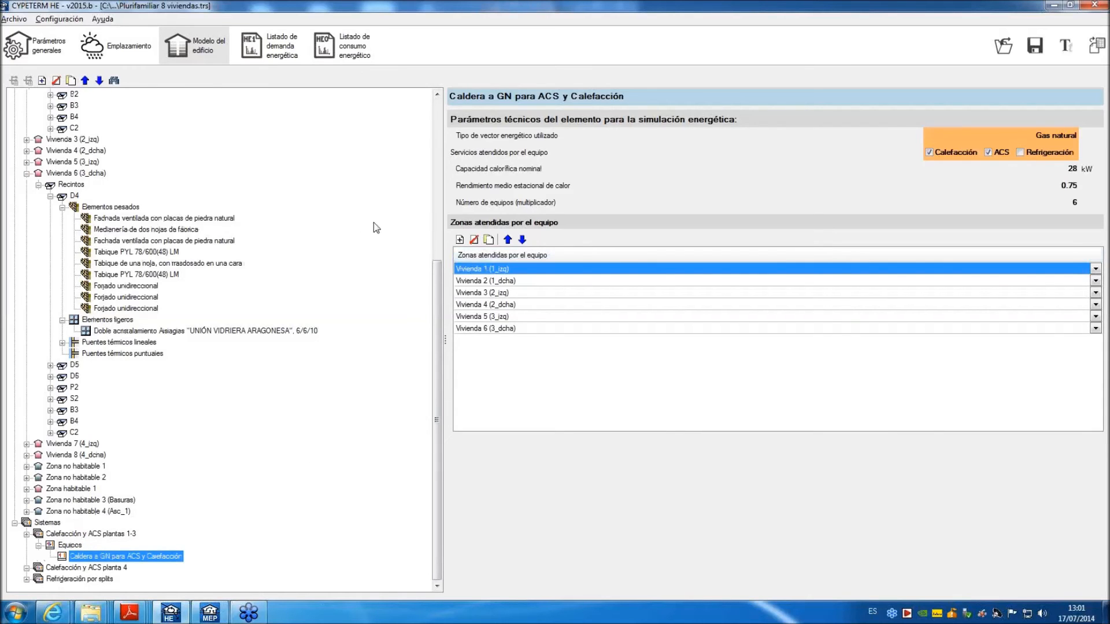
# Check the zones available for the boiler's Vivienda 6 (3_dcha) entry, keeping the assigned dwelling.
pyautogui.moveTo(438, 308); pyautogui.dragTo(437, 116)
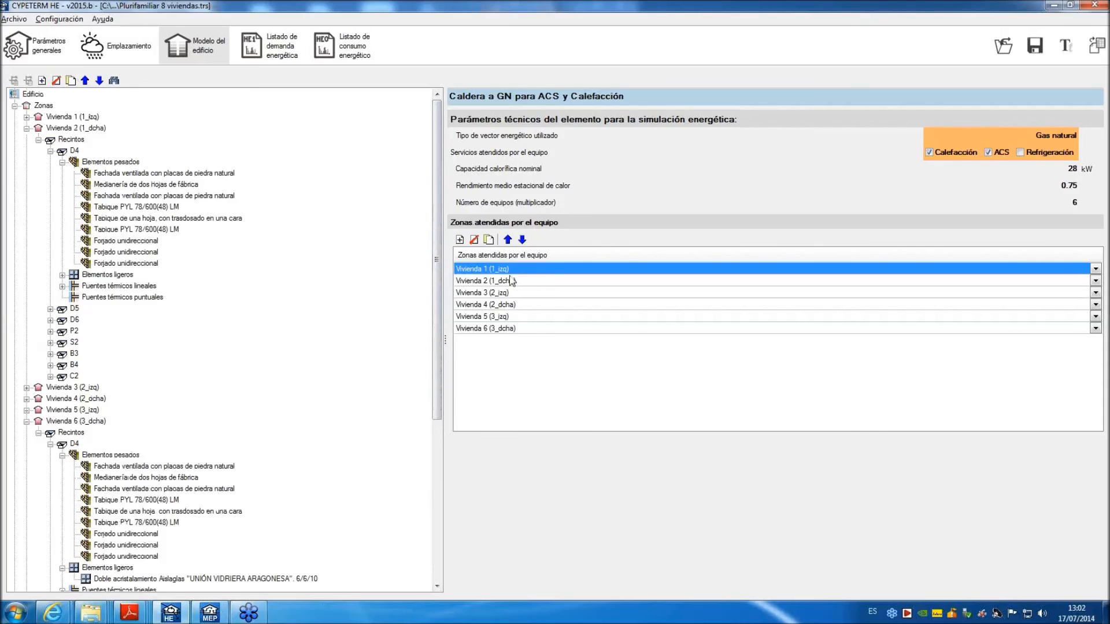
pyautogui.click(494, 329)
pyautogui.click(495, 329)
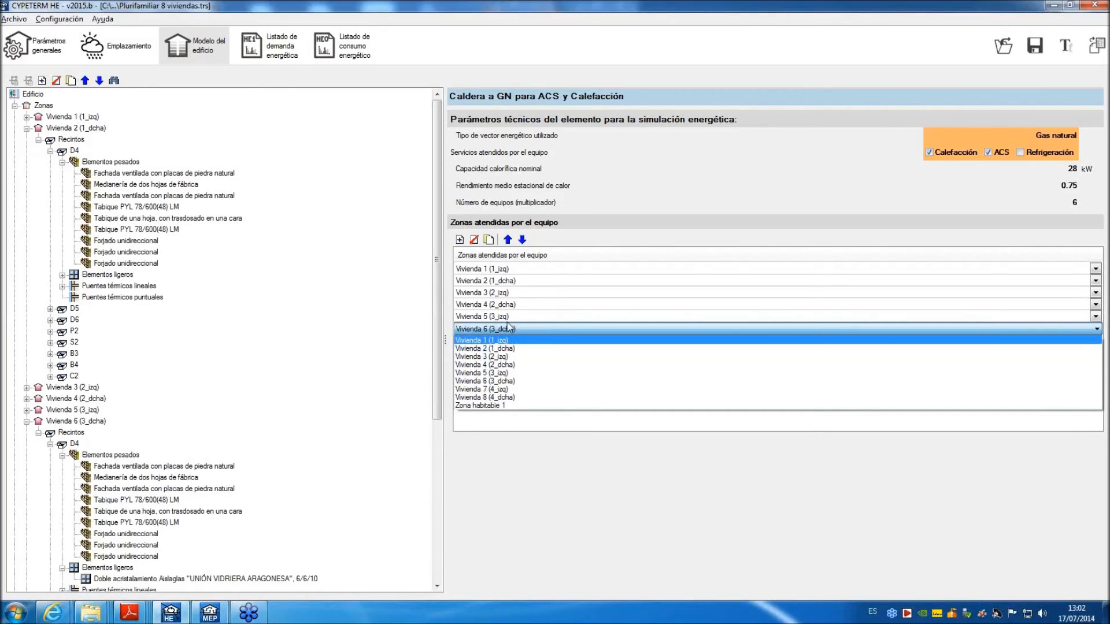
pyautogui.click(508, 328)
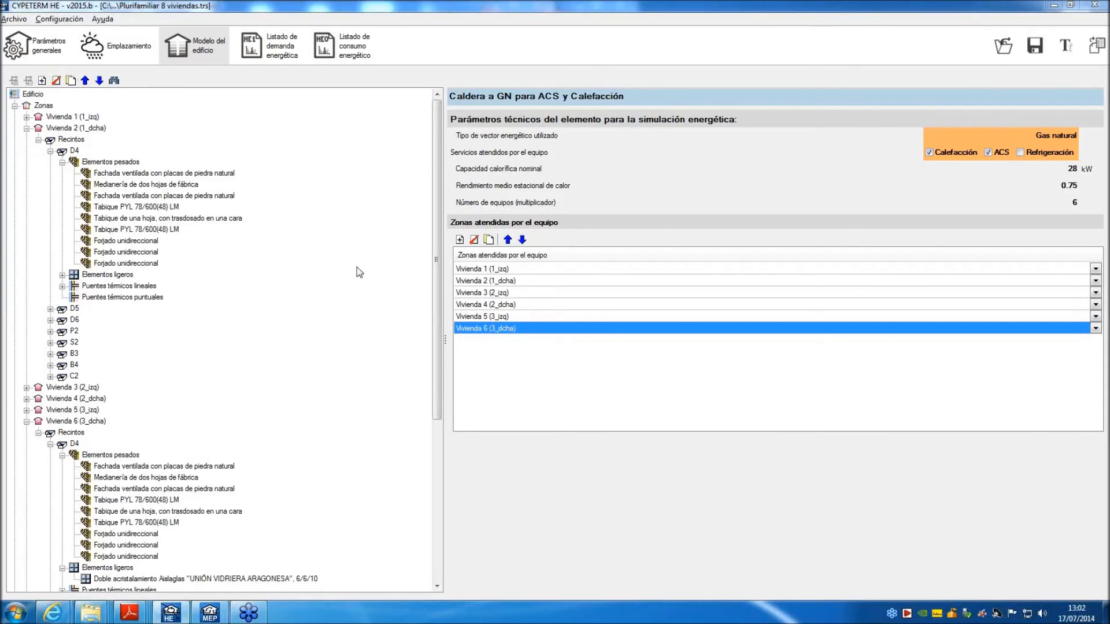
# View the parameters of Vivienda 1 (1_izq), check the floor plan in CYPECAD MEP, and return to CYPETERM HE.
pyautogui.click(67, 117)
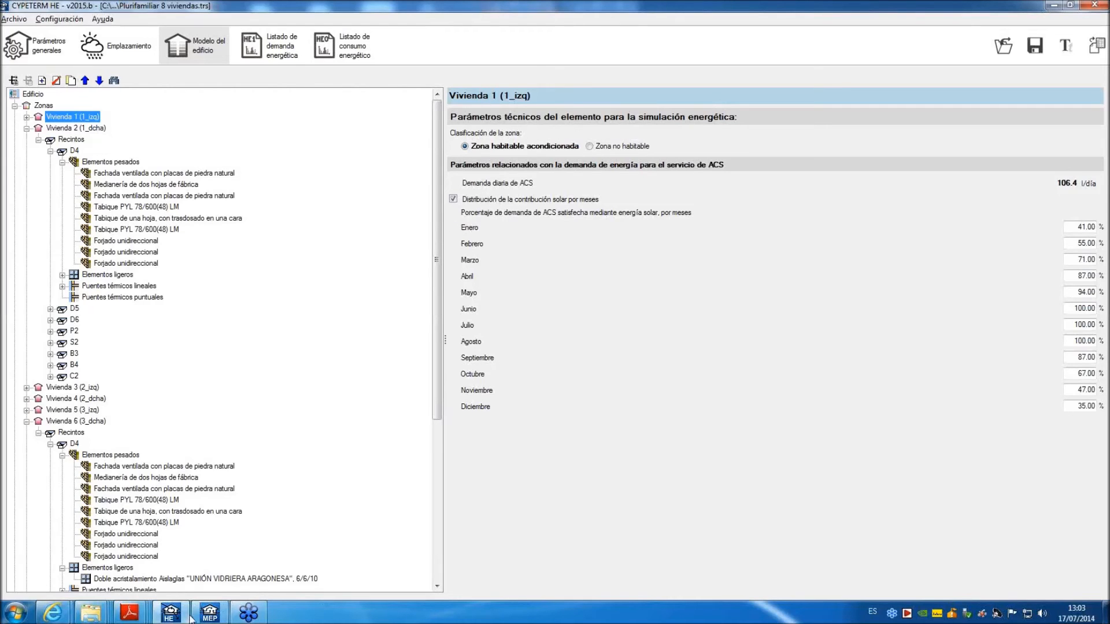
pyautogui.click(210, 612)
pyautogui.click(675, 328)
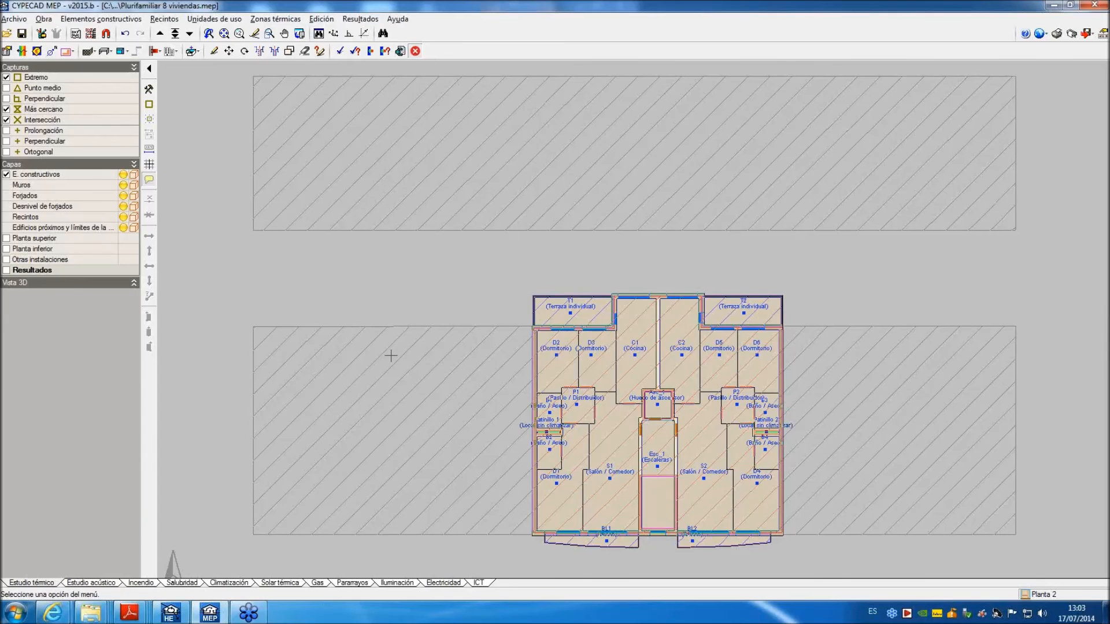
pyautogui.moveTo(225, 614)
pyautogui.click(178, 617)
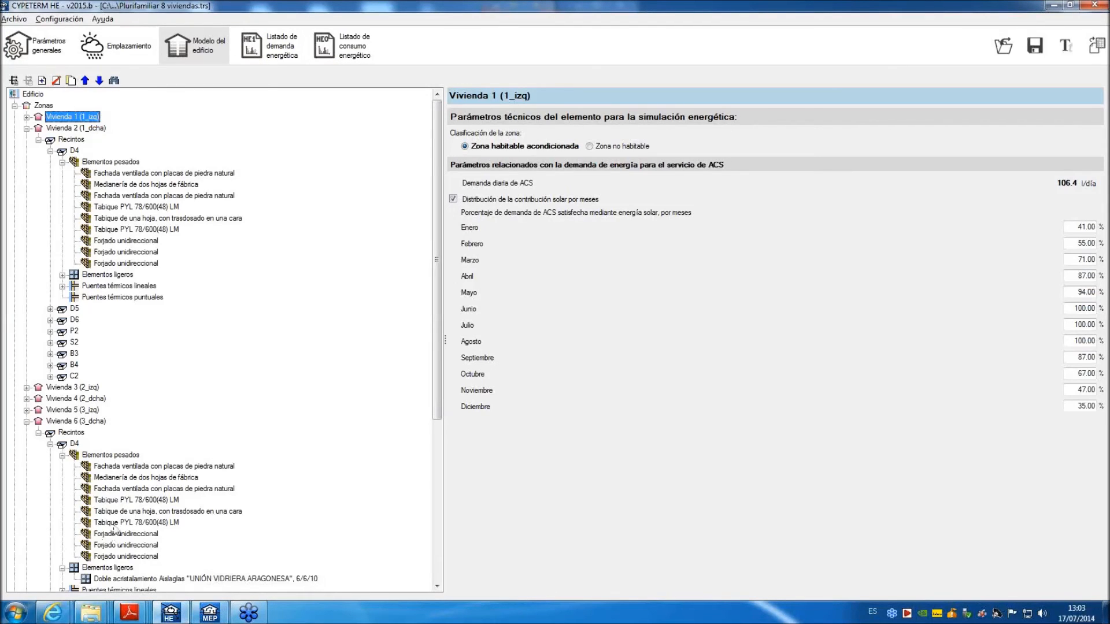
# Review the natural gas boiler of Calefacción y ACS plantas 1-3, focusing on its mean seasonal heating efficiency.
pyautogui.scroll(-6, 190, 471)
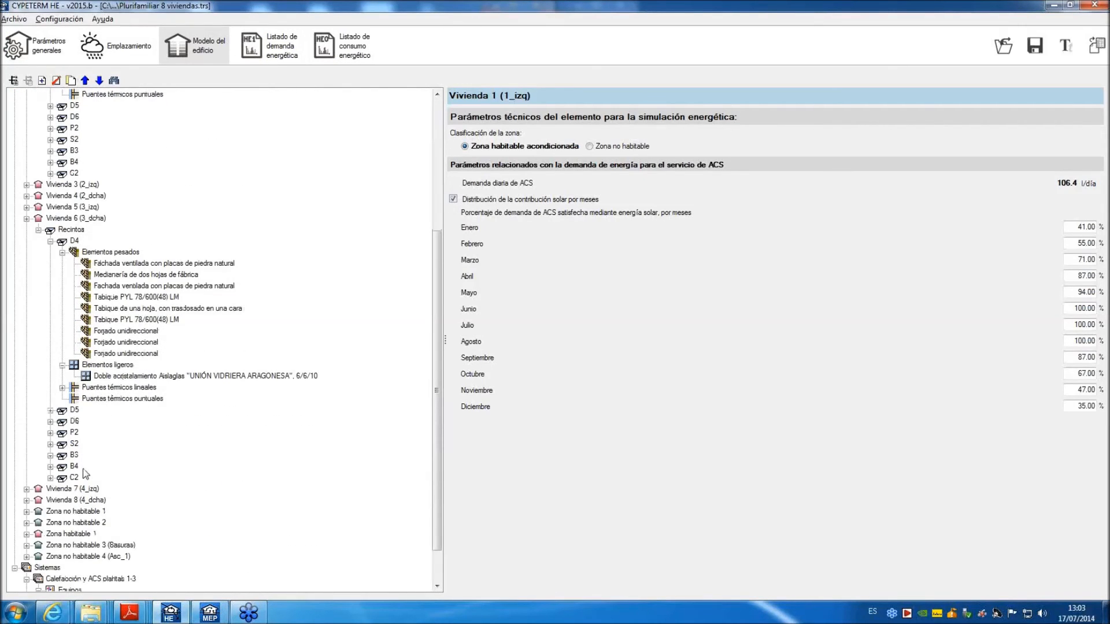
pyautogui.scroll(-2, 85, 475)
pyautogui.click(111, 556)
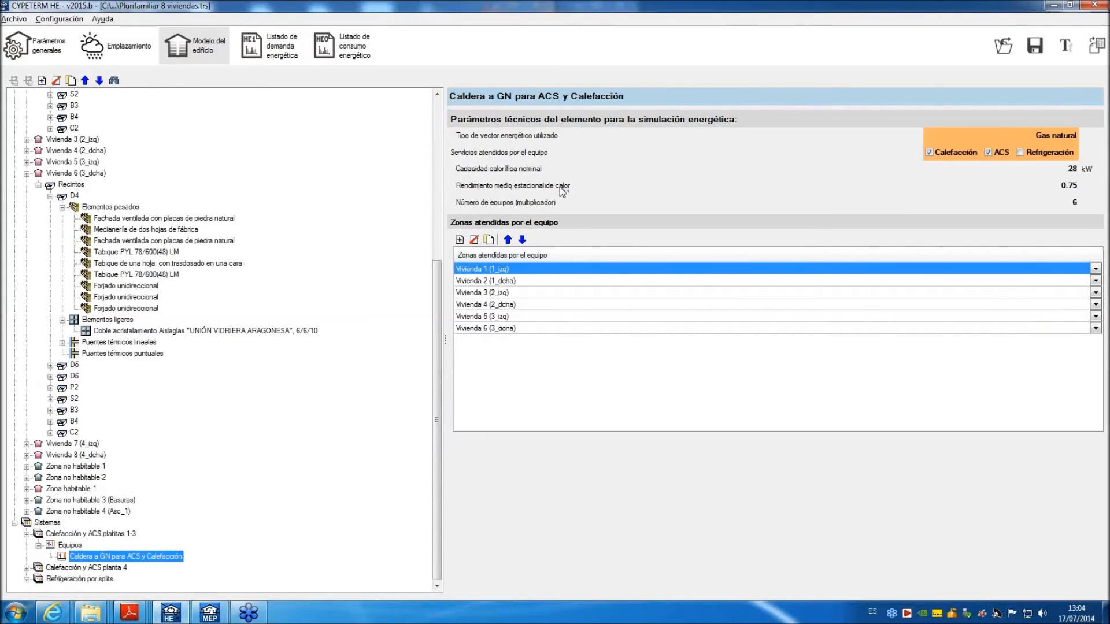
pyautogui.click(1052, 186)
pyautogui.click(38, 18)
pyautogui.click(35, 2)
# Review the storage parameters of Calefacción y ACS plantas 1-3 and open its boiler's number of units for editing.
pyautogui.click(82, 534)
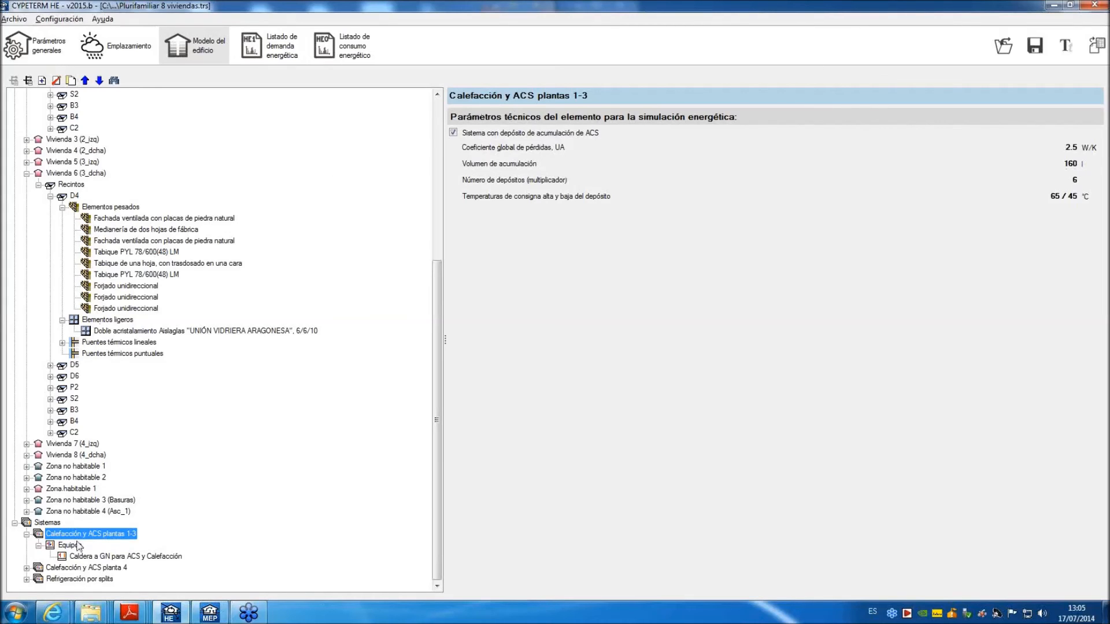
pyautogui.click(96, 556)
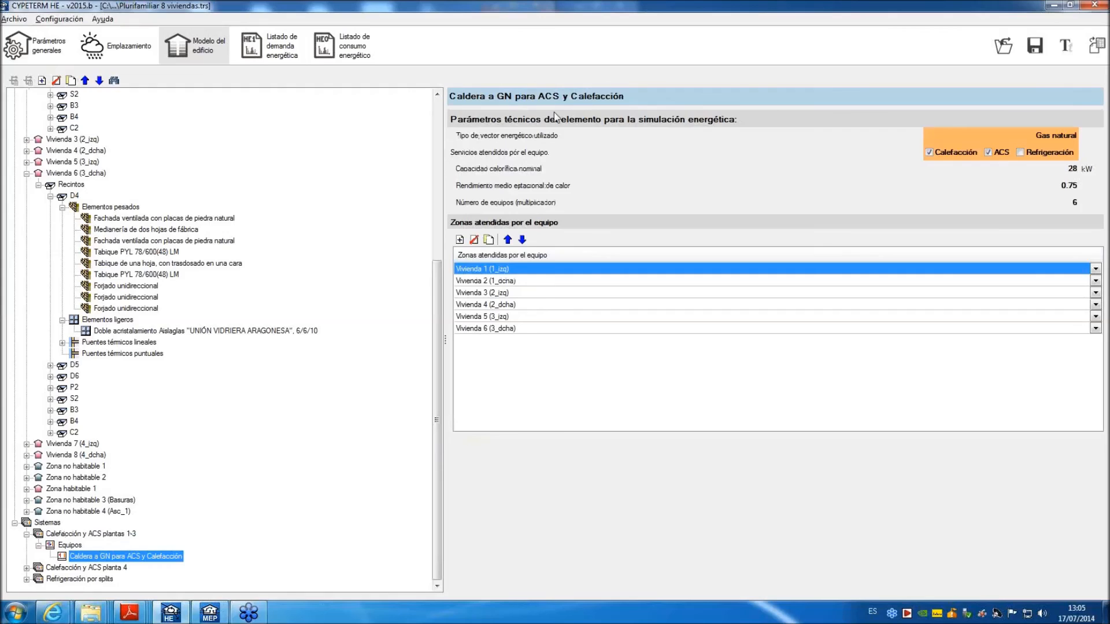
pyautogui.click(1070, 202)
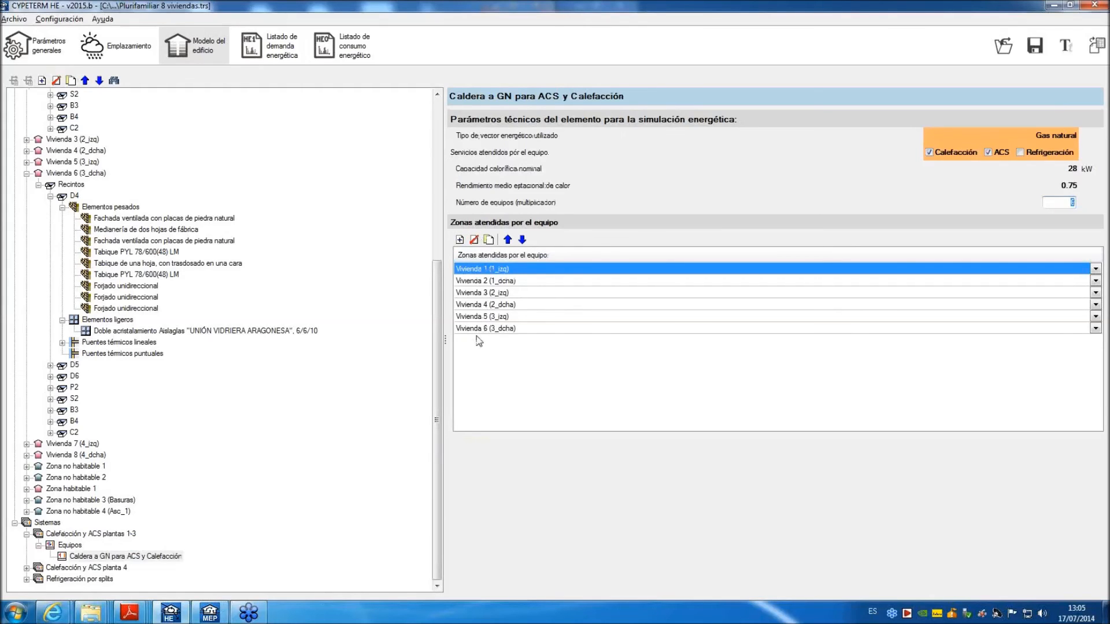
# Expand the system Calefacción y ACS planta 4 and view its hot water storage parameters, boiler and served zones.
pyautogui.click(26, 567)
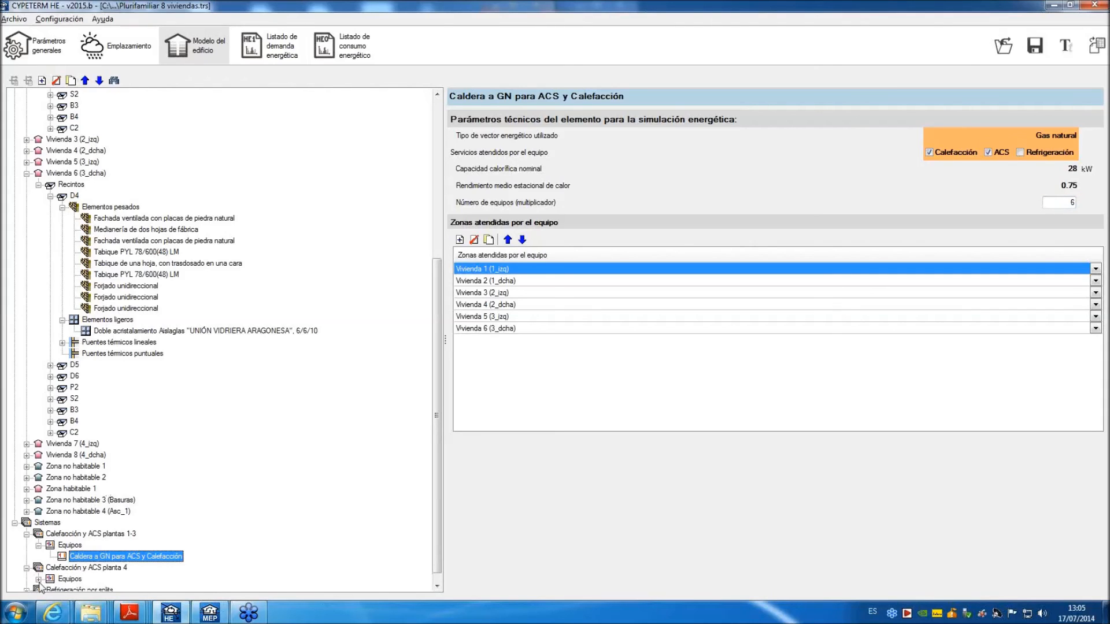
pyautogui.click(38, 579)
pyautogui.click(70, 547)
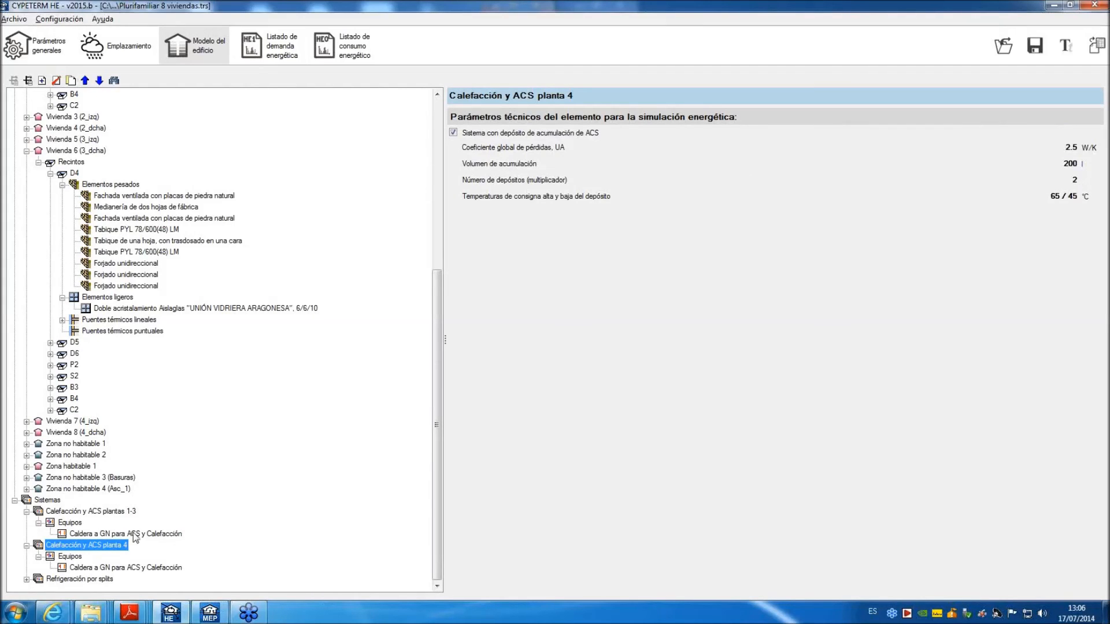
pyautogui.click(107, 566)
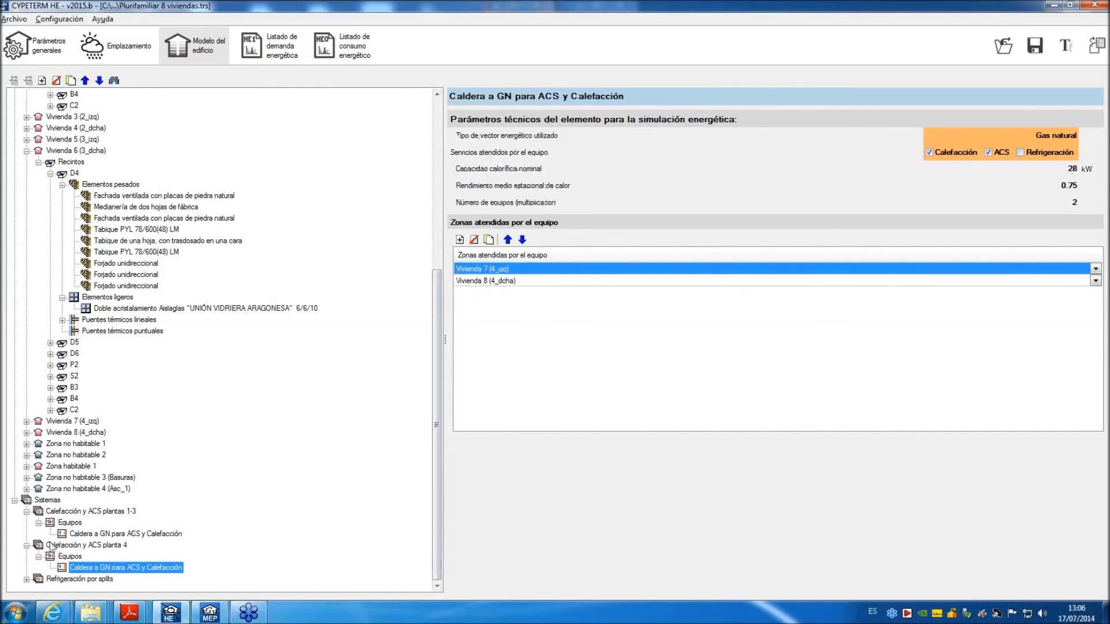
# Expand the system Refrigeración por splits and review the parameters and served zones of splits plantas 1-3 and splits planta 4.
pyautogui.click(26, 579)
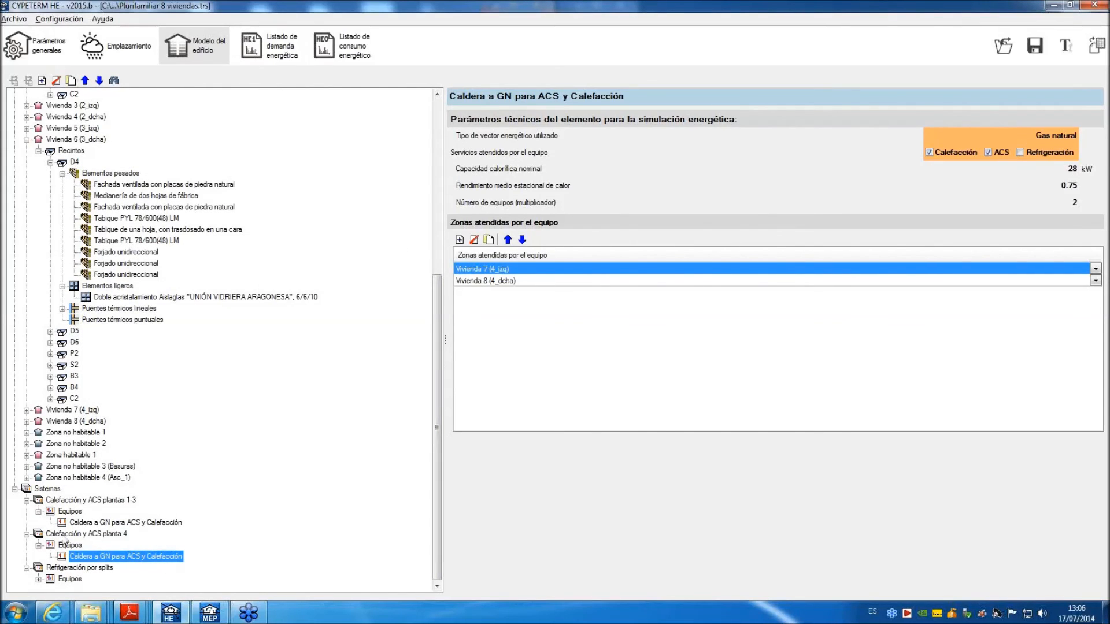
pyautogui.click(38, 579)
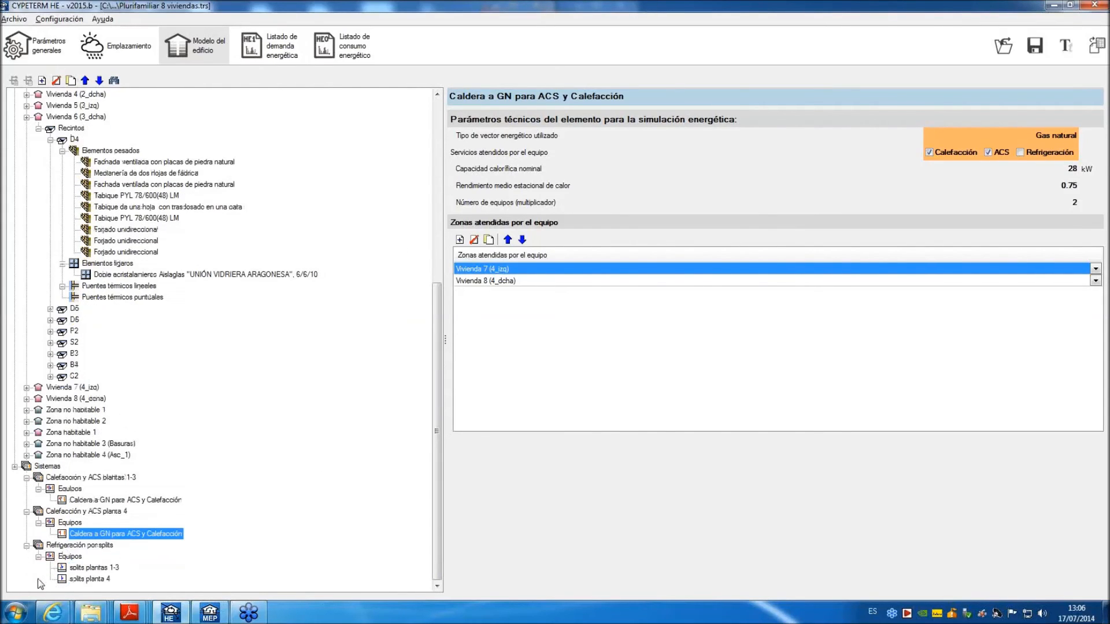
pyautogui.click(75, 545)
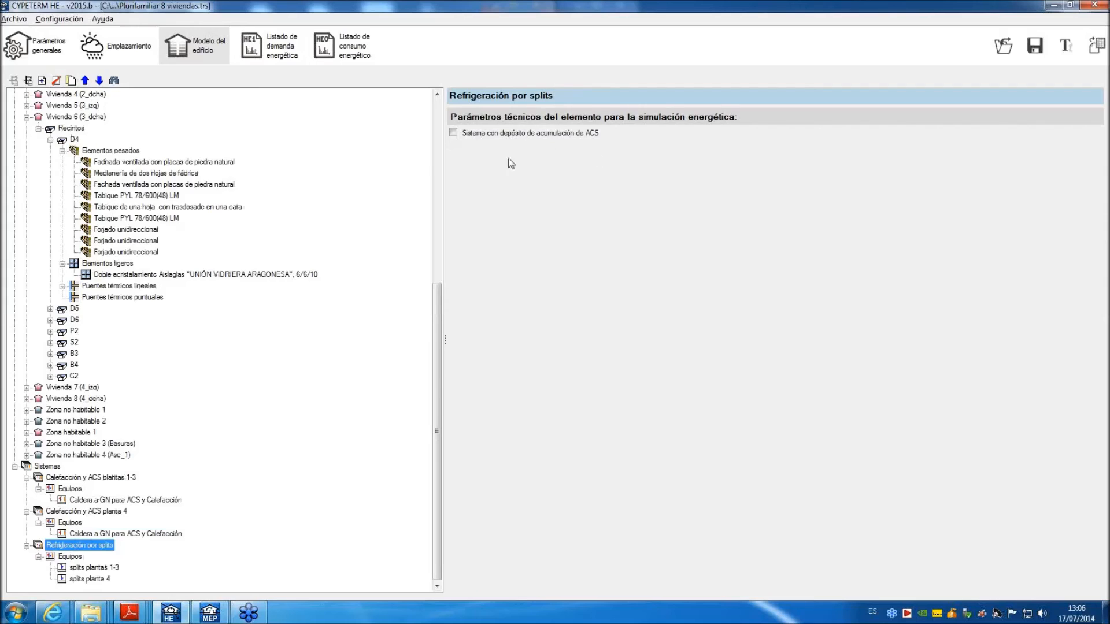
pyautogui.click(70, 557)
pyautogui.click(89, 567)
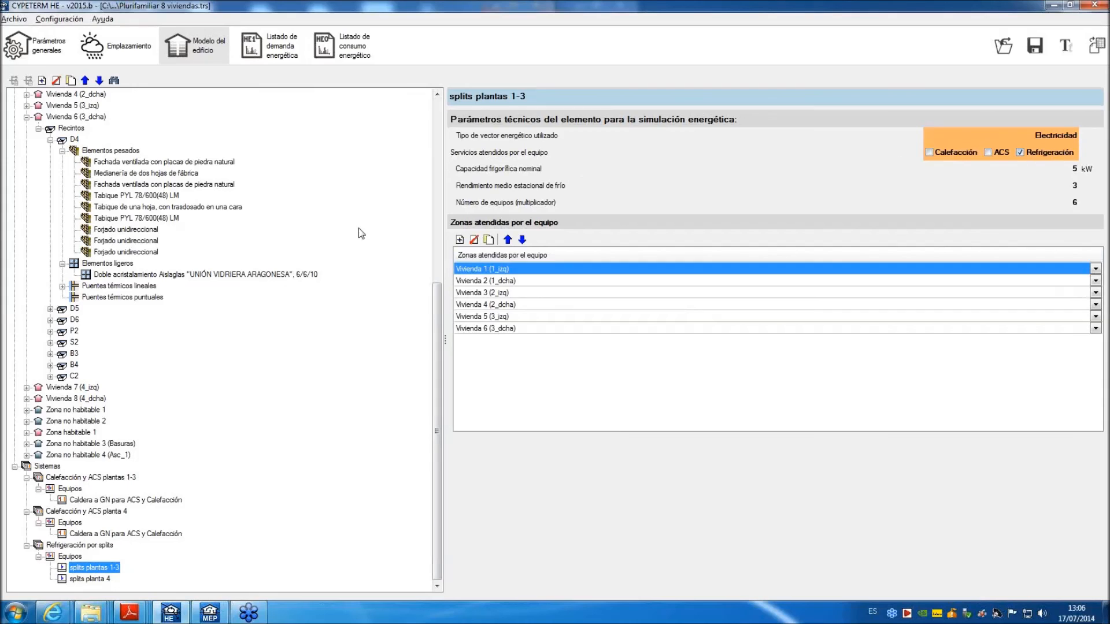
pyautogui.click(91, 579)
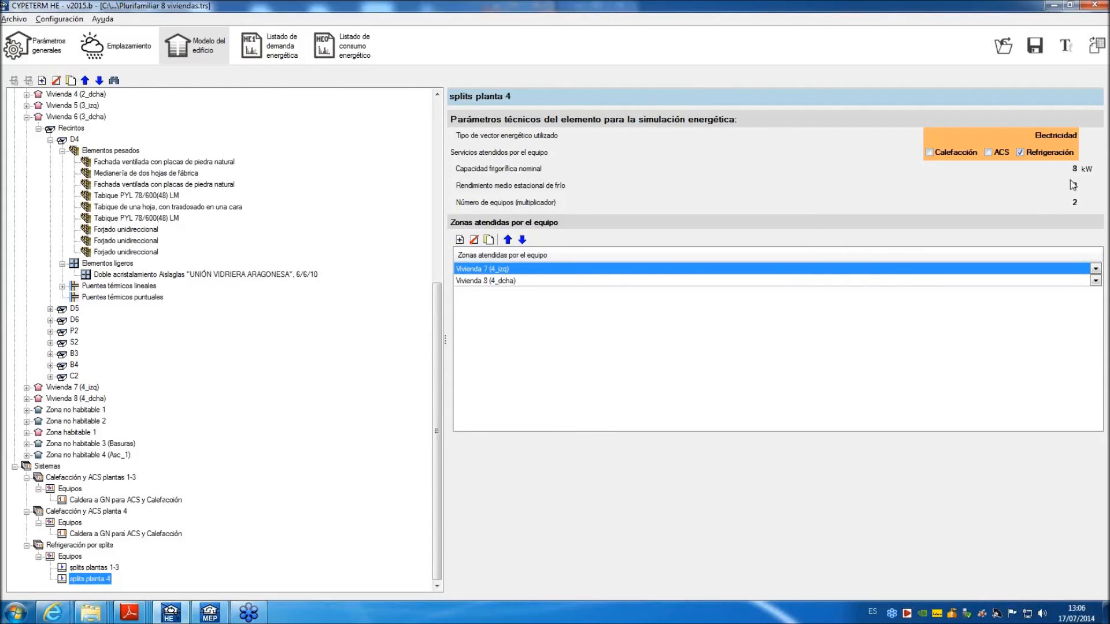